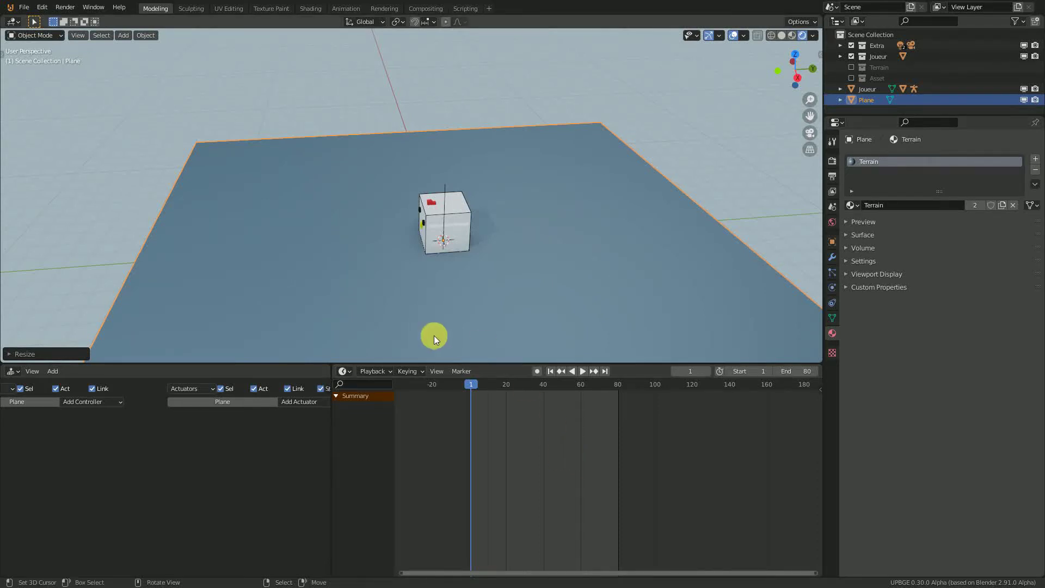
- Orbit the viewport around the plane and the player cube to inspect the scene
mouse_move(420, 249)
middle_down()
mouse_move(451, 249)
mouse_move(396, 260)
mouse_move(501, 243)
mouse_move(540, 224)
middle_up()
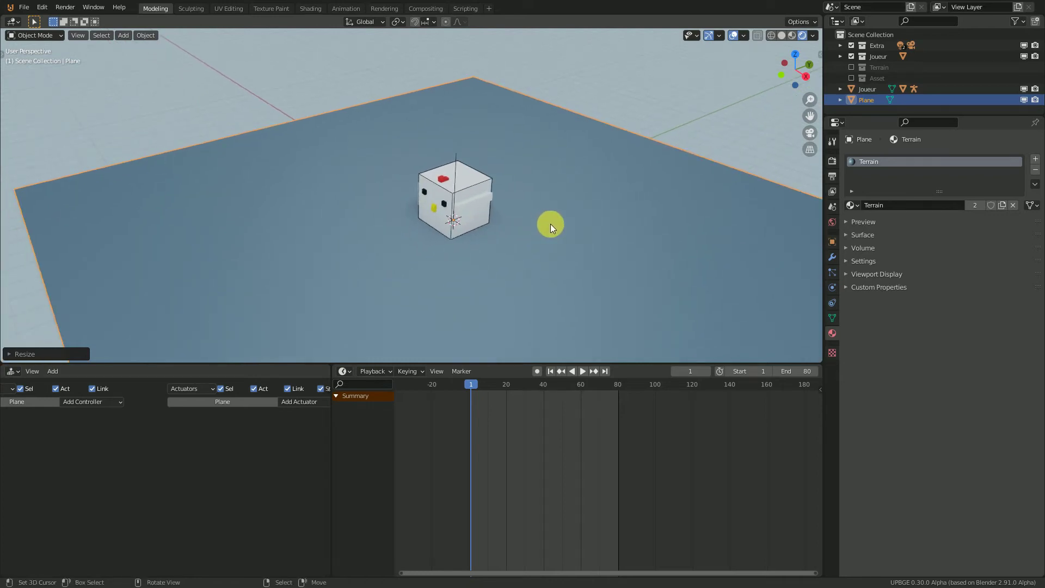
mouse_move(496, 233)
middle_down()
mouse_move(538, 230)
mouse_move(458, 231)
middle_up()
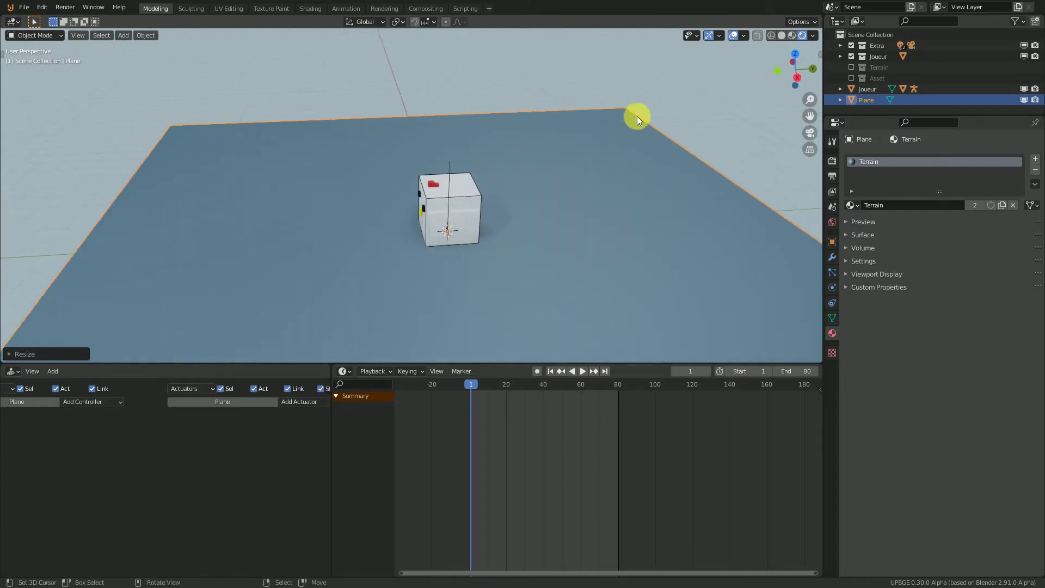
- Show the Asset collection and lift the Caisse crate vertically onto the plane
click(851, 78)
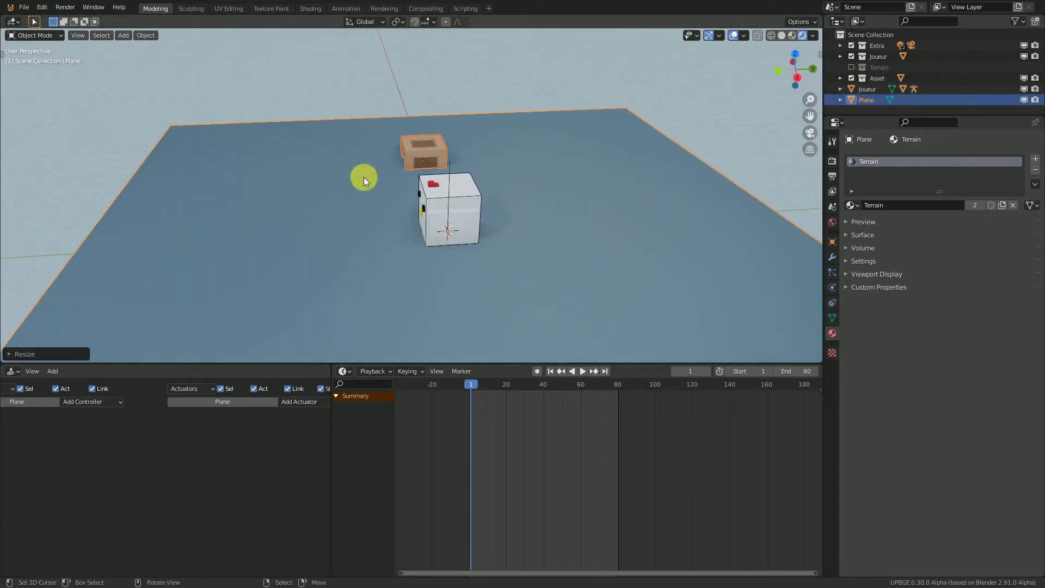
middle_drag(363, 177, 584, 149)
click(488, 126)
click(429, 152)
mouse_move(430, 152)
middle_down()
mouse_move(507, 139)
mouse_move(490, 162)
middle_up()
key(g)
key(z)
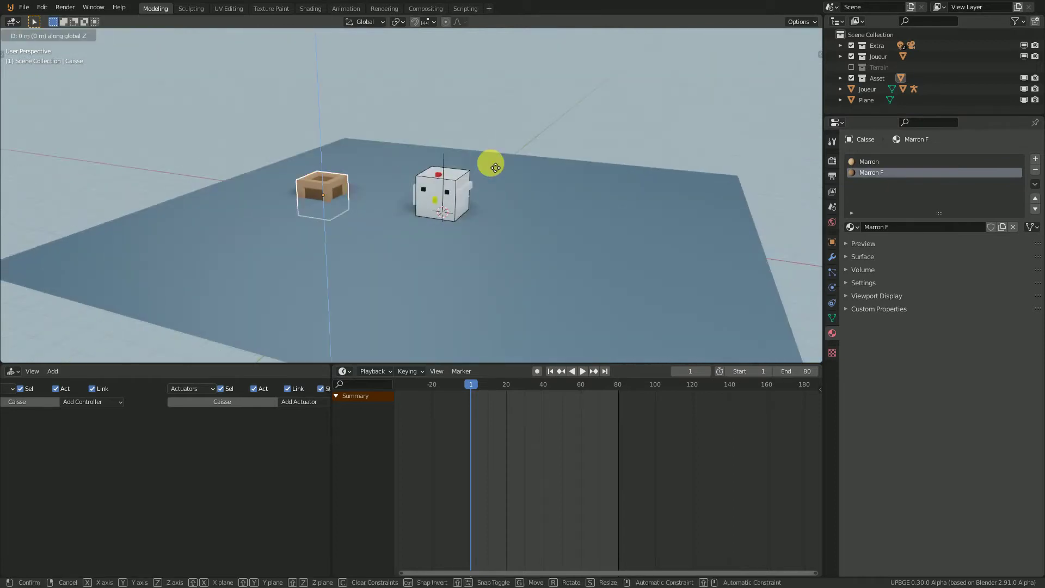
key(Return)
- In top view, drag the crate right beside the player cube
middle_drag(452, 164, 419, 197)
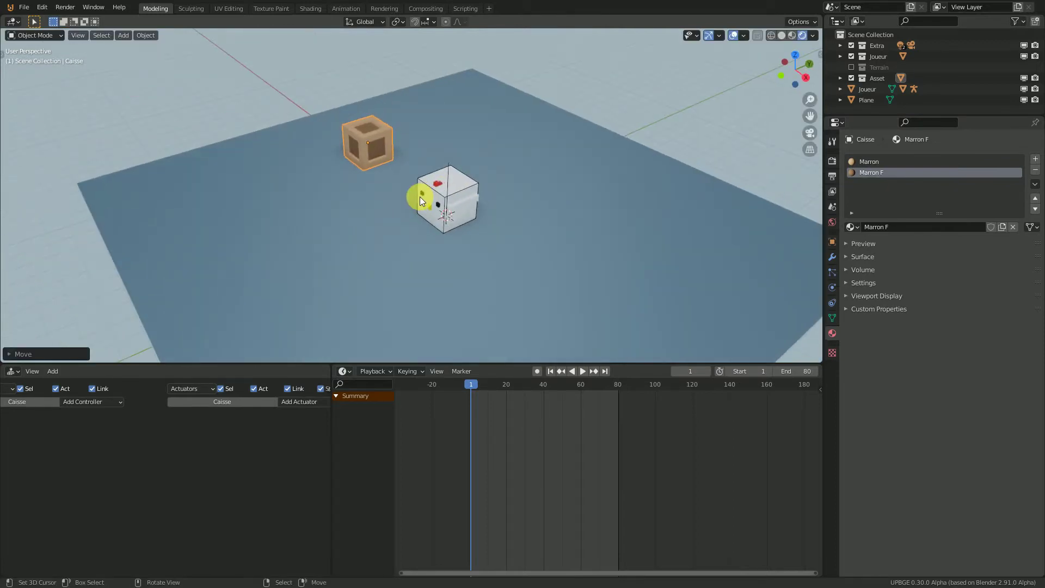
key(KP_7)
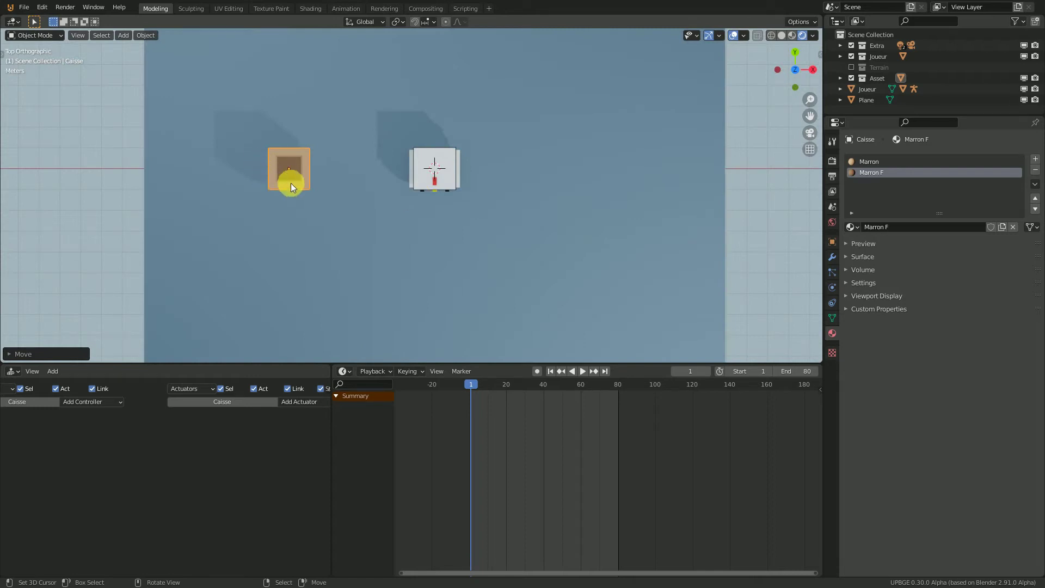
mouse_move(291, 183)
mouse_down()
mouse_move(439, 256)
mouse_move(432, 246)
mouse_up()
mouse_move(466, 252)
middle_down()
mouse_move(391, 163)
mouse_move(462, 217)
mouse_move(514, 155)
mouse_move(413, 162)
mouse_move(570, 133)
mouse_move(302, 198)
mouse_move(334, 175)
mouse_move(272, 183)
mouse_move(419, 152)
mouse_move(402, 155)
middle_up()
scroll(473, 160, up, 3)
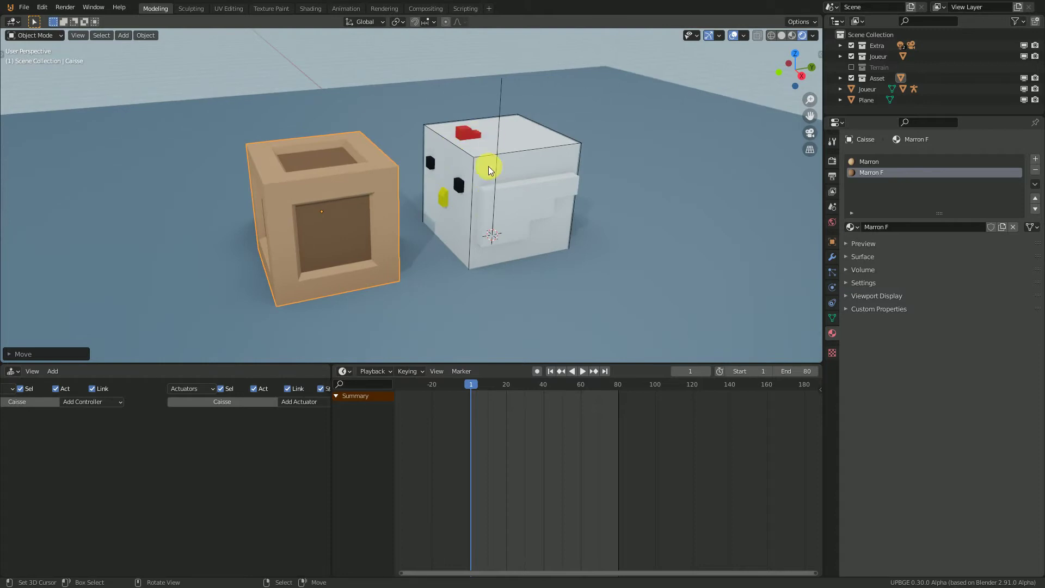
- Duplicate the Joueur cube and move the copy along Y toward the crate
mouse_move(489, 163)
middle_down()
mouse_move(531, 194)
mouse_move(497, 194)
mouse_move(543, 195)
middle_up()
click(547, 157)
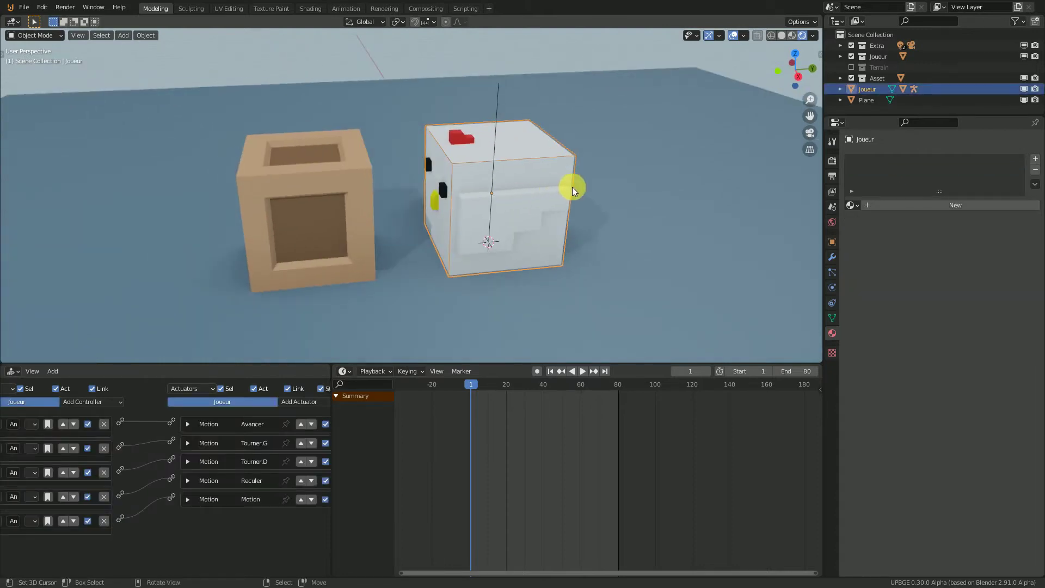
key(shift+d)
key(Escape)
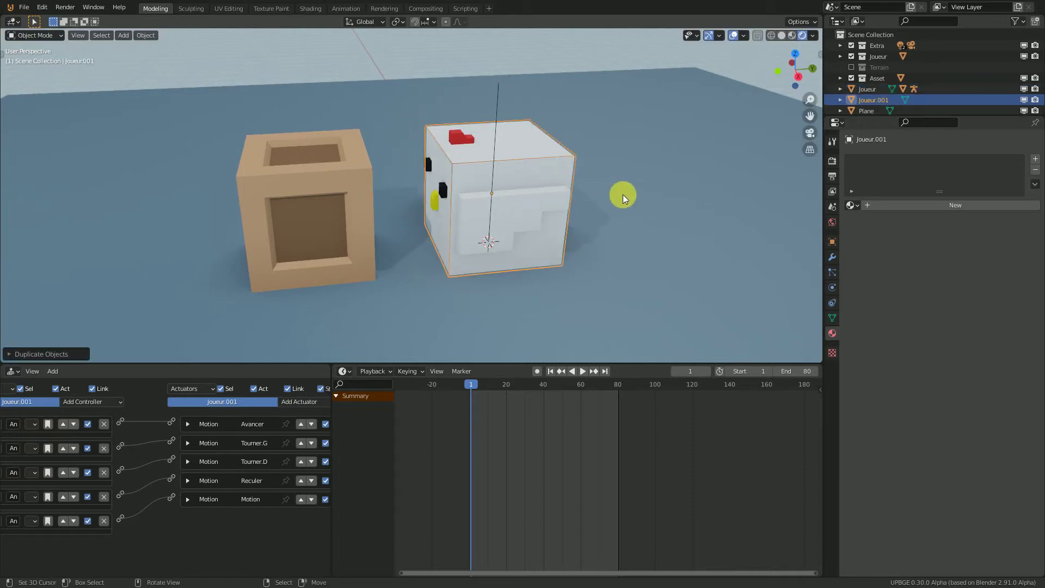
key(g)
key(y)
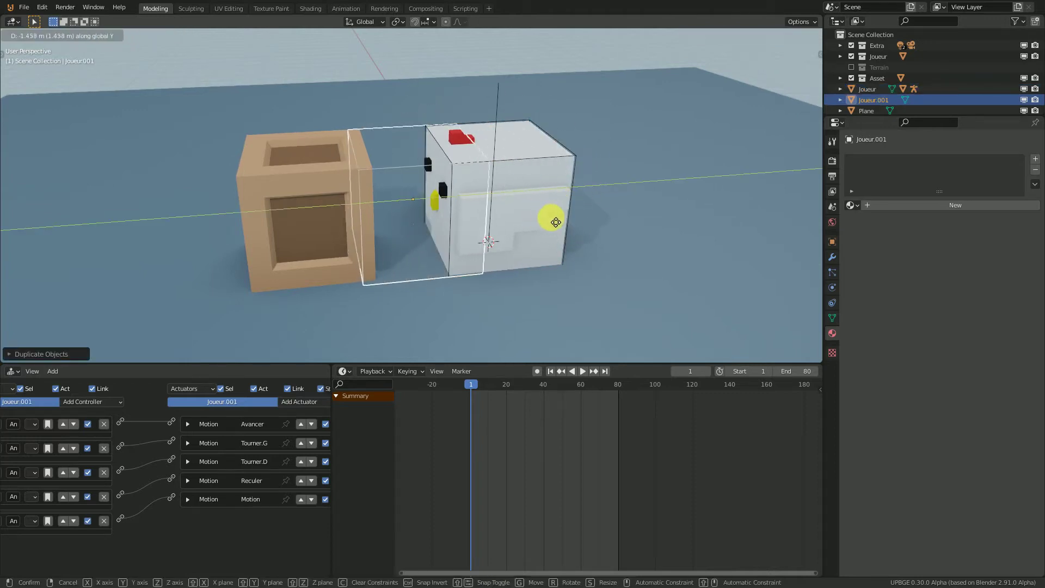
click(550, 217)
- Shrink the copy, then flatten it by scaling with Y locked
key(s)
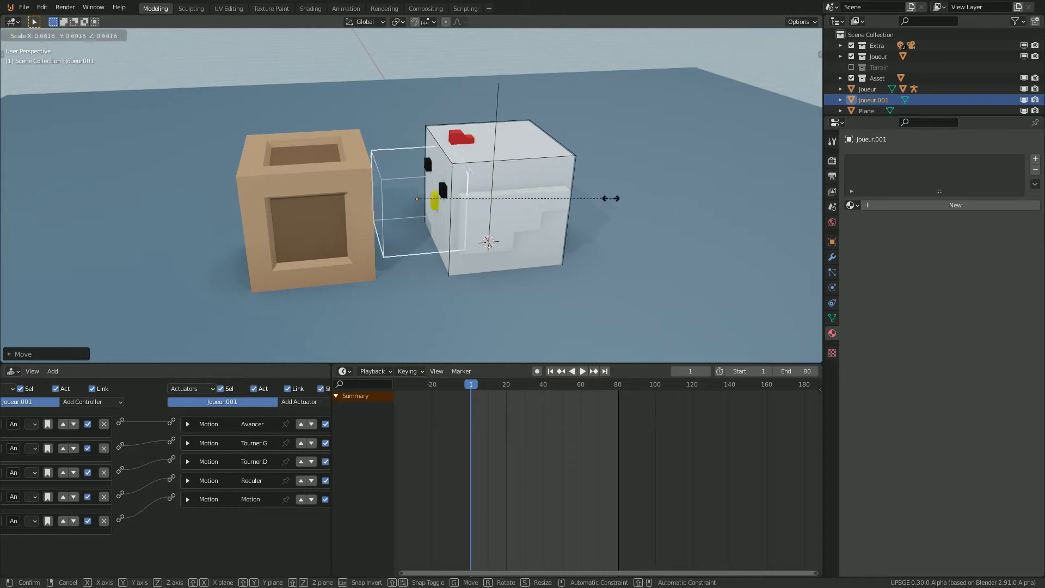
click(515, 207)
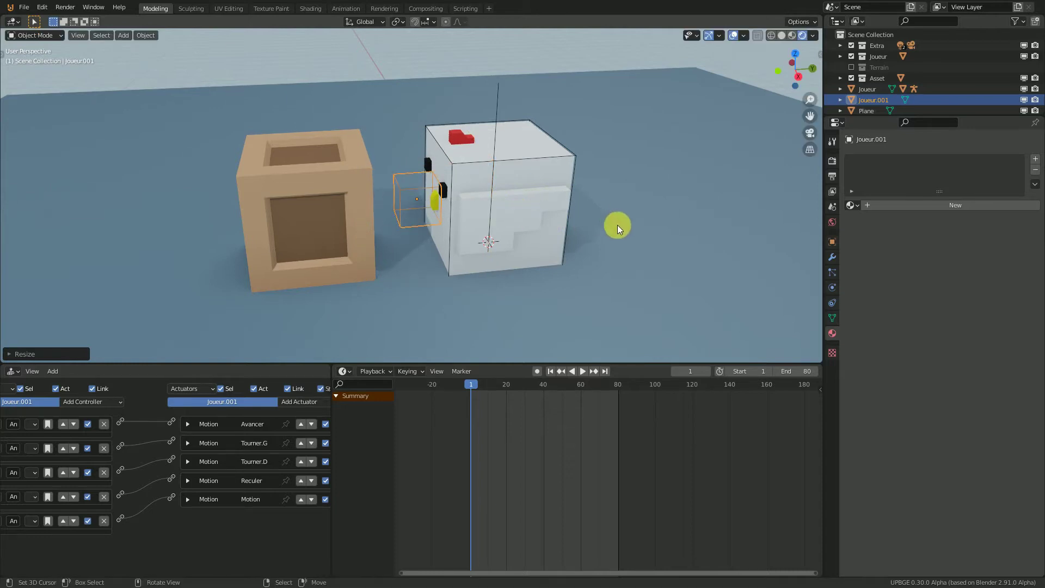
key(s)
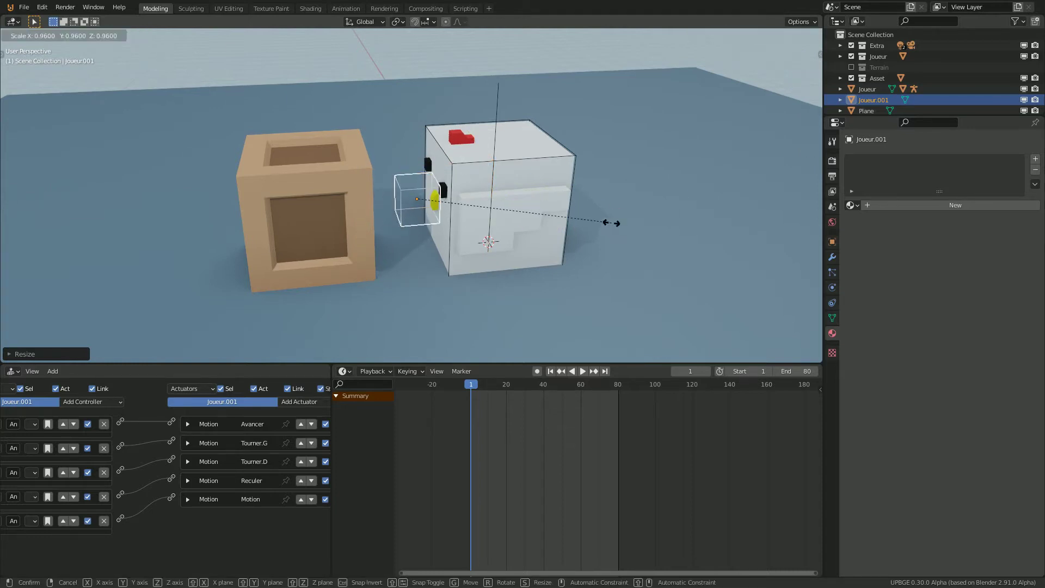
key(shift+y)
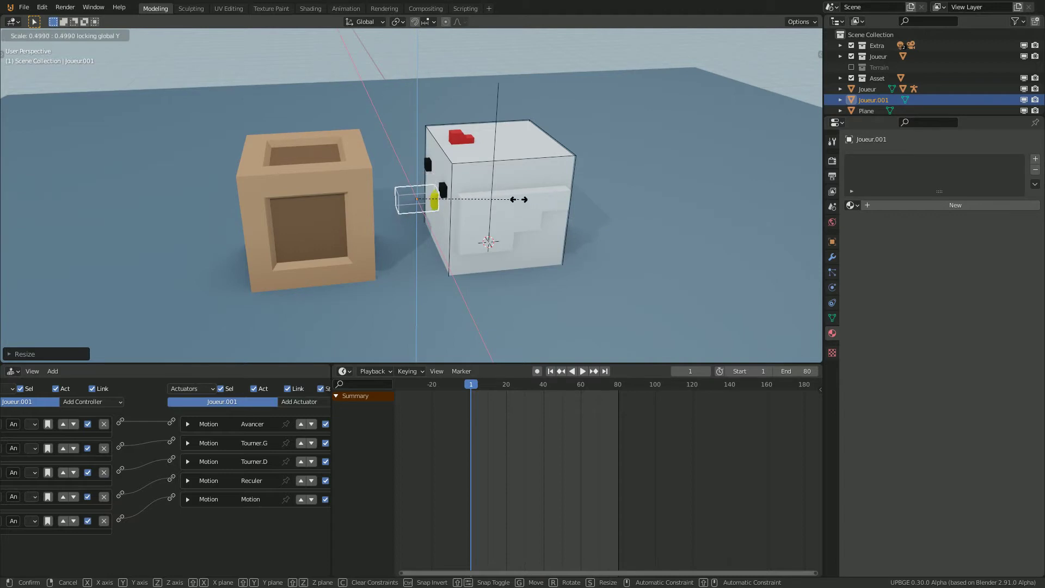
click(521, 199)
middle_drag(514, 202, 504, 205)
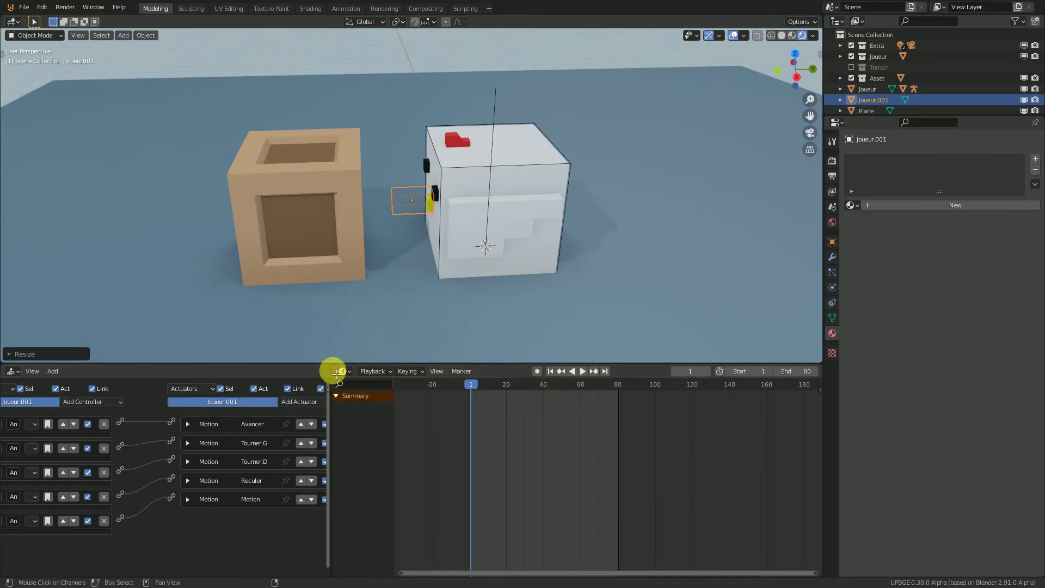
- Delete all of Joueur.001's controllers and sensors in the widened Logic Editor
drag(336, 373, 523, 374)
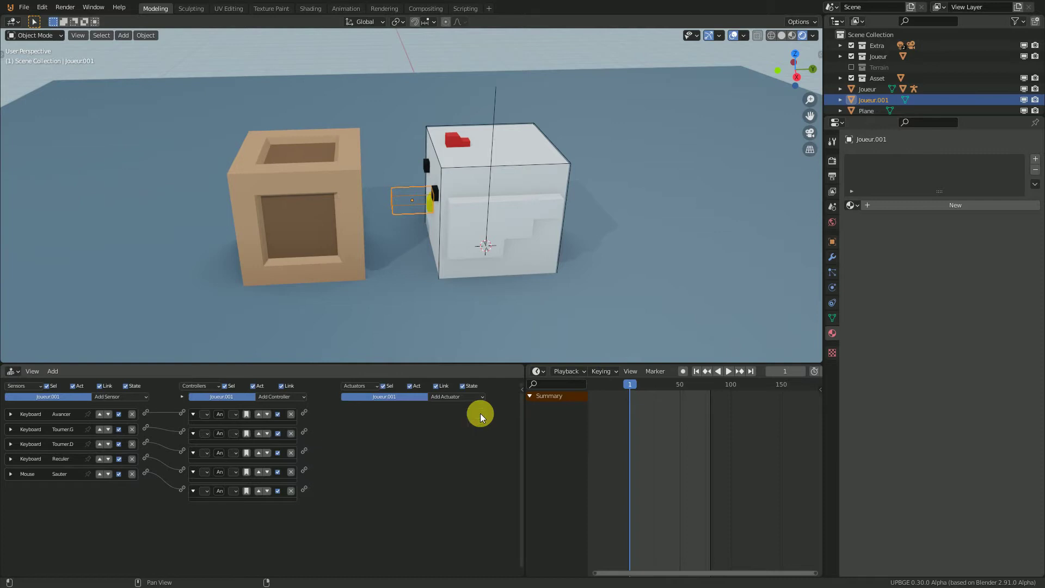
click(291, 414)
click(291, 414)
click(290, 414)
click(290, 414)
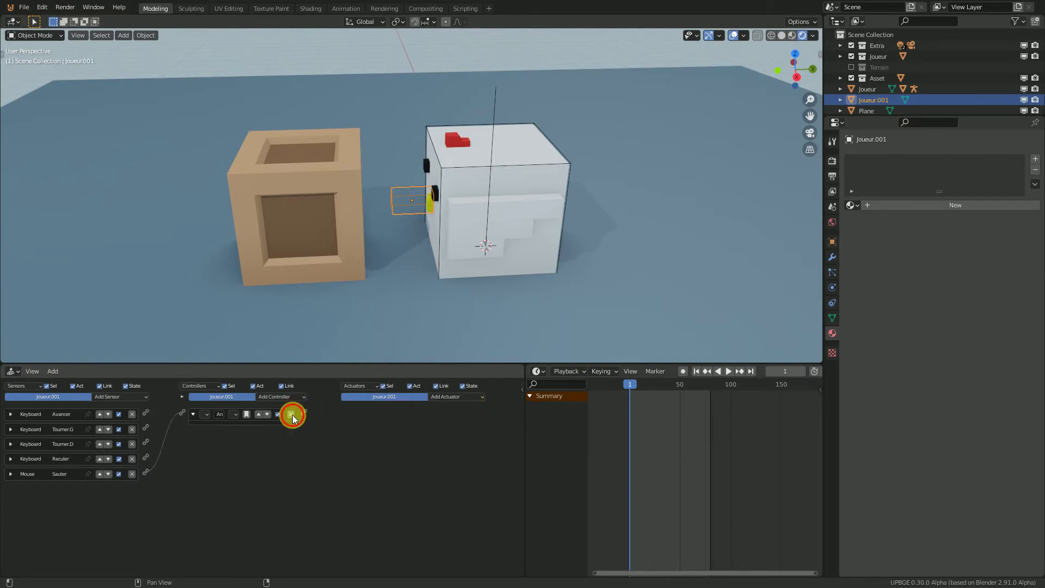
click(131, 413)
click(132, 413)
click(132, 413)
click(131, 413)
click(132, 414)
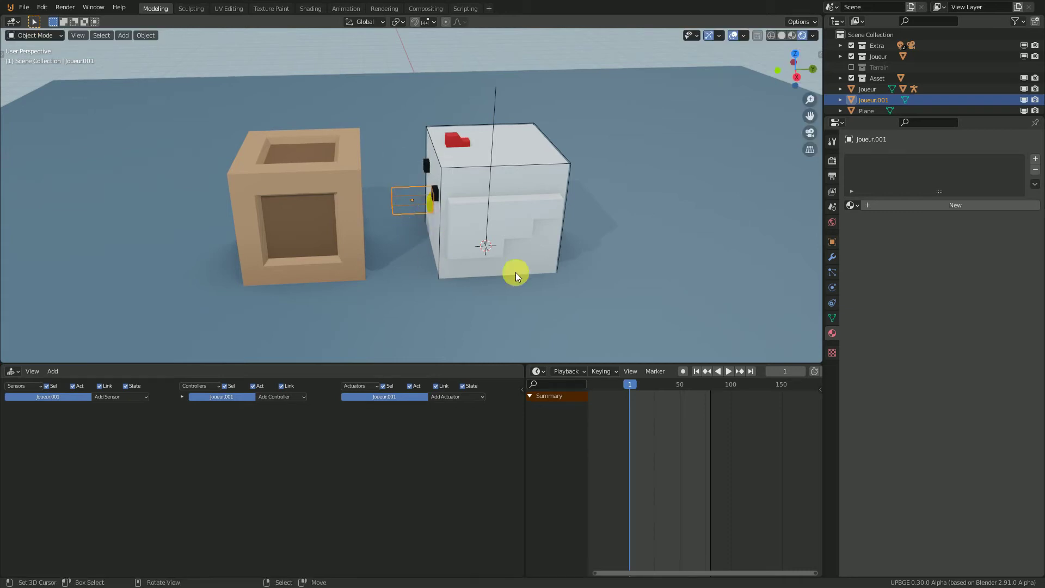
- Change Joueur.001's physics type from Character to Static
click(832, 285)
click(919, 240)
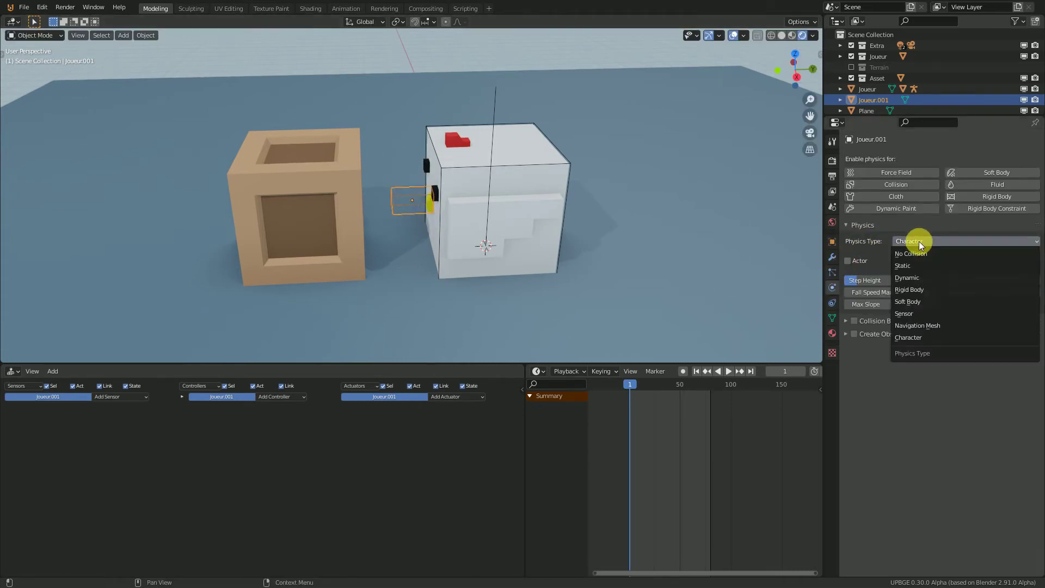
click(920, 269)
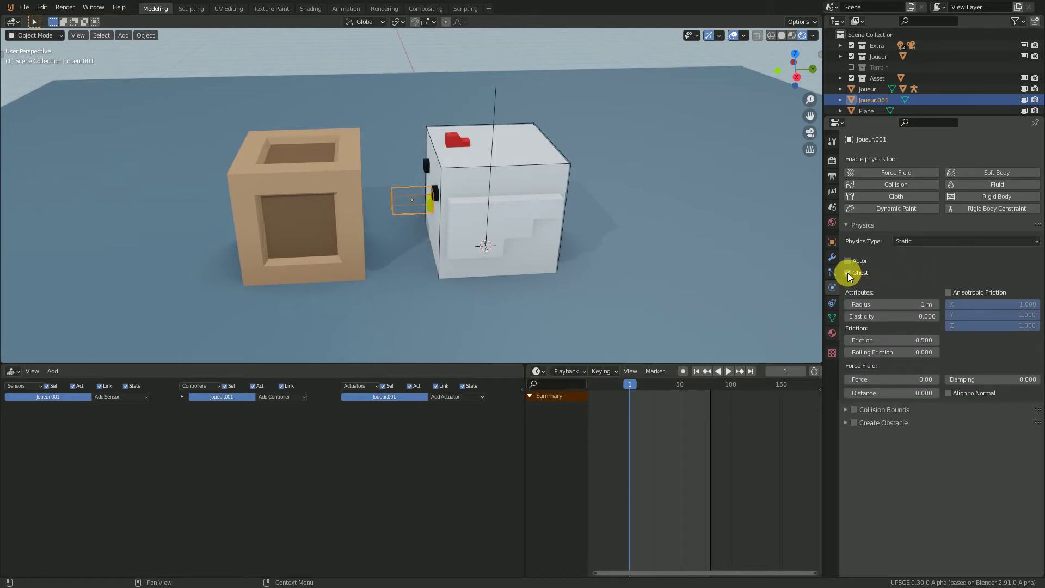
middle_drag(447, 227, 421, 193)
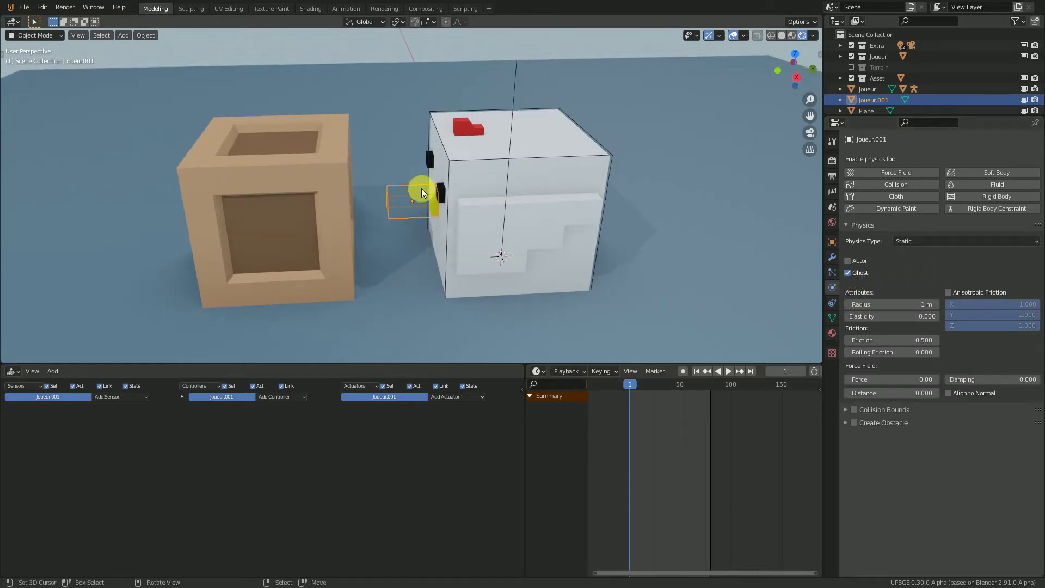
click(850, 225)
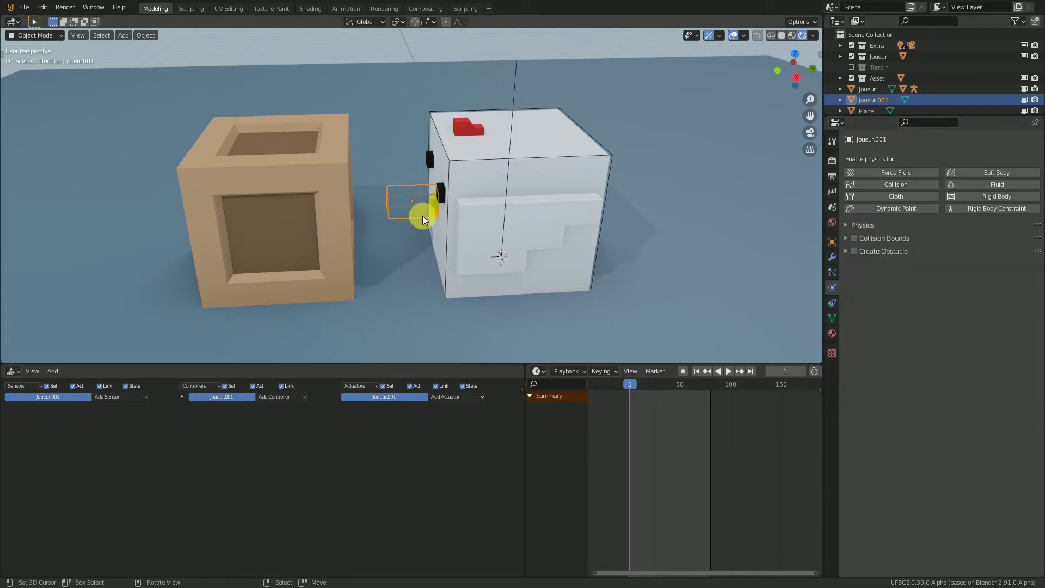
mouse_move(429, 186)
middle_down()
mouse_move(389, 240)
mouse_move(374, 158)
middle_up()
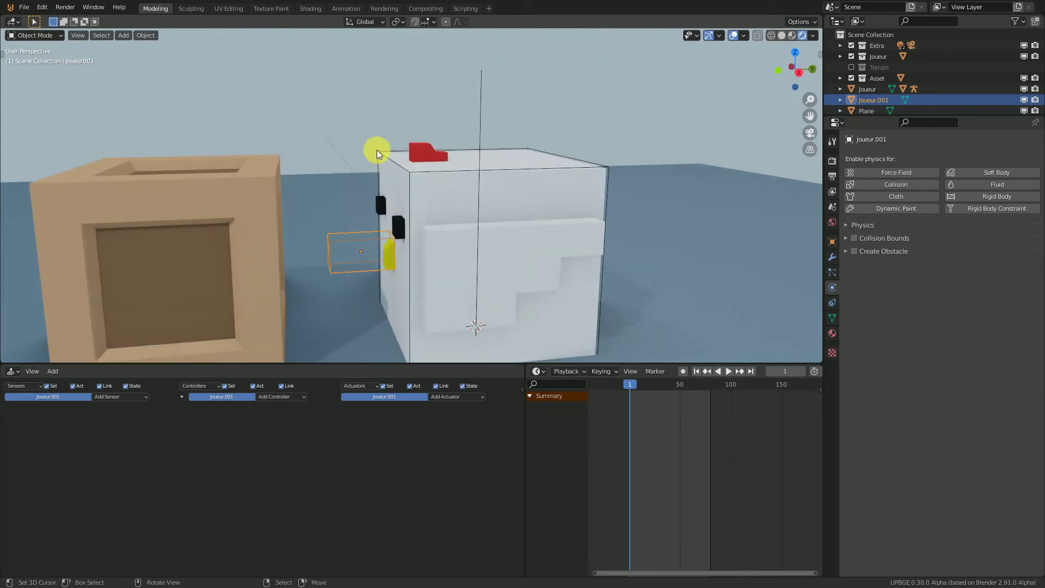
- Parent Joueur.001 to the Joueur cube using Object (Keep Transform)
shift+click(377, 149)
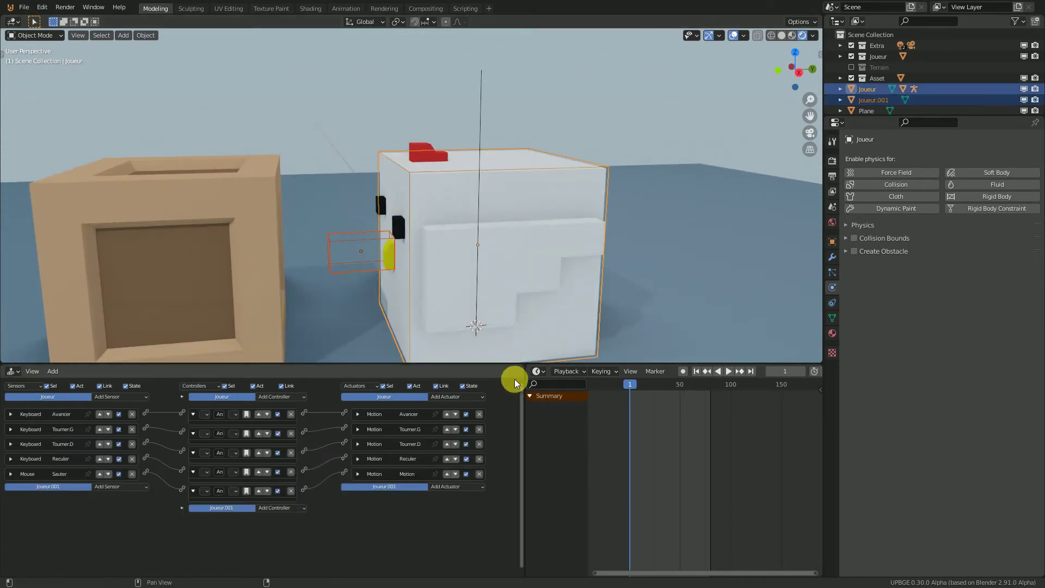
drag(508, 362, 503, 458)
mouse_move(496, 412)
middle_down()
mouse_move(416, 330)
mouse_move(483, 193)
middle_up()
key(ctrl+p)
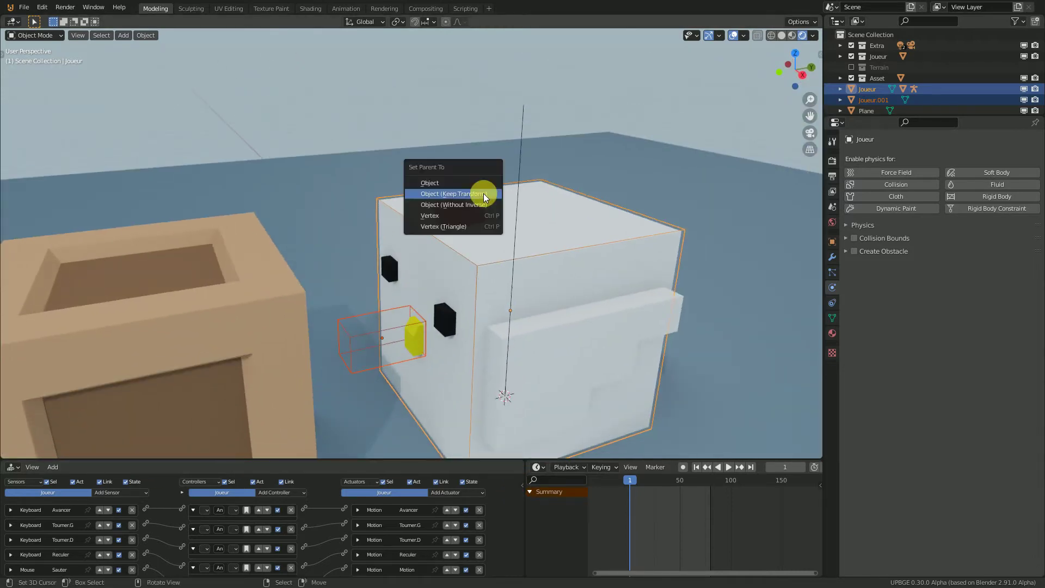
click(483, 194)
scroll(414, 223, down, 4)
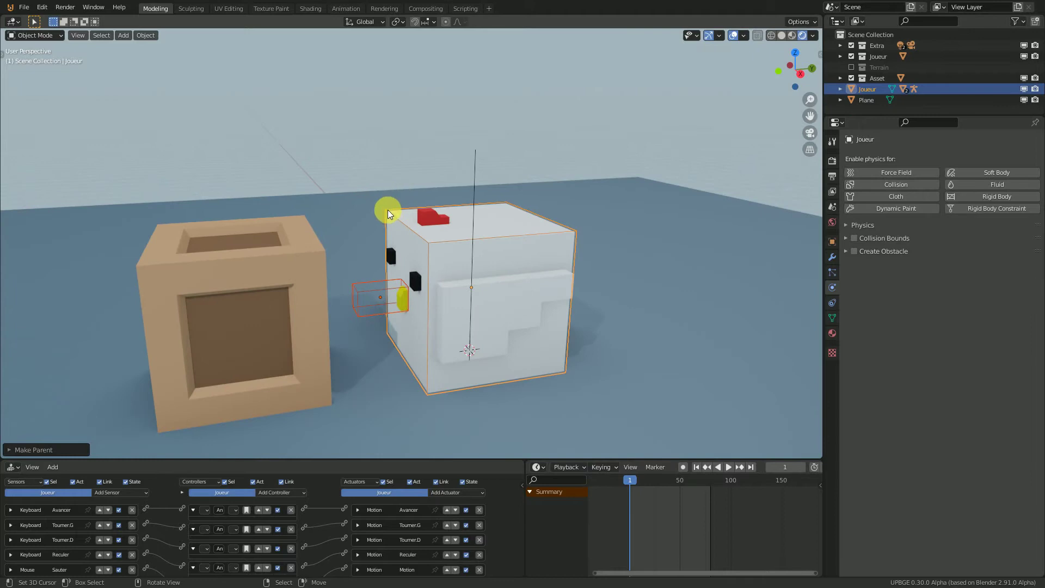
- Test-move Joueur to confirm the box follows, cancel, then select Joueur.001
key(g)
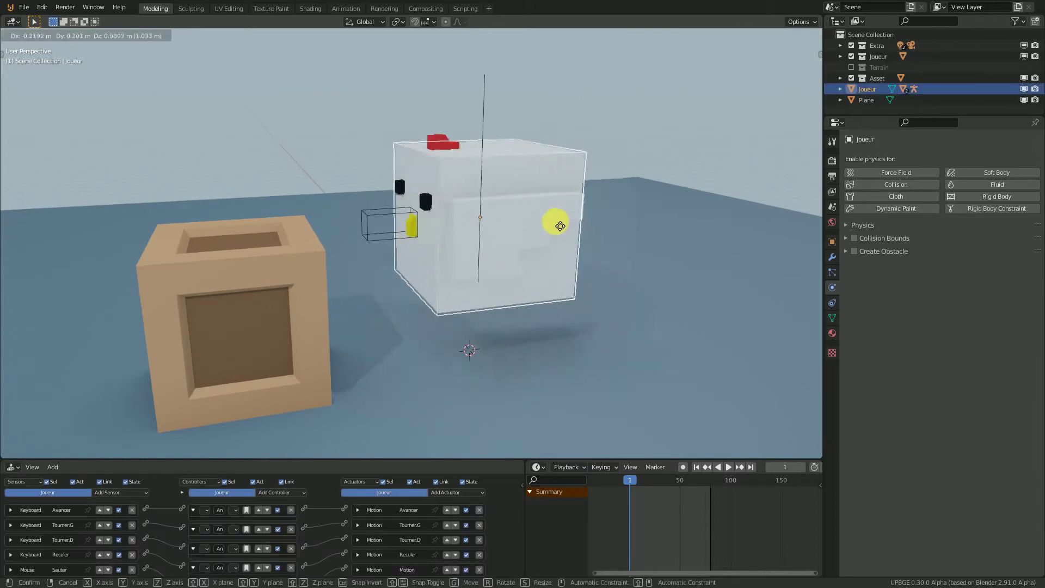
right_click(560, 225)
scroll(482, 290, down, 4)
scroll(482, 294, up, 2)
scroll(414, 302, up, 2)
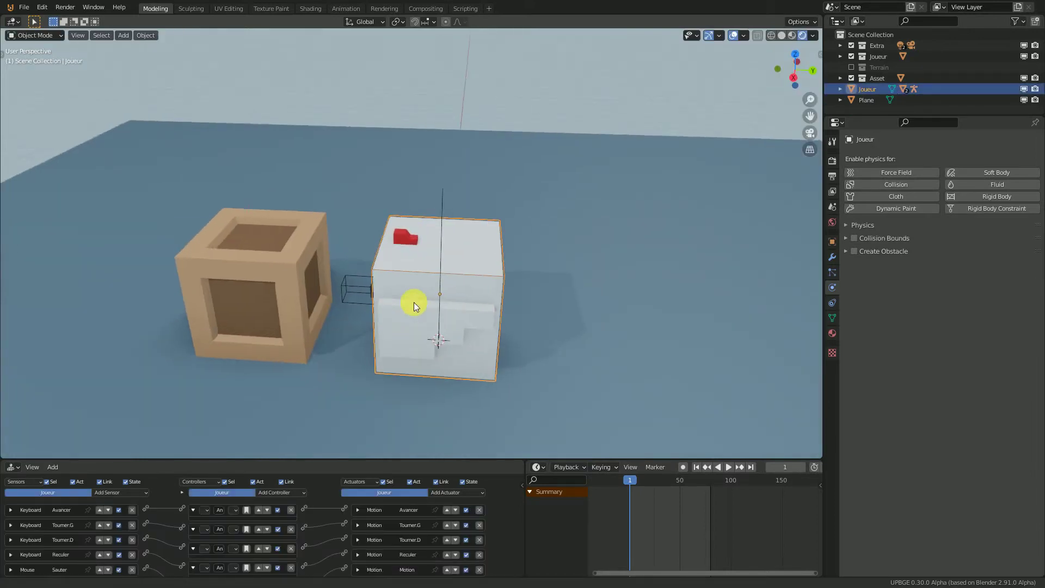
middle_drag(413, 302, 456, 319)
mouse_move(436, 281)
middle_down()
mouse_move(494, 273)
mouse_move(466, 277)
middle_up()
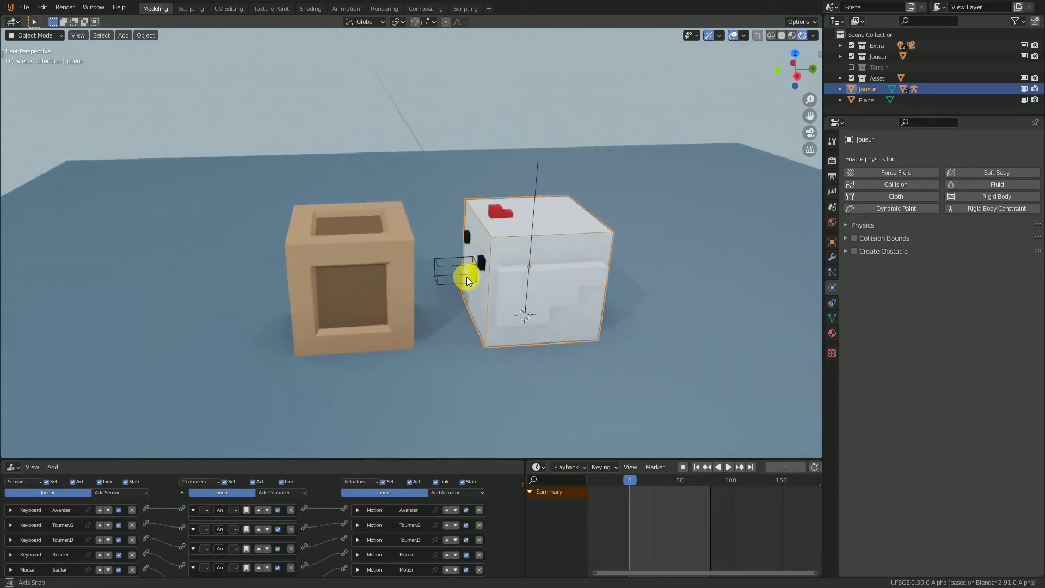
scroll(461, 284, up, 3)
click(476, 283)
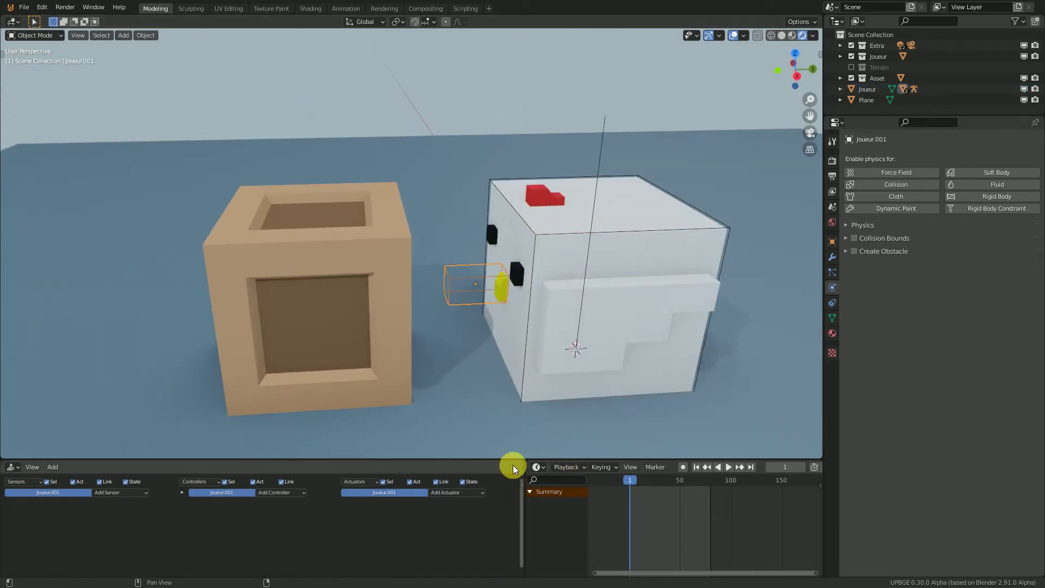
- Enlarge the logic editor by resizing the timeline, outliner and properties panels
drag(517, 460, 514, 372)
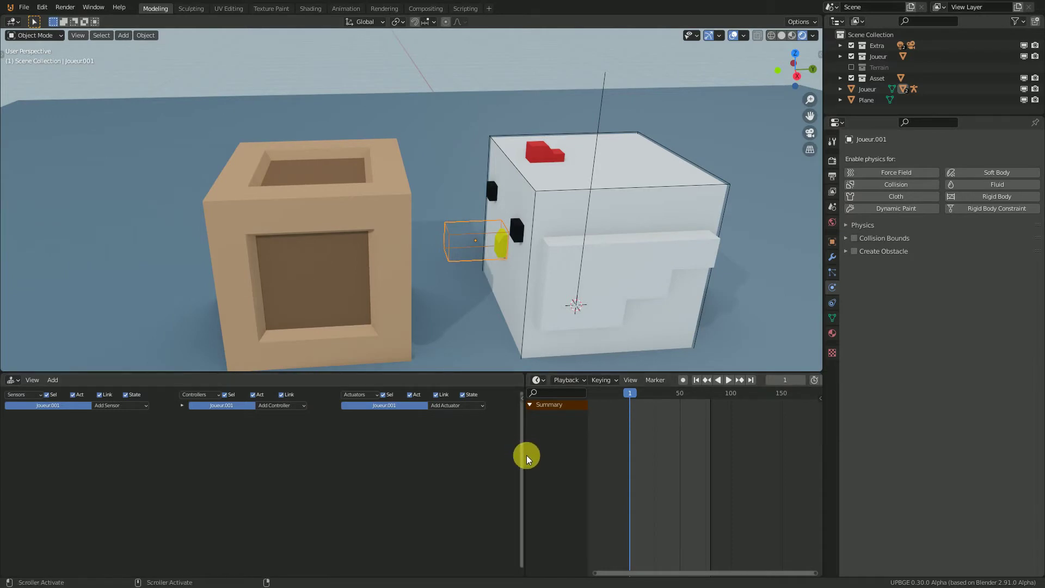
drag(526, 454, 526, 456)
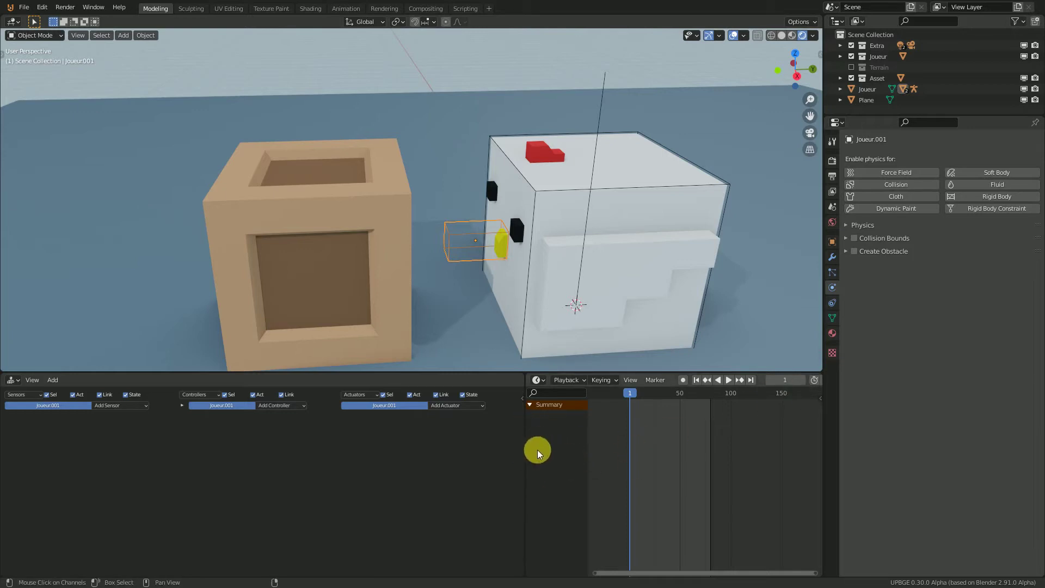
mouse_move(523, 457)
mouse_down()
mouse_move(484, 466)
mouse_move(675, 478)
mouse_up()
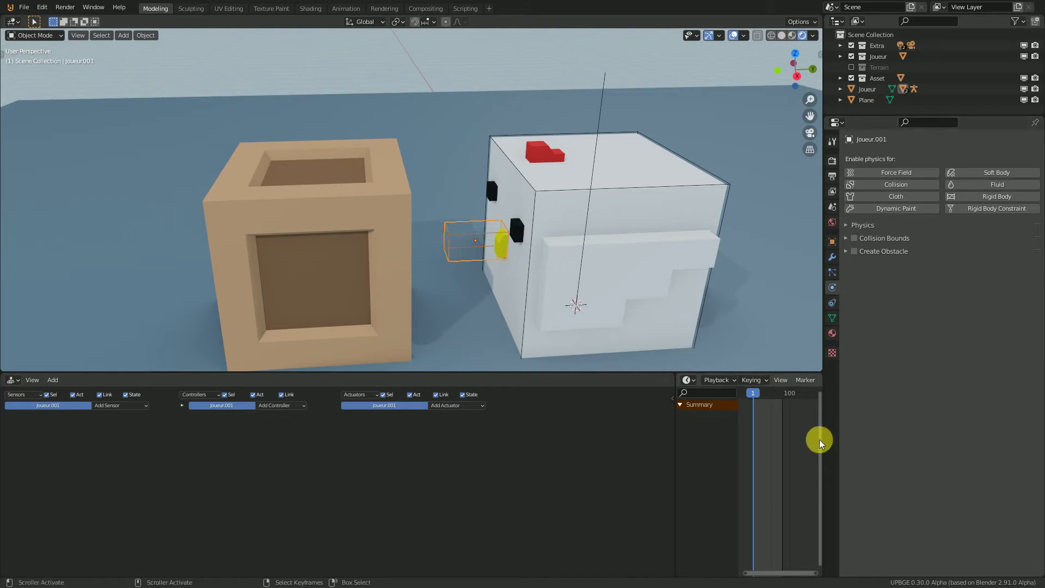
drag(822, 444, 906, 445)
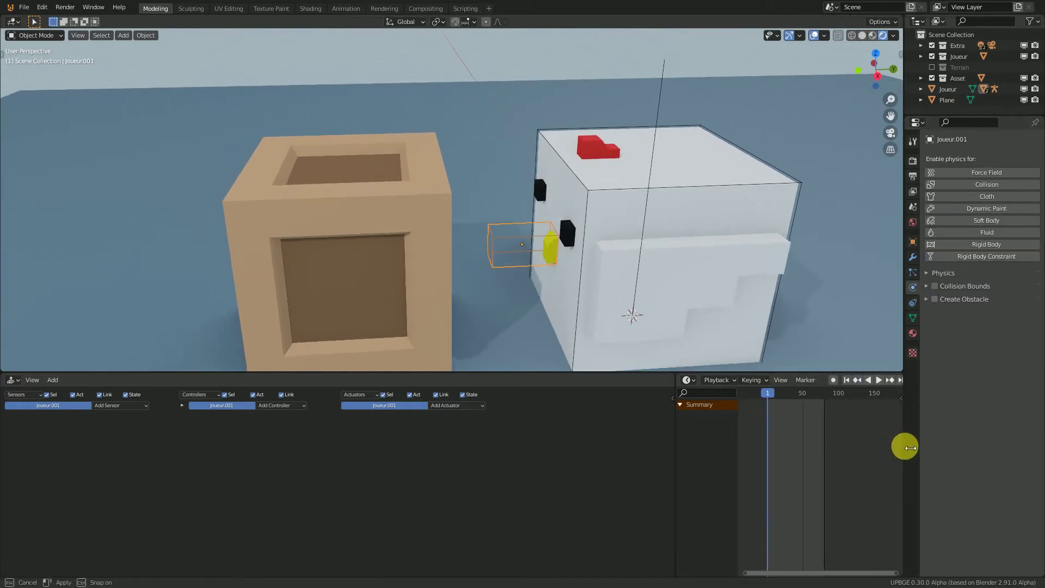
drag(678, 458, 718, 460)
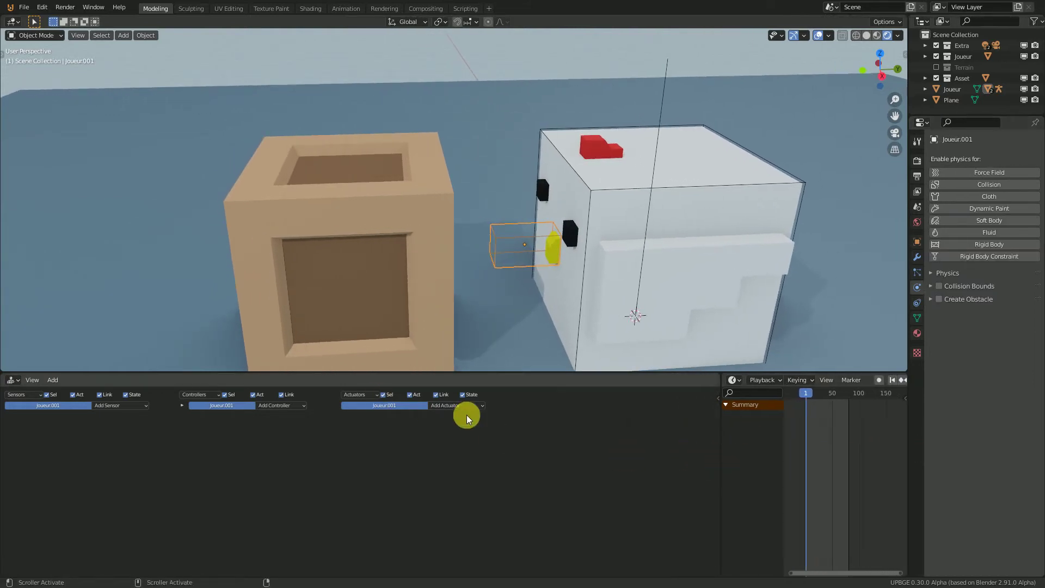
- Add a Float game property named CA to Joueur.001 in the logic sidebar
key(n)
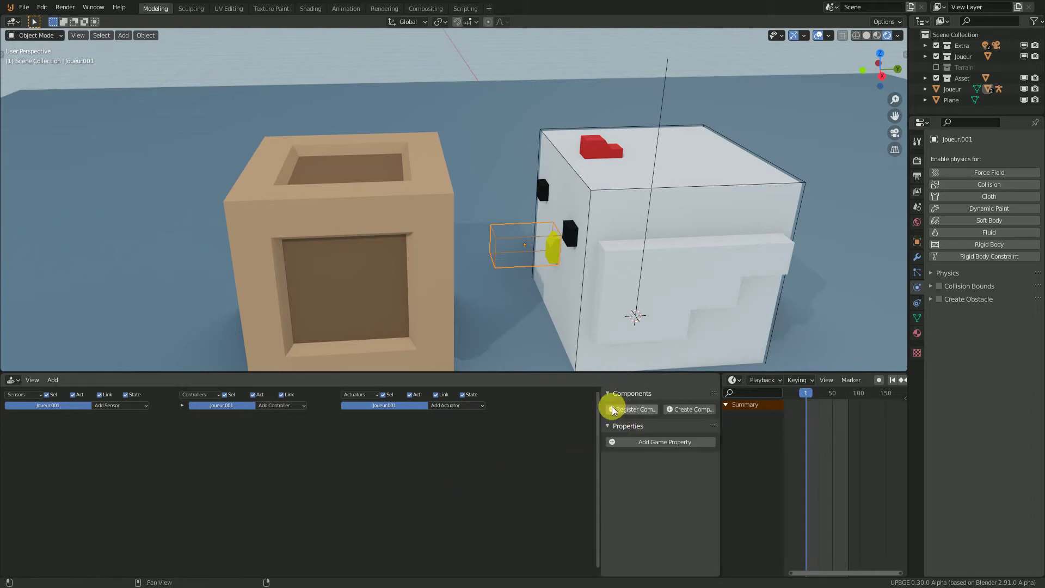
click(609, 392)
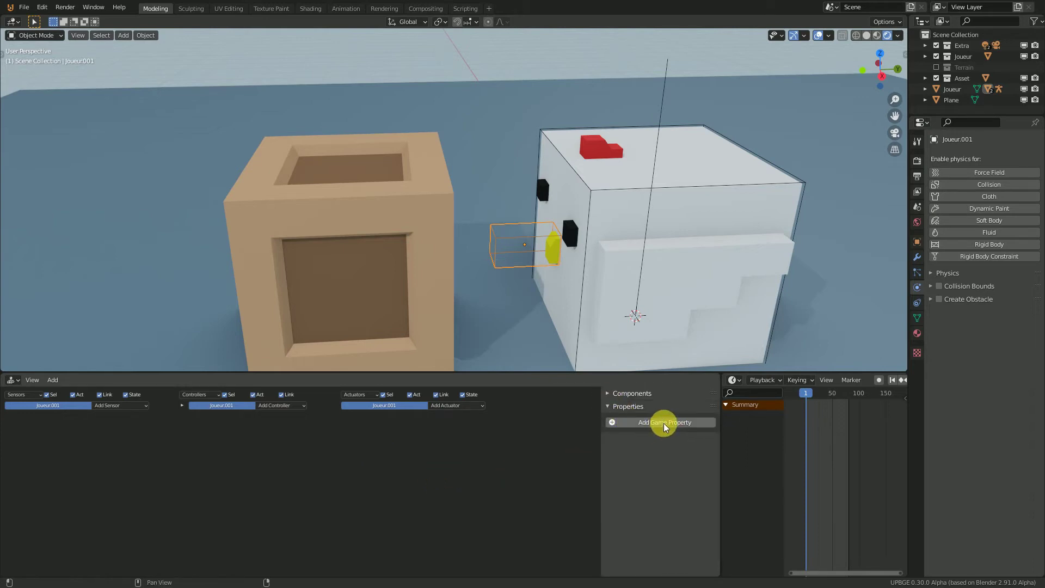
click(663, 423)
drag(606, 448, 540, 443)
text(CA)
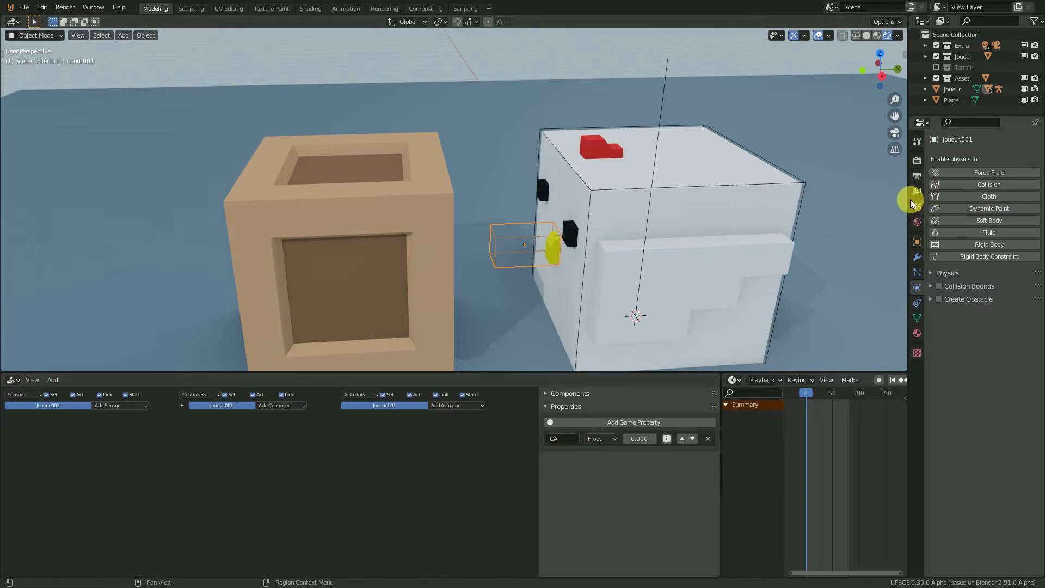
- Rename Joueur.001 to 'Capteur' in the Object properties name field
drag(912, 202, 874, 205)
click(882, 240)
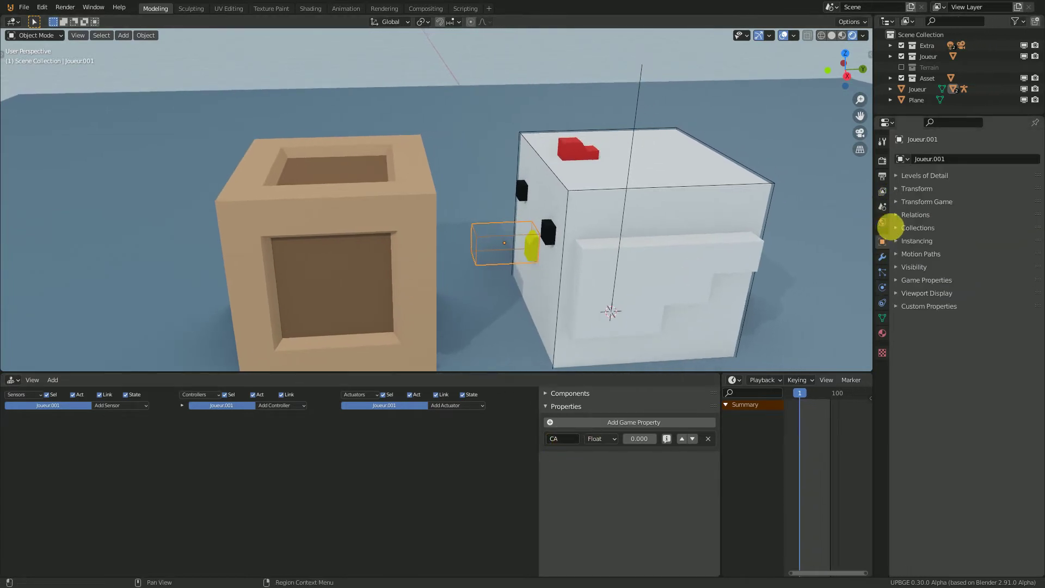
click(935, 162)
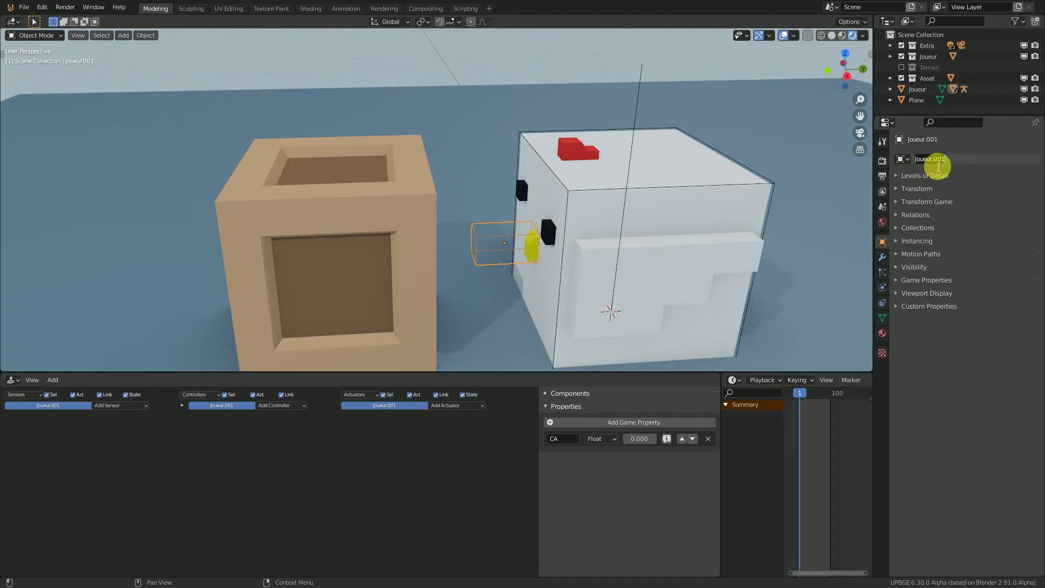
text(Capteur)
key(Return)
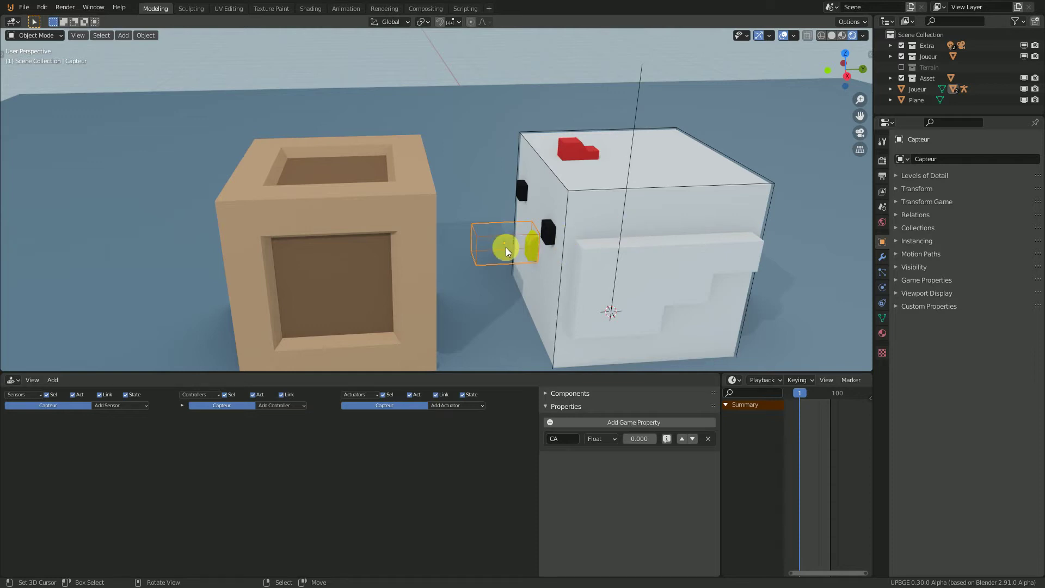
click(567, 189)
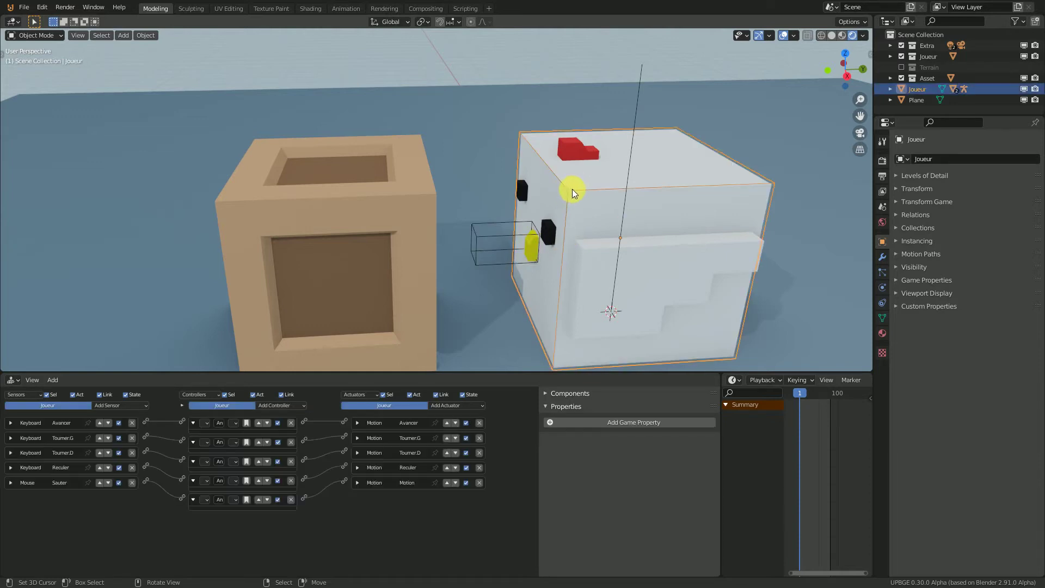
- Move the Capteur box and Joueur cube into the Joueur collection
scroll(490, 230, down, 2)
click(486, 217)
scroll(534, 143, up, 4)
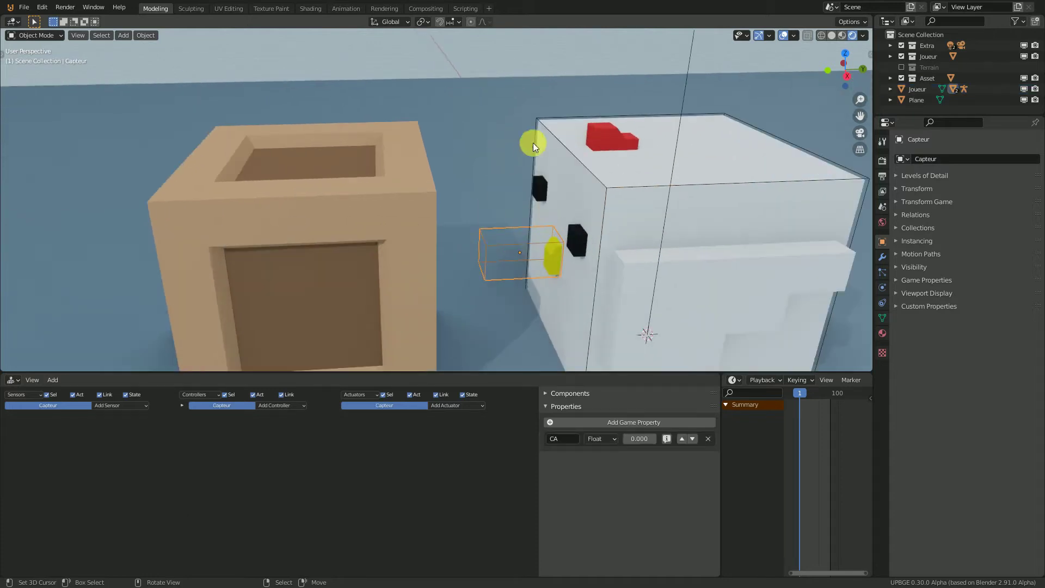
scroll(533, 142, down, 3)
middle_drag(531, 125, 525, 119)
shift+click(555, 125)
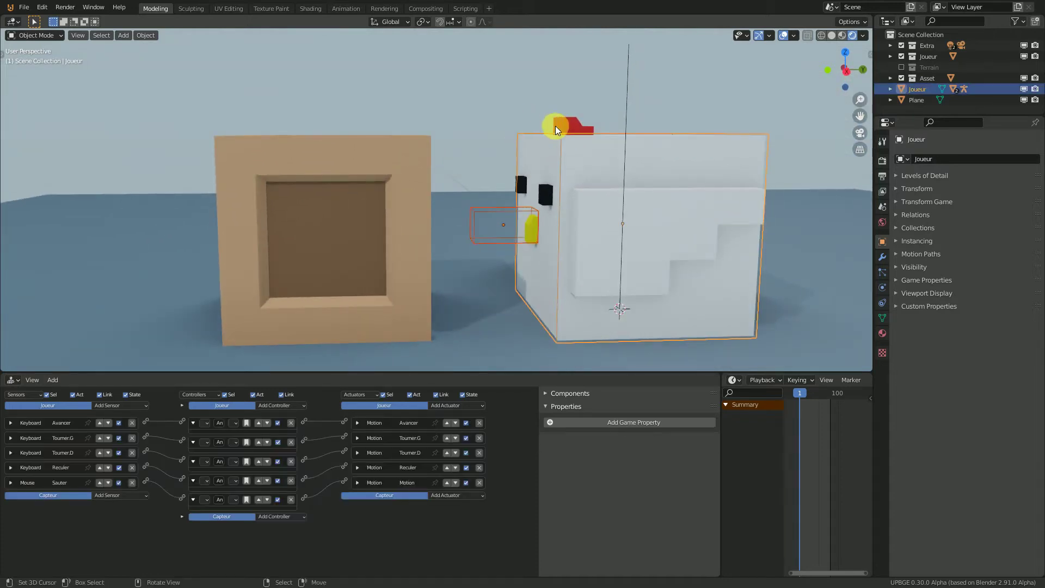
key(m)
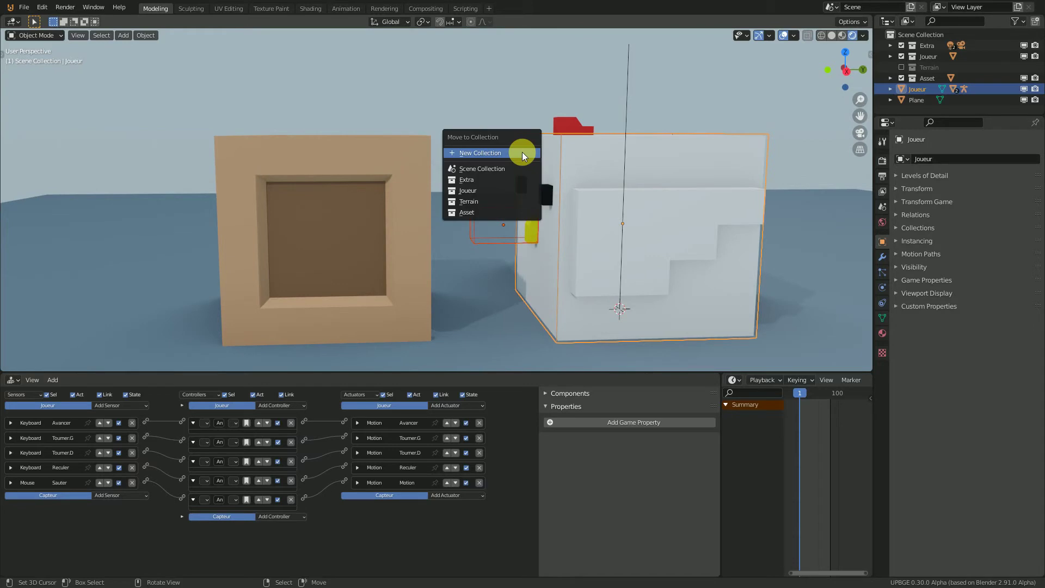
click(497, 190)
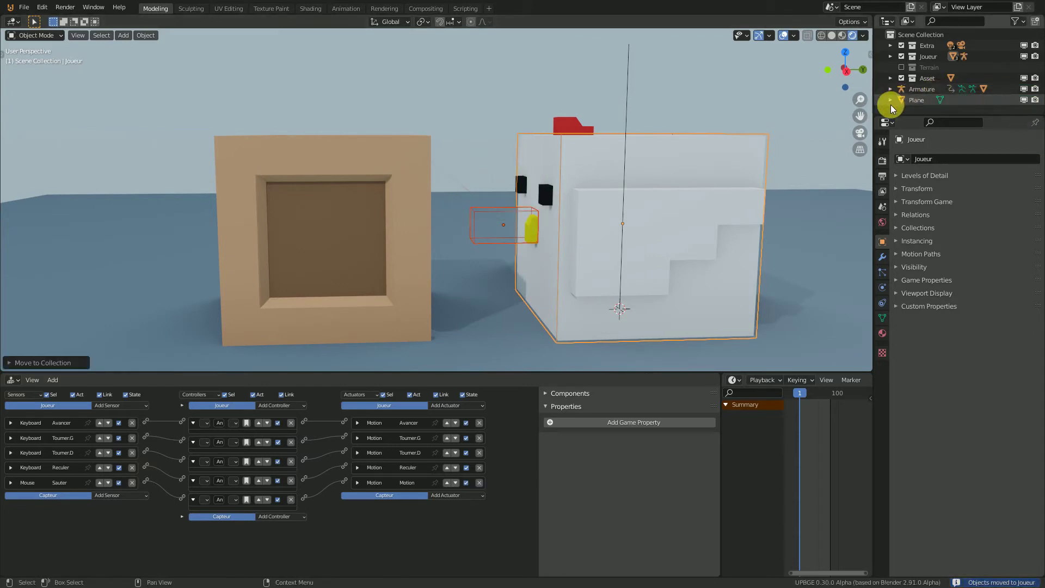
click(508, 184)
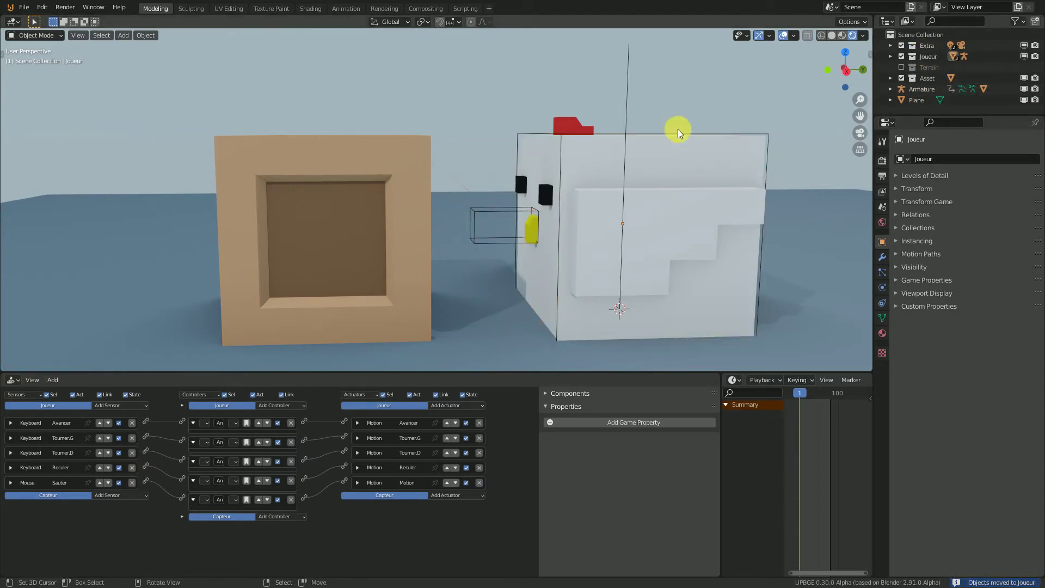
- Check Capteur's Static ghost physics settings, then hide the logic editor sidebar
middle_drag(507, 125, 520, 234)
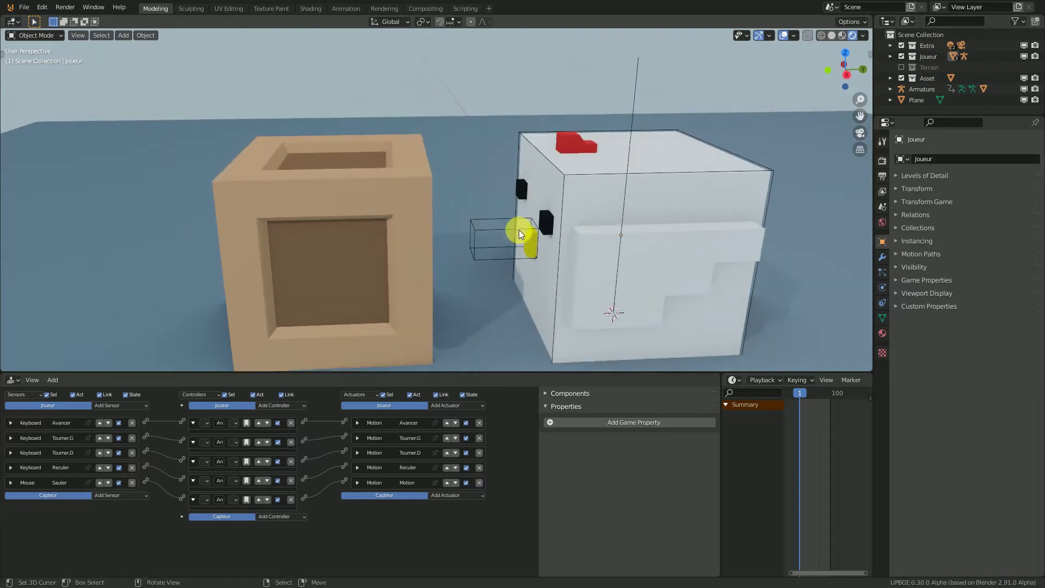
click(495, 232)
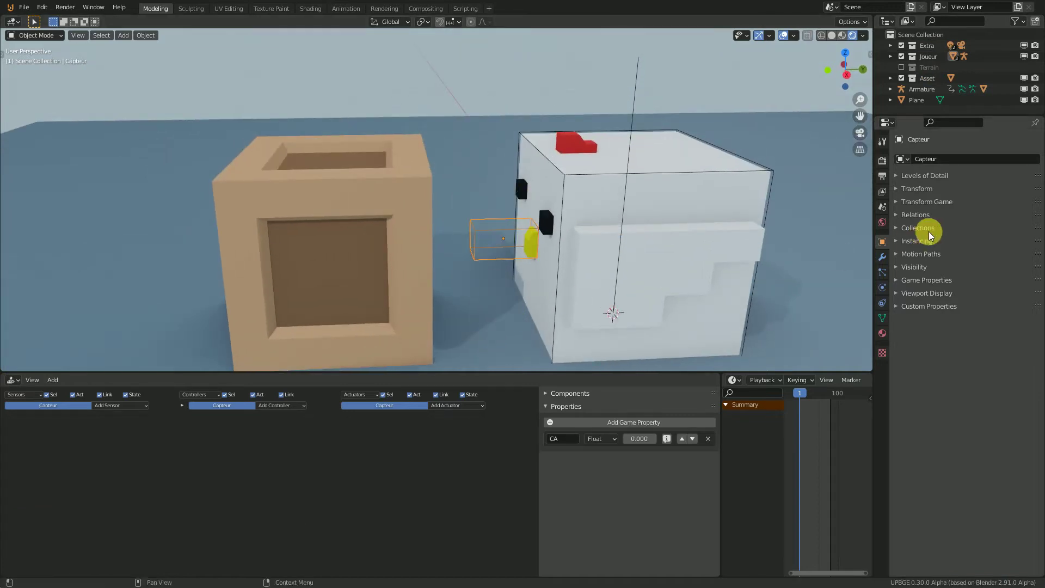
drag(874, 211, 838, 224)
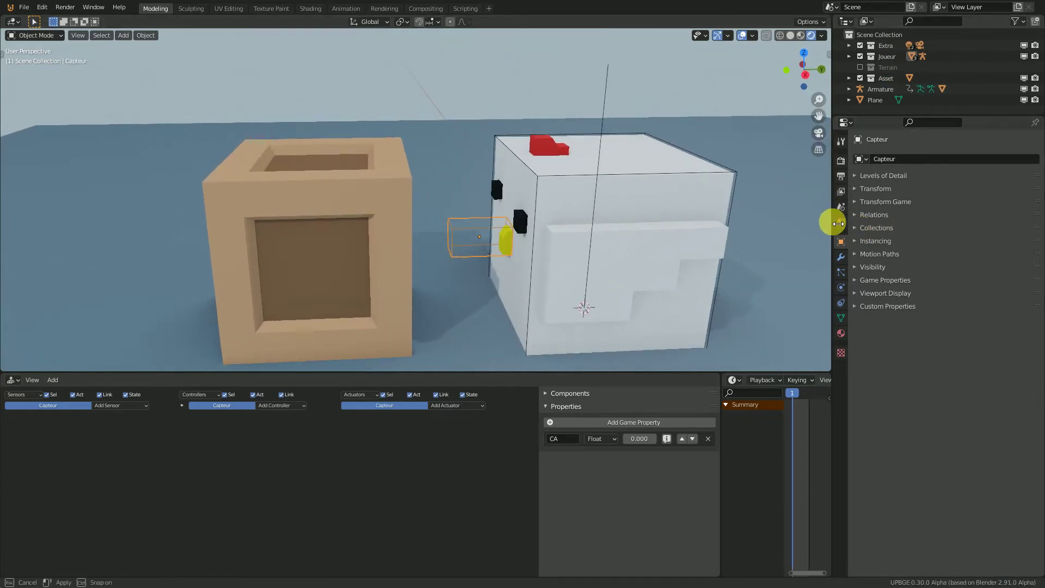
click(841, 287)
click(867, 224)
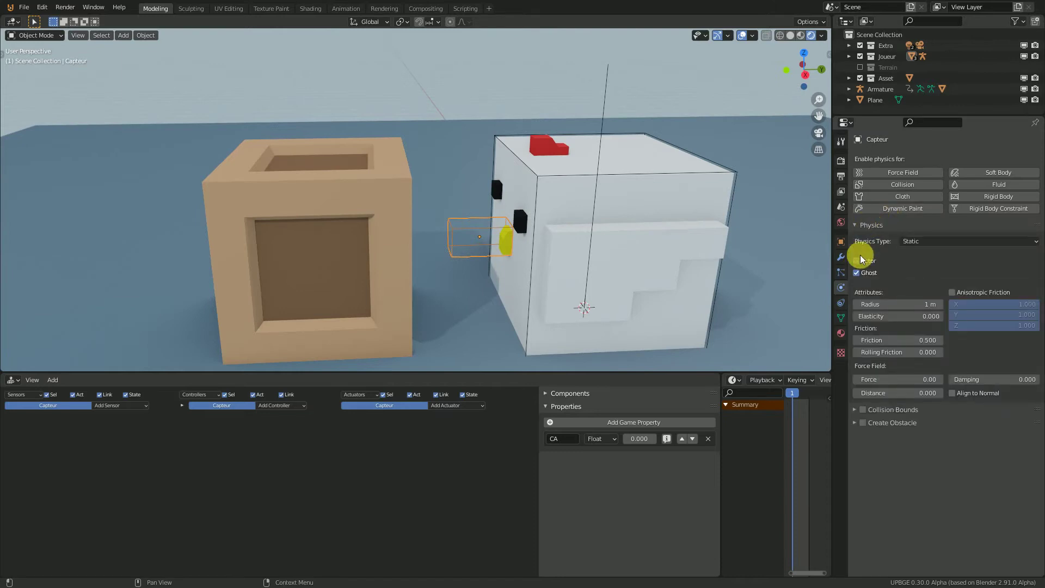
click(866, 224)
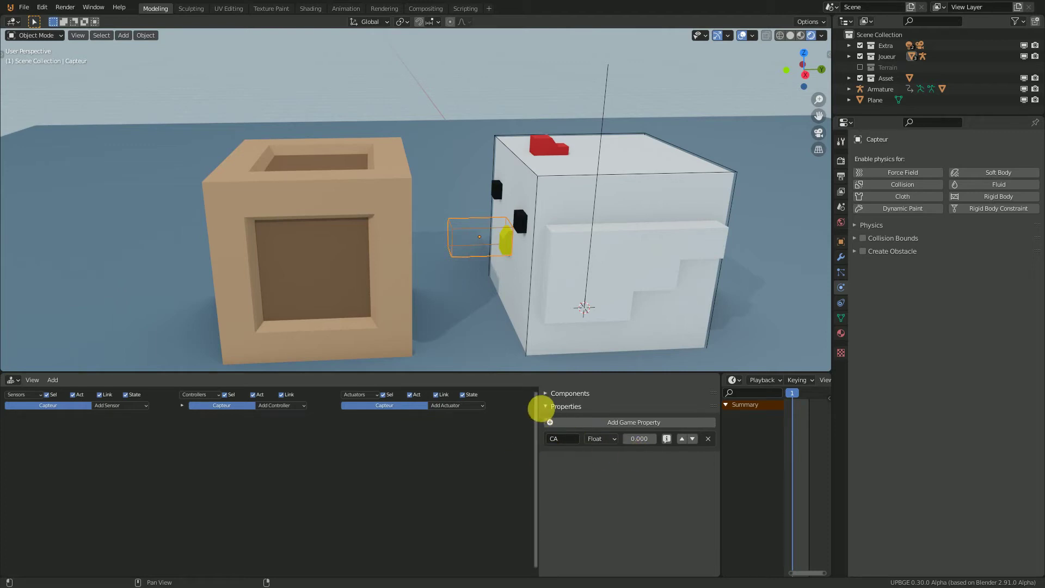
click(545, 407)
key(n)
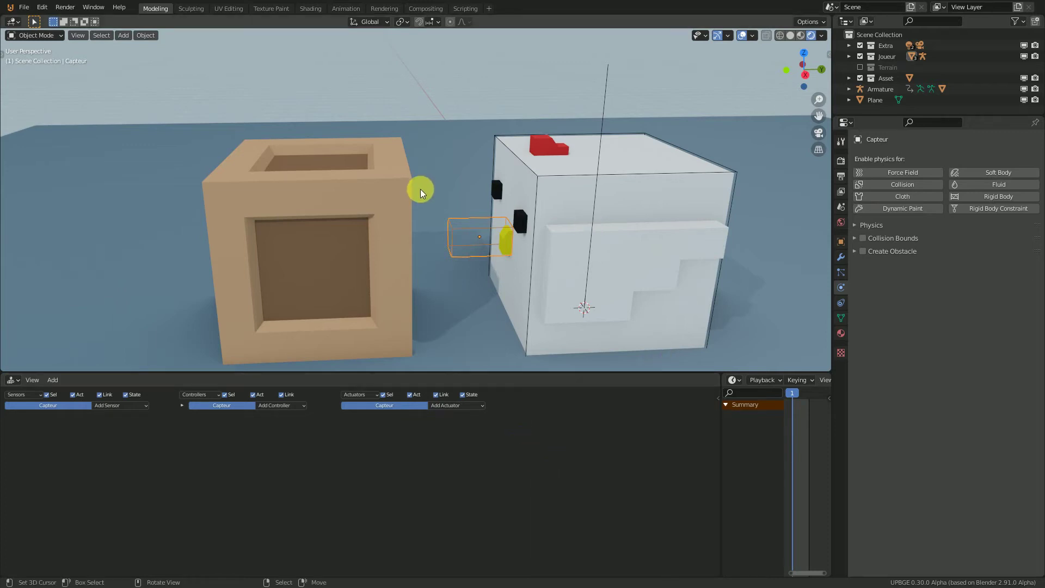
middle_drag(420, 189, 355, 192)
- Add a Mouse sensor to the Caisse crate triggered by the Middle Button
click(354, 192)
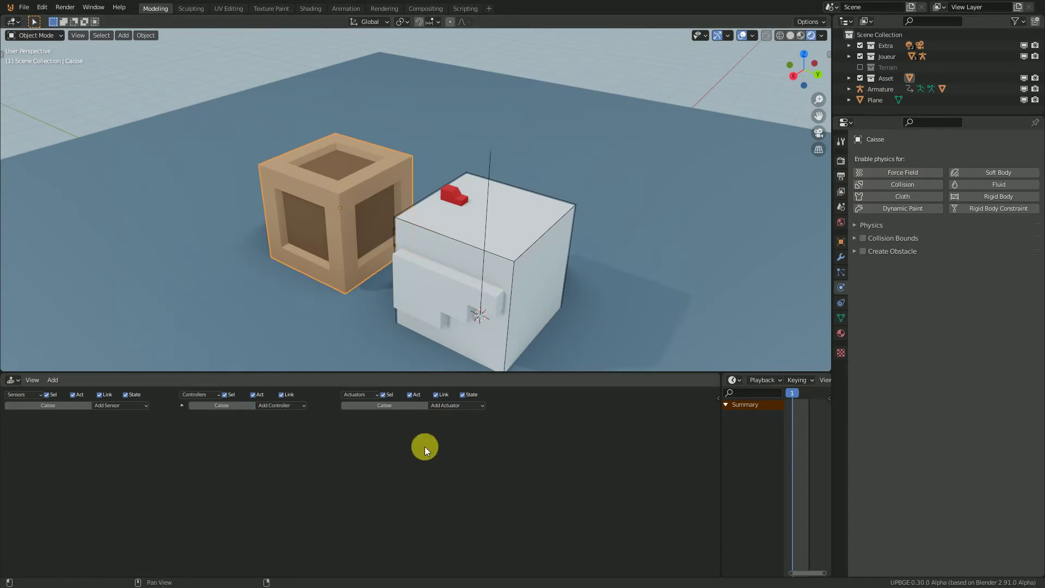
ctrl+scroll(429, 447, up, 5)
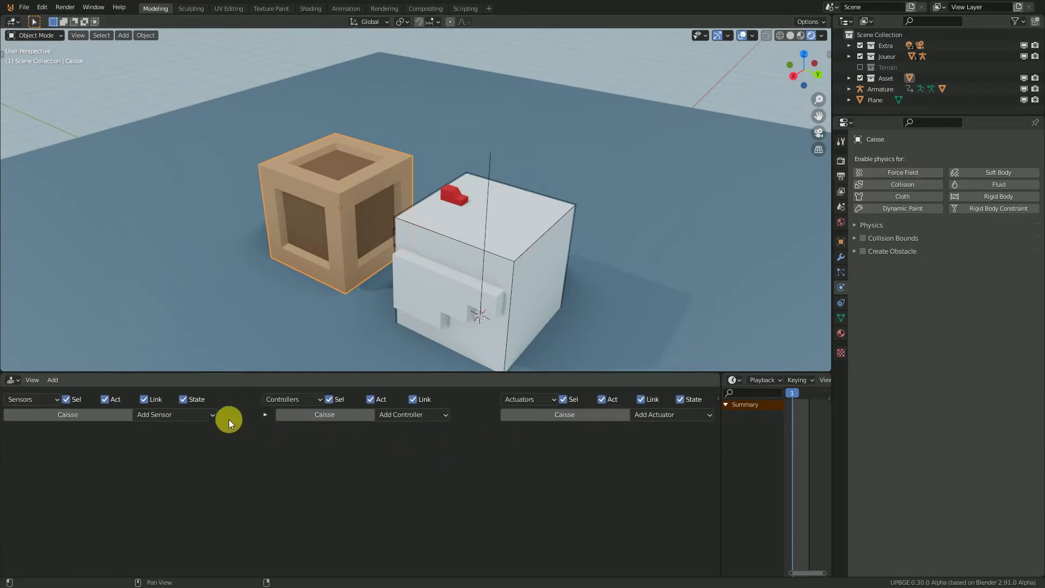
click(155, 419)
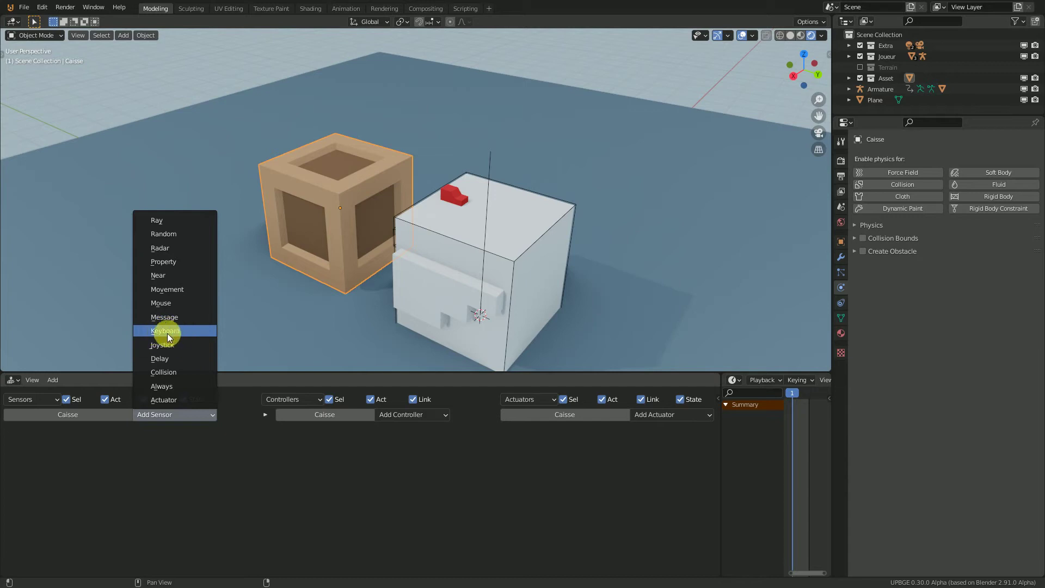
click(174, 302)
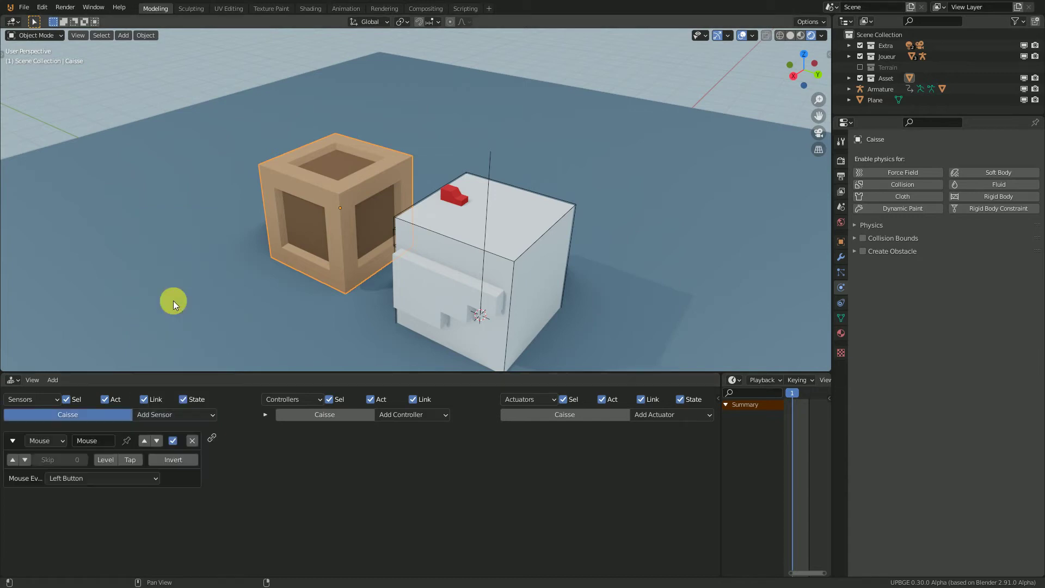
click(64, 477)
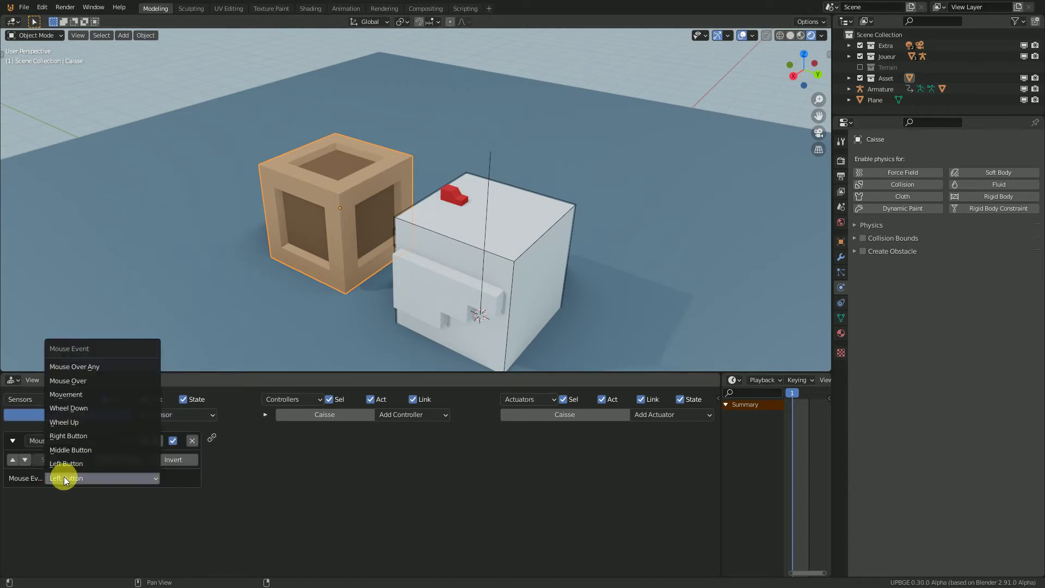
click(78, 449)
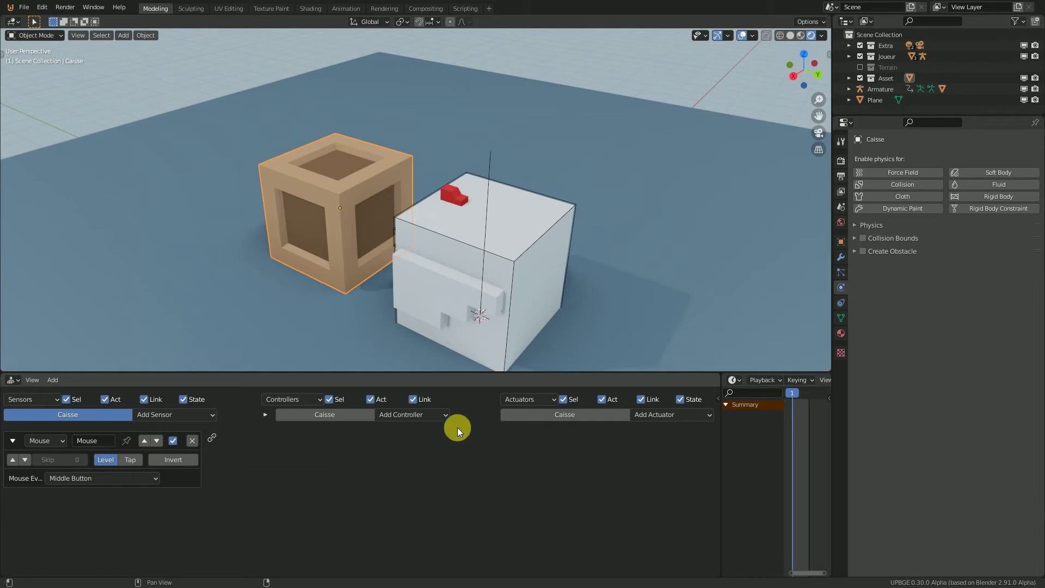
- Add a Parent actuator wired to the mouse sensor, targeting the Capteur box
click(674, 413)
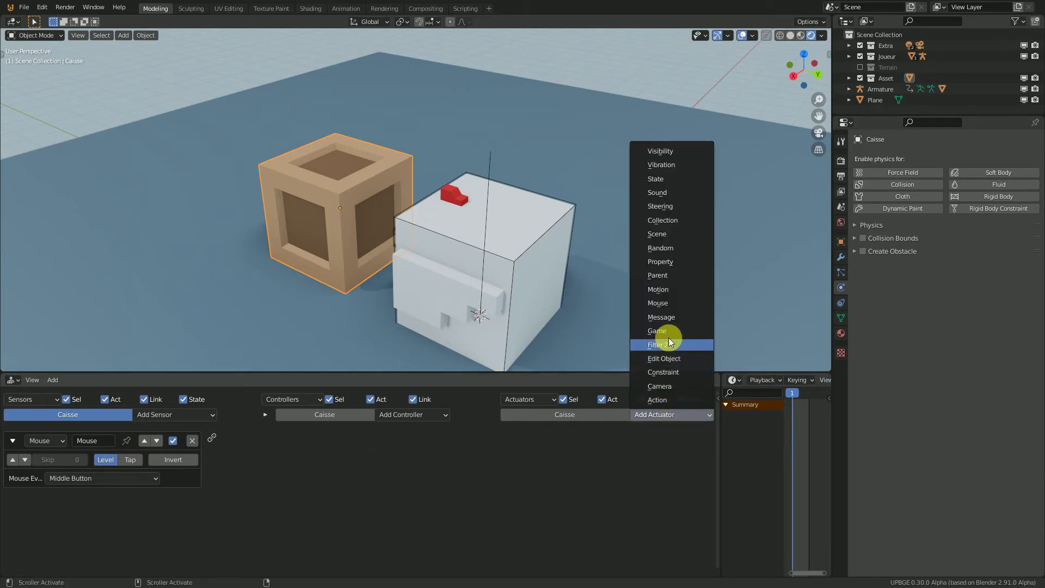
click(672, 274)
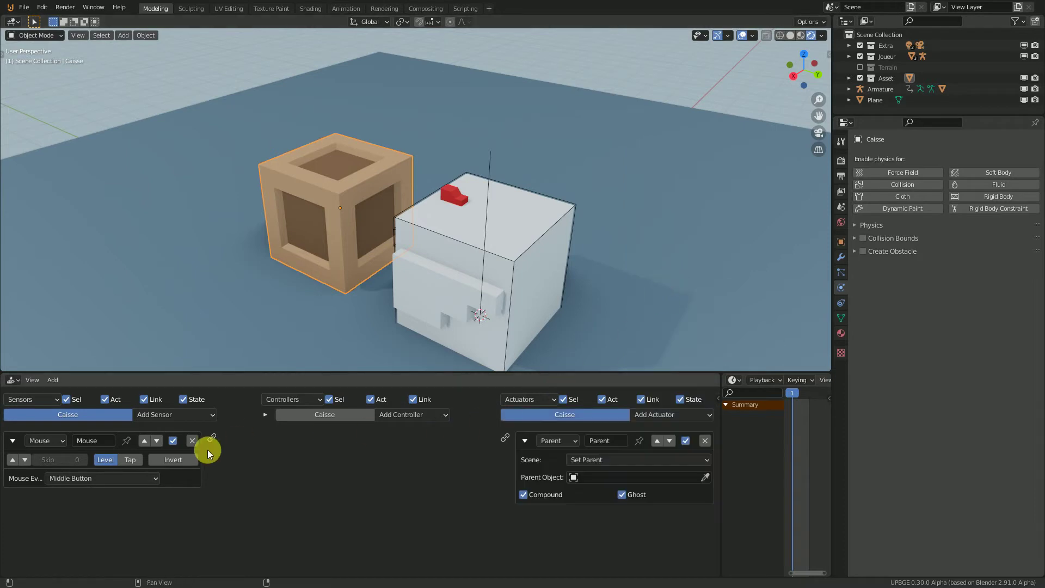
drag(211, 439, 505, 438)
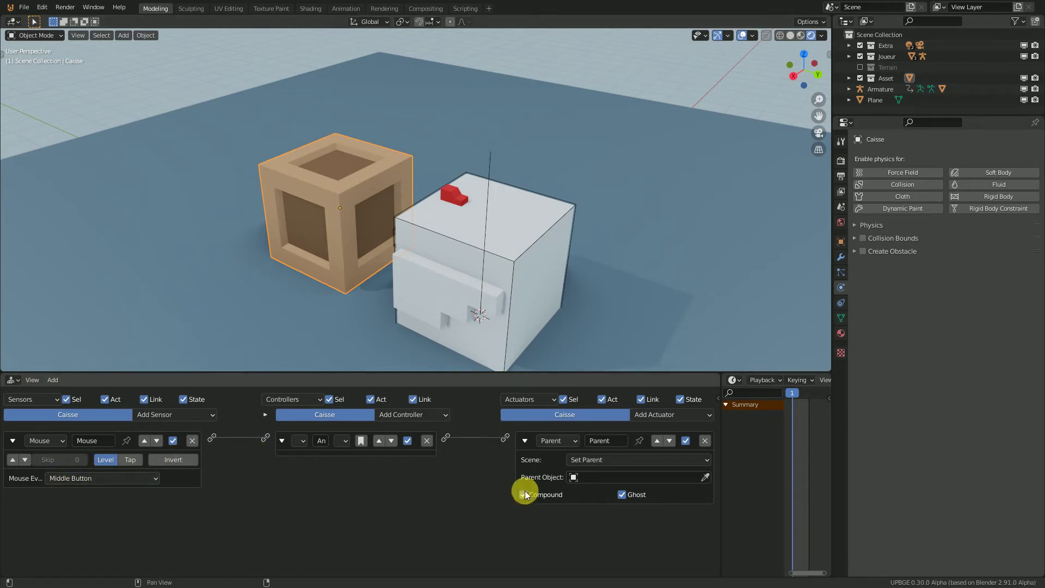
mouse_move(422, 249)
middle_down()
mouse_move(478, 229)
mouse_move(331, 180)
mouse_move(338, 201)
mouse_move(397, 213)
middle_up()
click(705, 477)
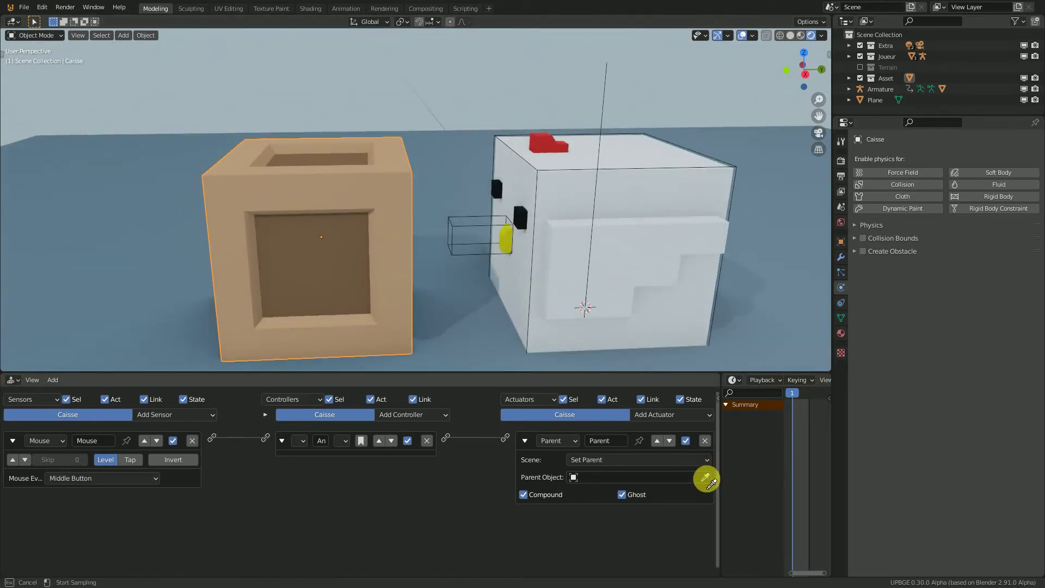
click(454, 226)
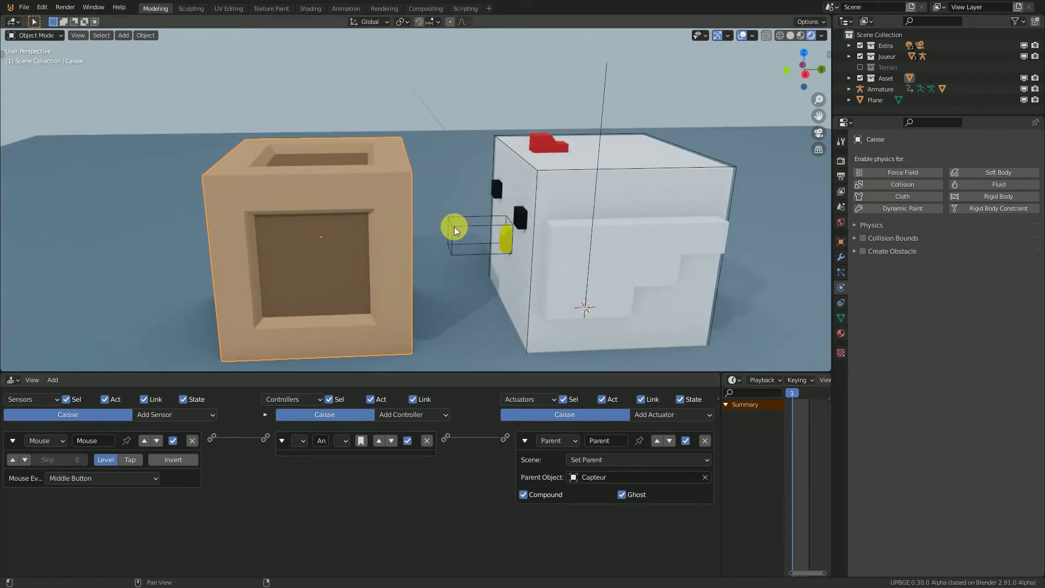
scroll(510, 239, down, 1)
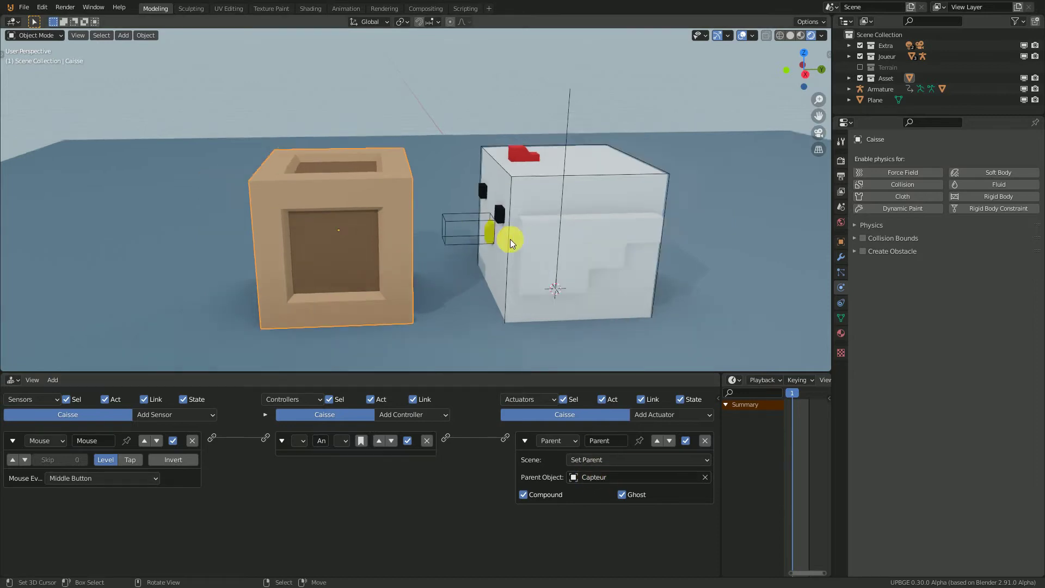
middle_drag(511, 240, 457, 254)
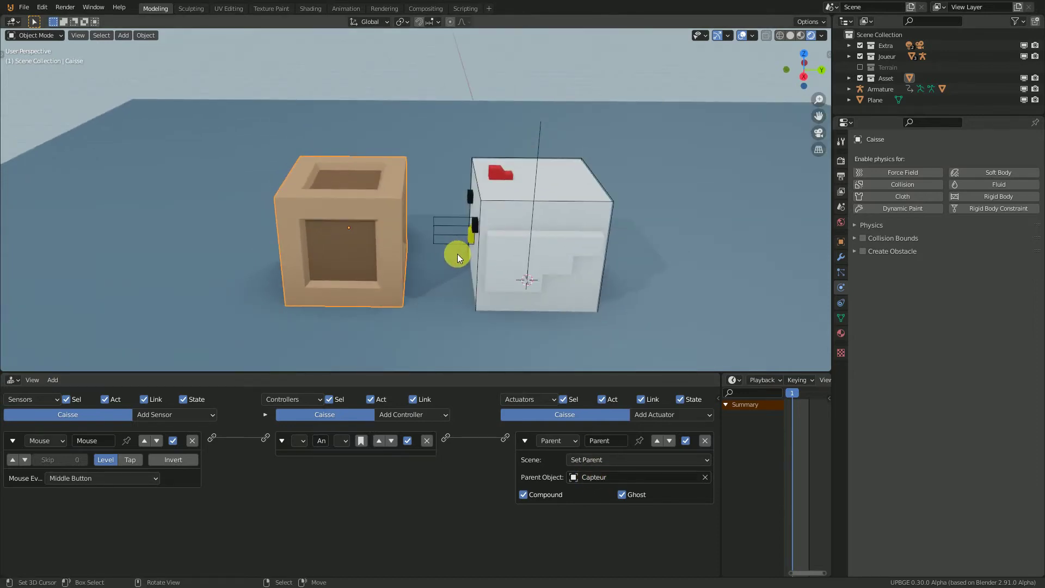
key(p)
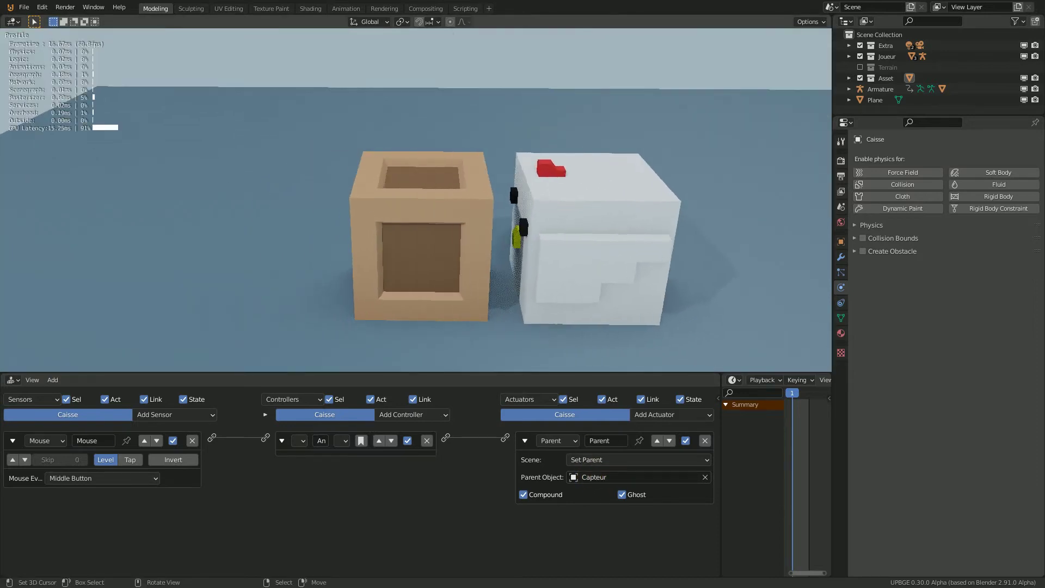
key(d)
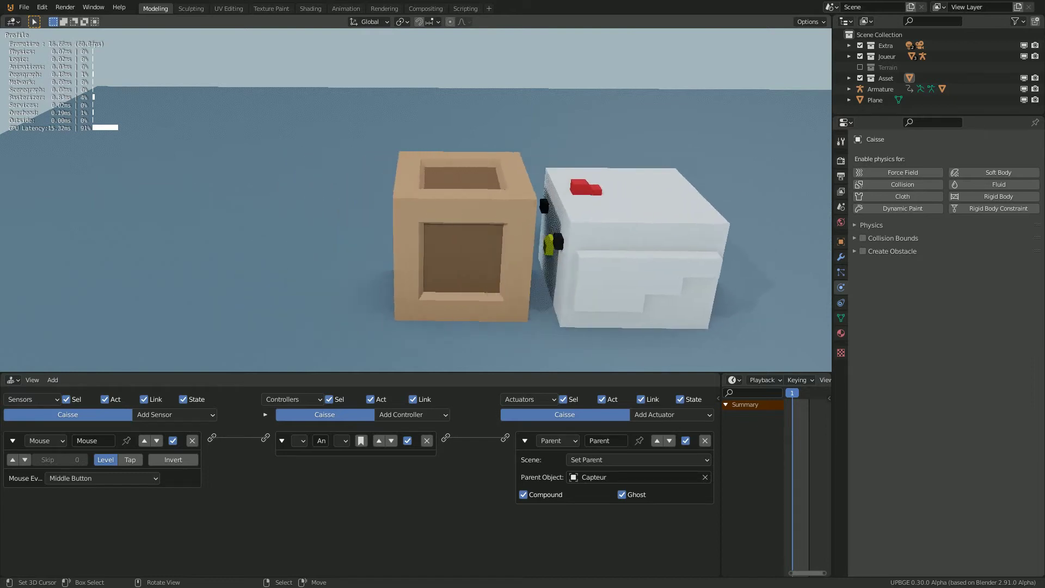
key(a)
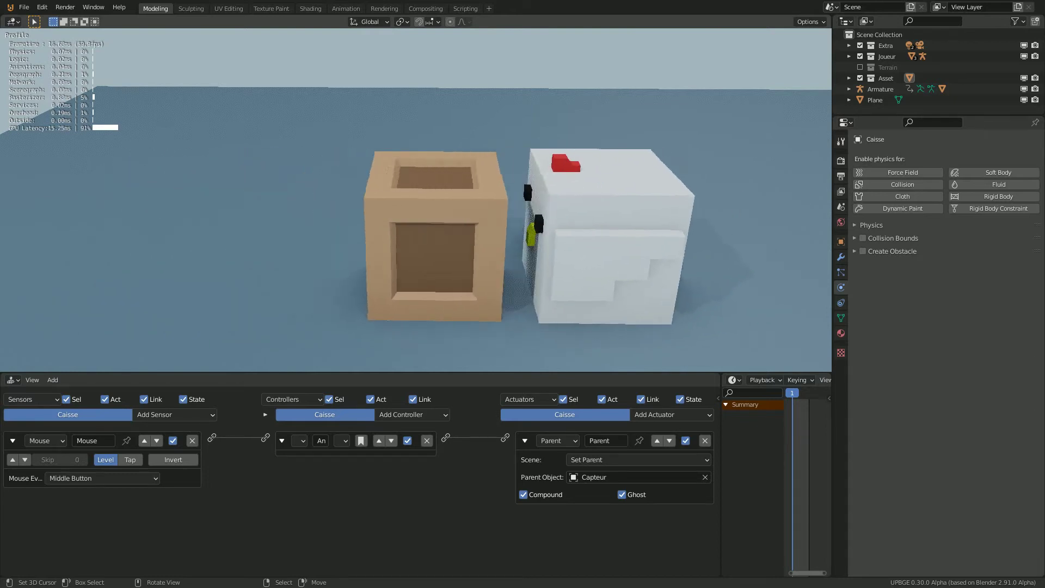
key(d)
key(a)
key(d)
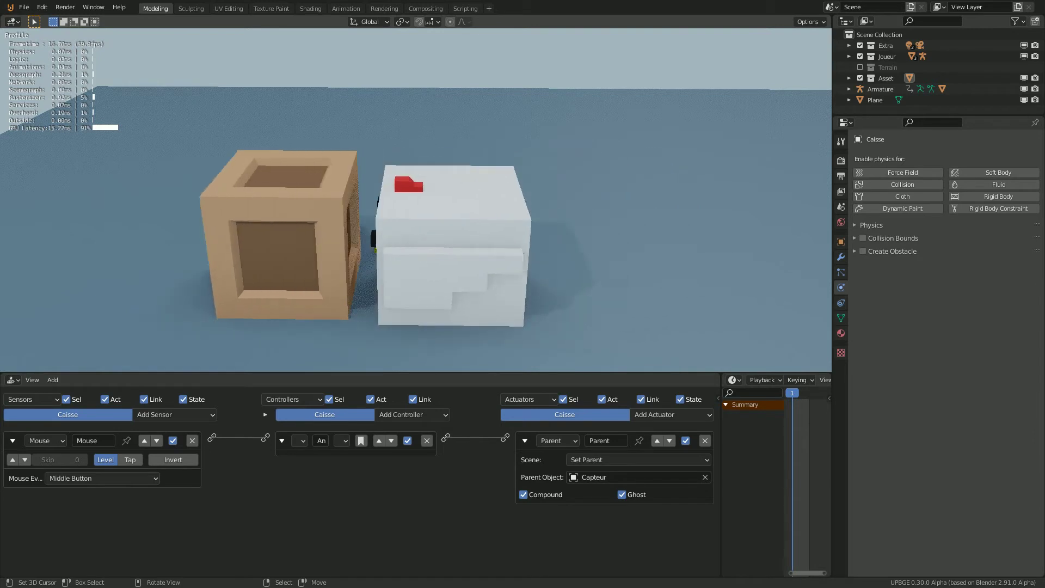
key(a)
key(d)
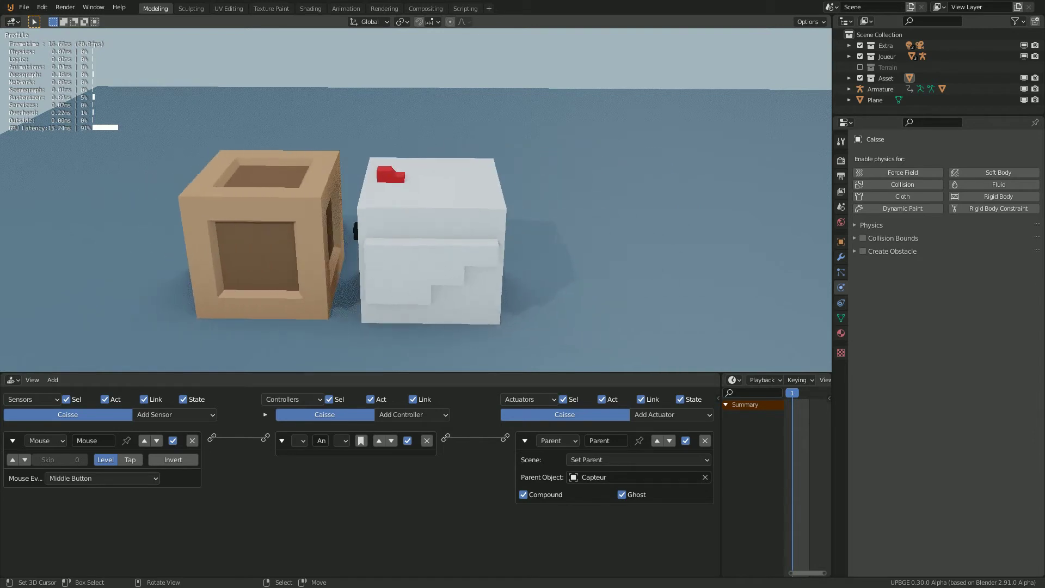
key(Escape)
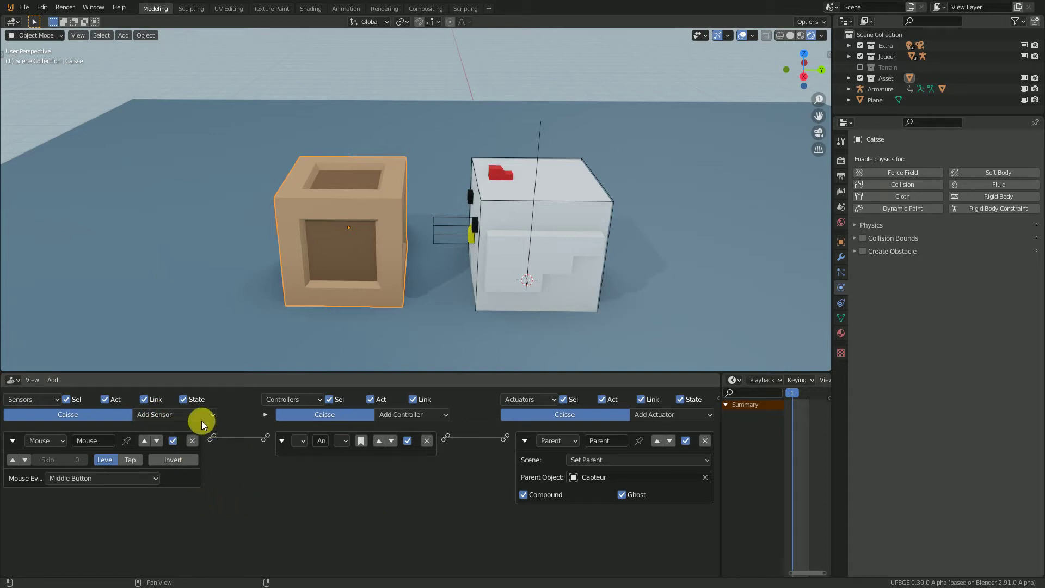
- Add a Collision sensor to the crate and wire it into the And controller
click(185, 415)
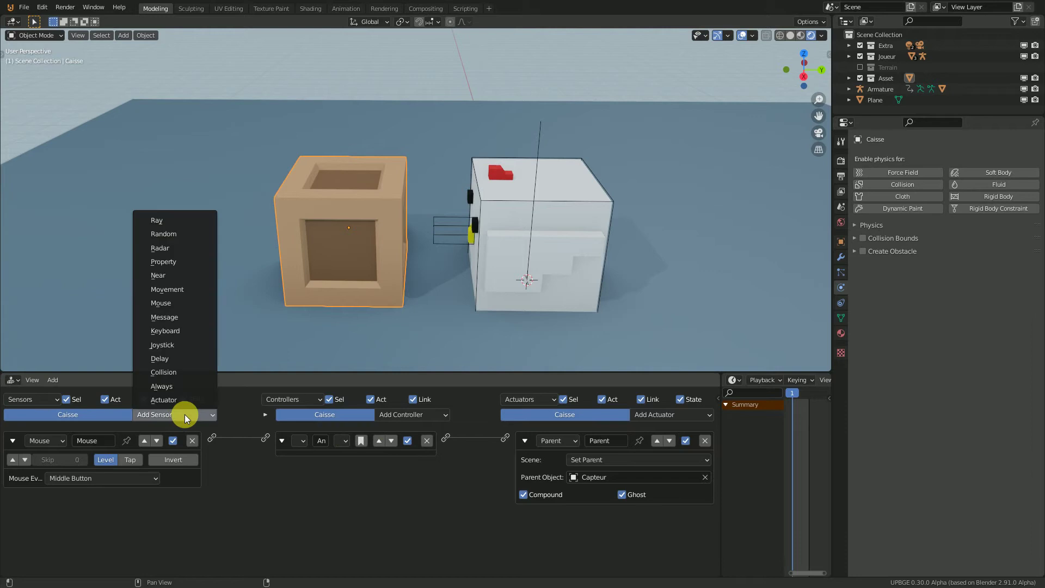
click(165, 373)
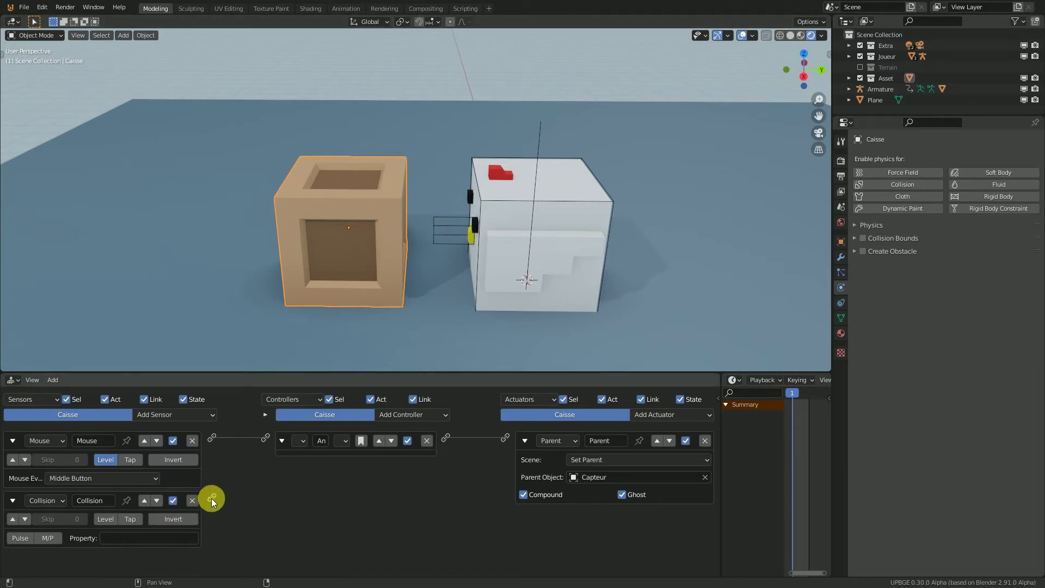
drag(212, 497, 267, 437)
click(174, 502)
- Set the Collision sensor's property filter to CA
scroll(394, 180, up, 2)
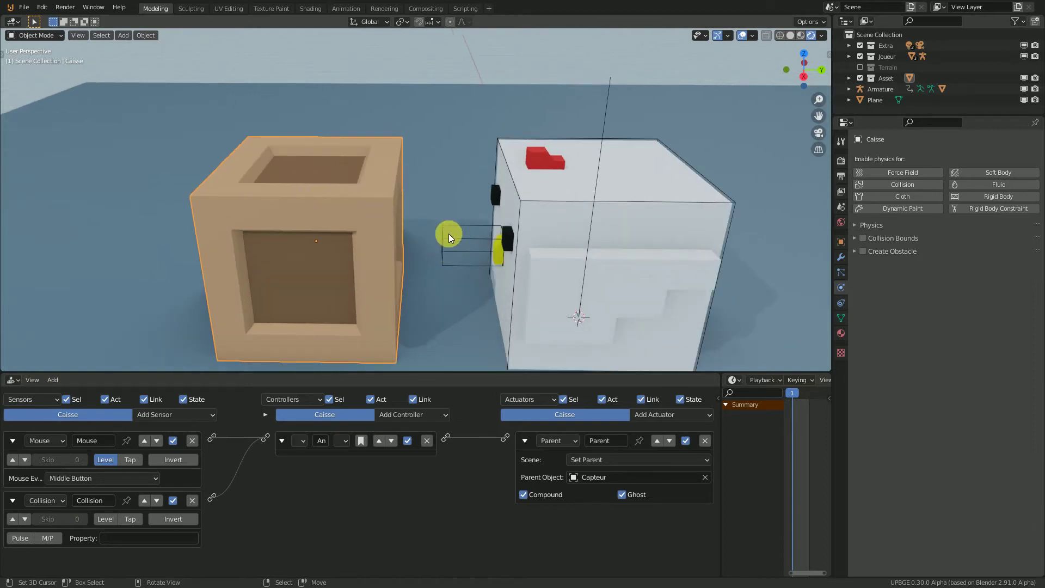
click(132, 543)
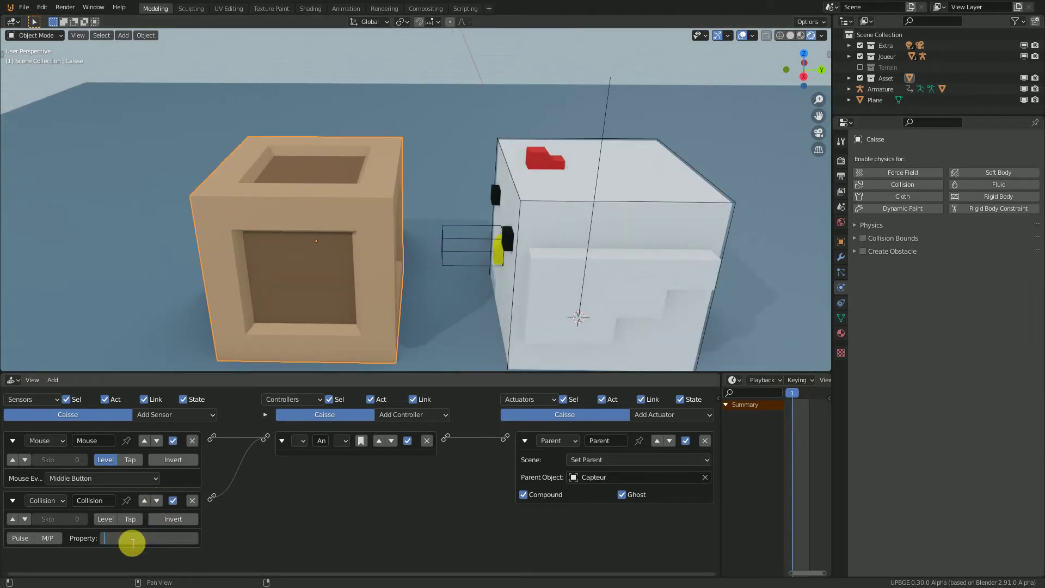
text(CA)
key(Return)
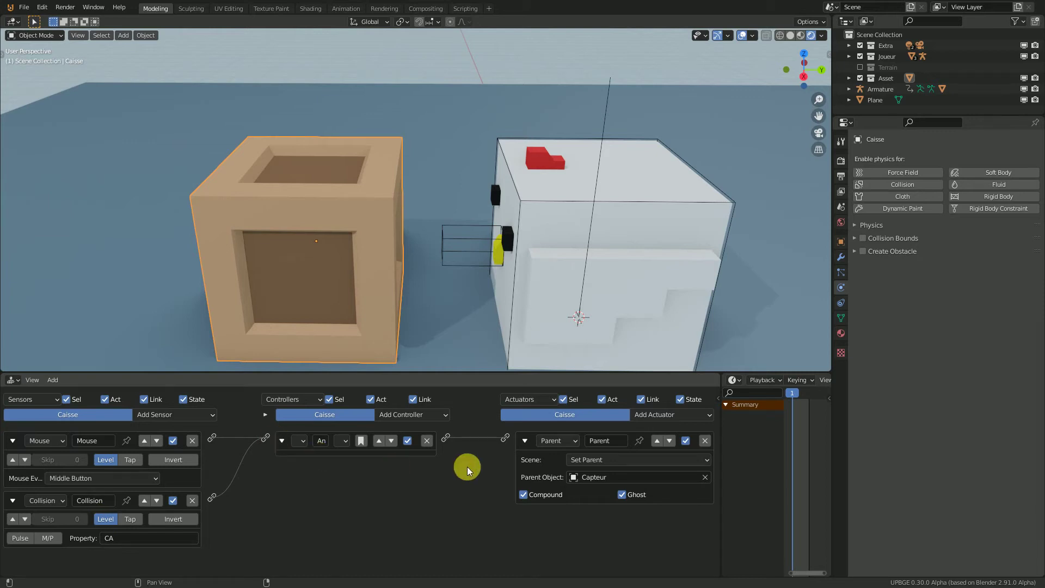
scroll(391, 220, down, 4)
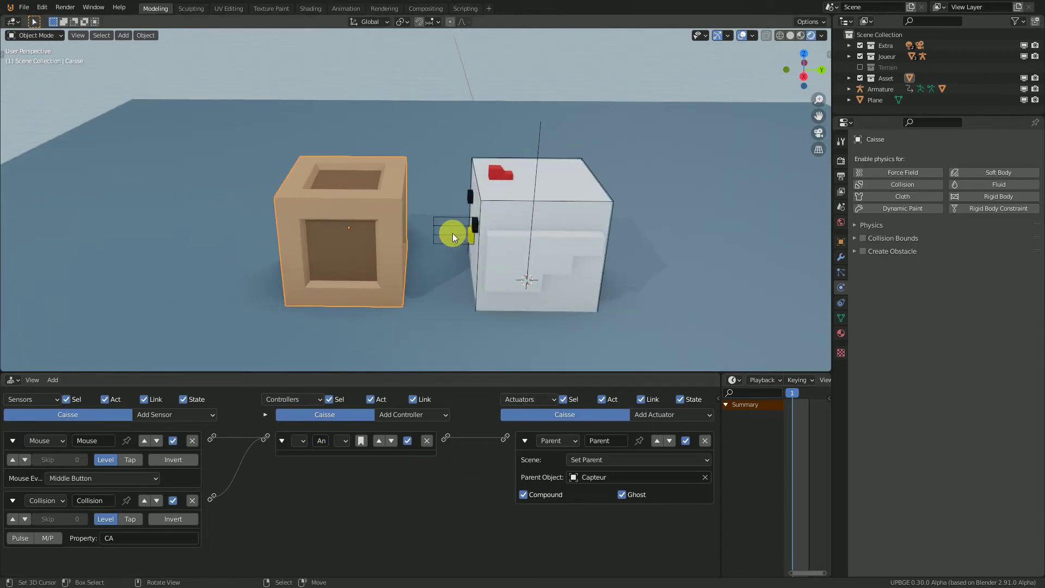
mouse_move(481, 239)
middle_down()
mouse_move(482, 279)
mouse_move(508, 264)
middle_up()
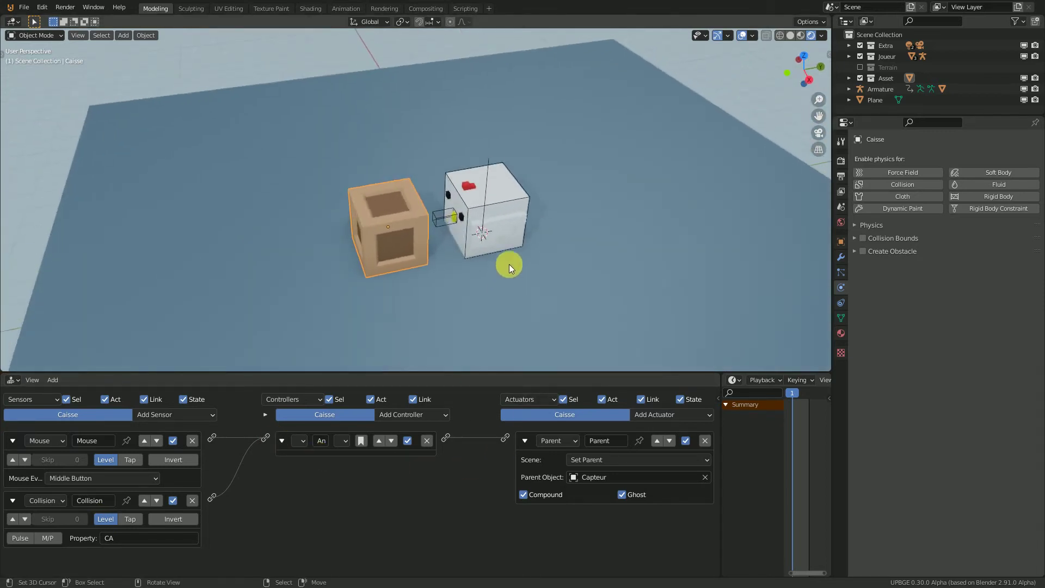
key(p)
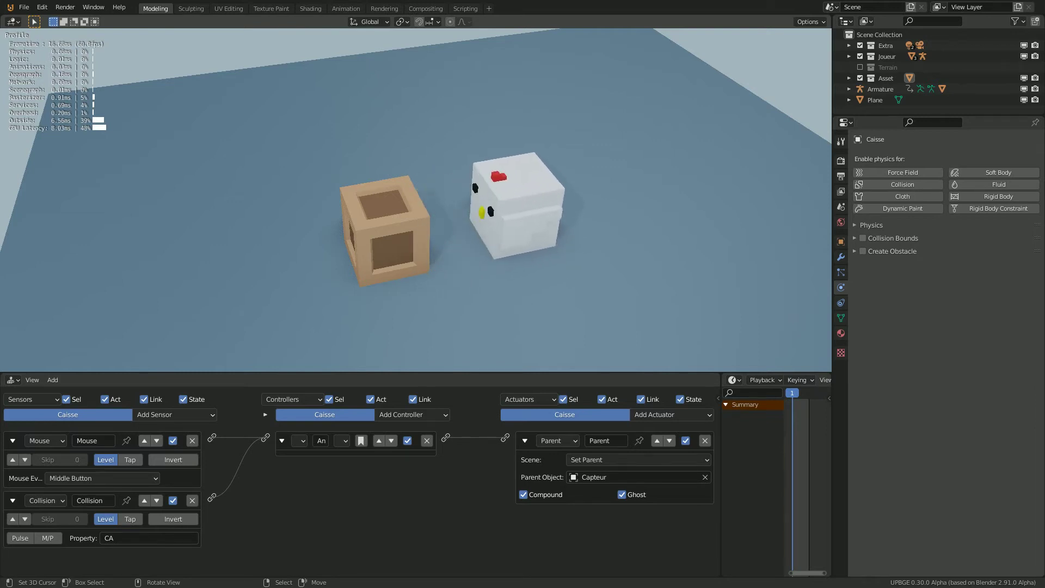
key(Escape)
scroll(490, 261, up, 3)
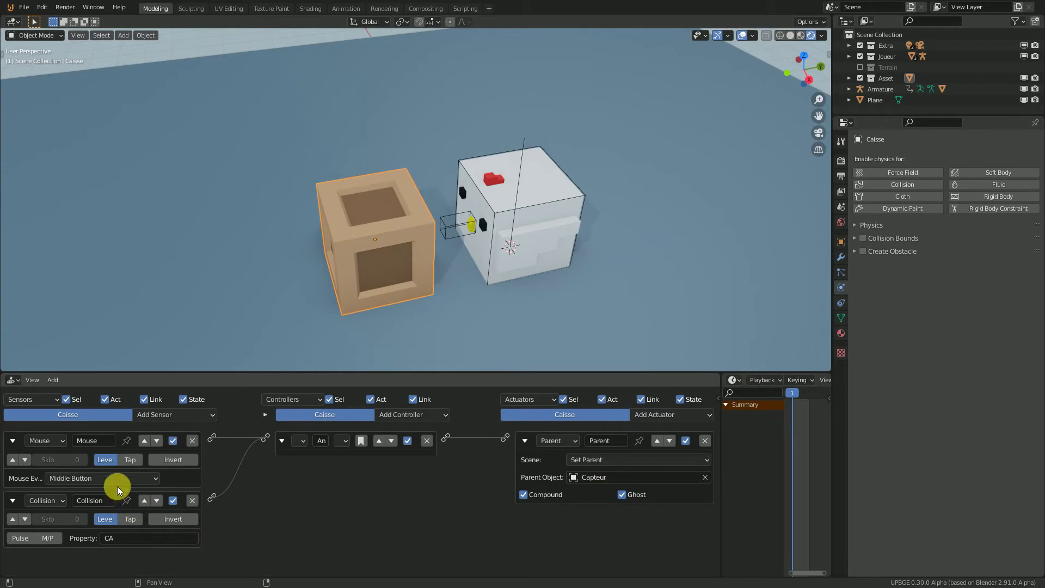
- Set the crate's Physics Type to Rigid Body
middle_drag(648, 233, 487, 215)
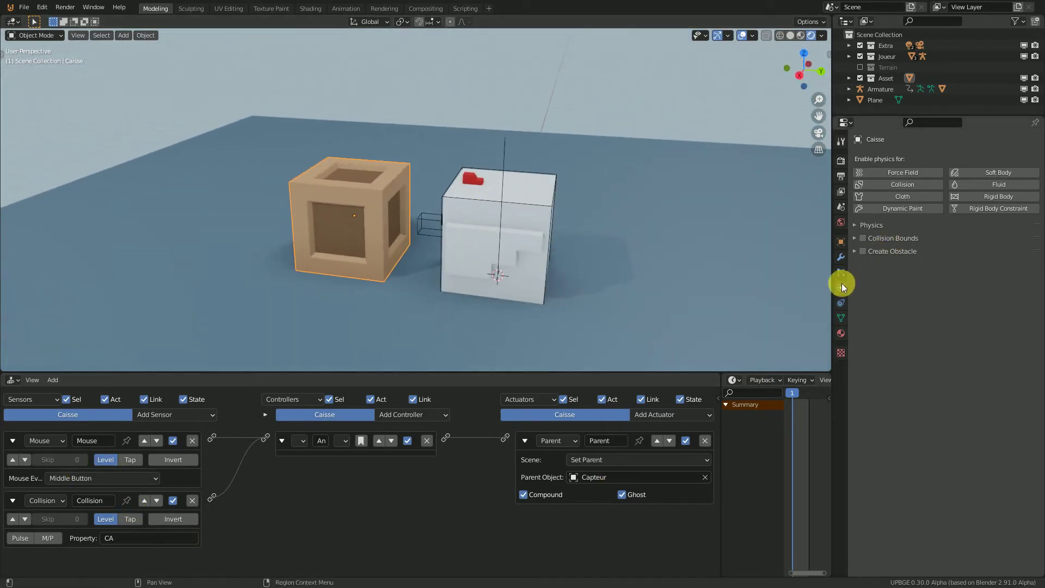
click(860, 225)
middle_drag(544, 229, 406, 220)
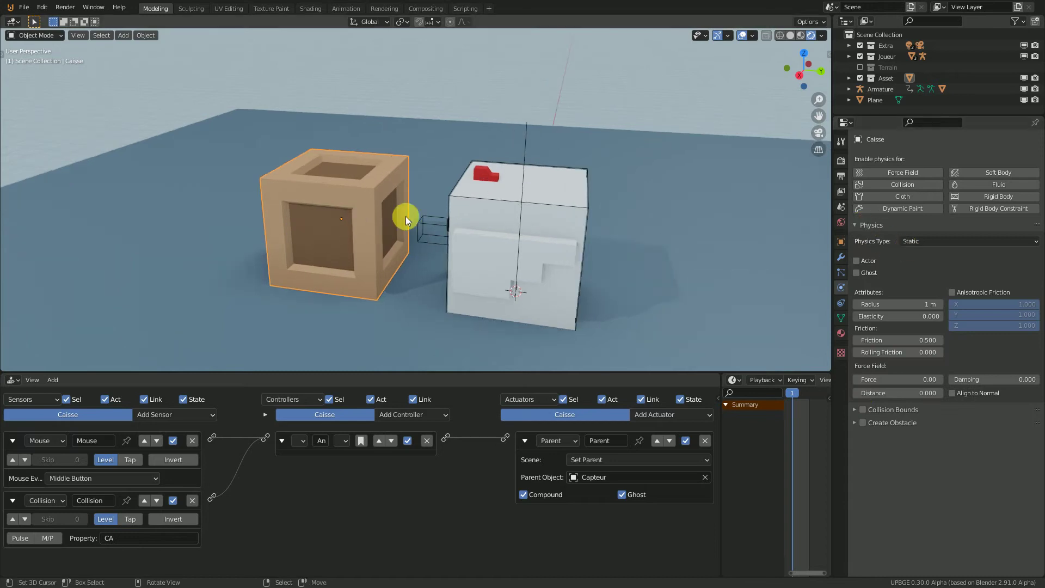
click(912, 240)
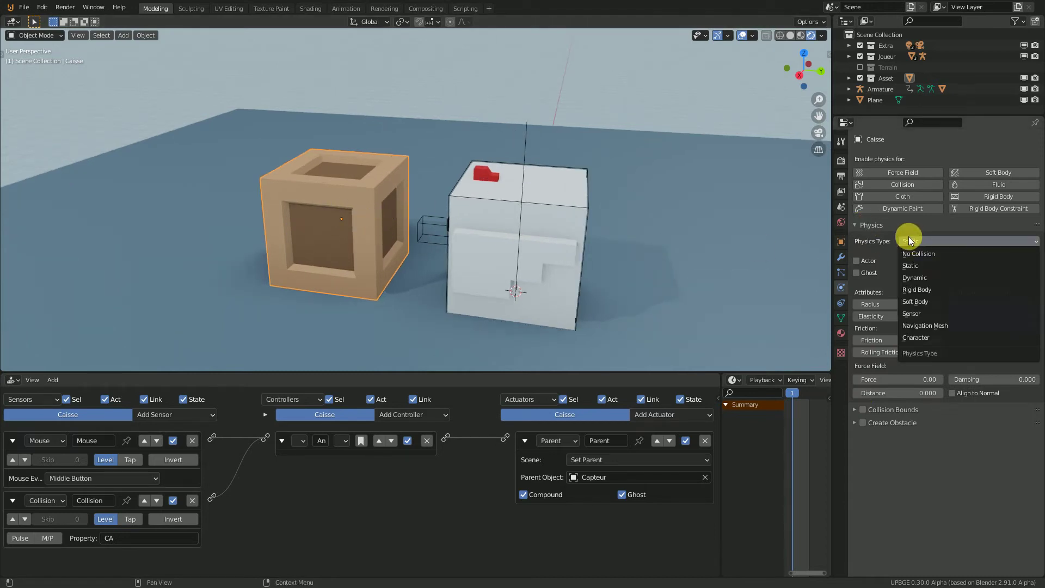
click(933, 287)
- Enable Box Collision Bounds on the crate, with a 0.04 m margin
click(859, 224)
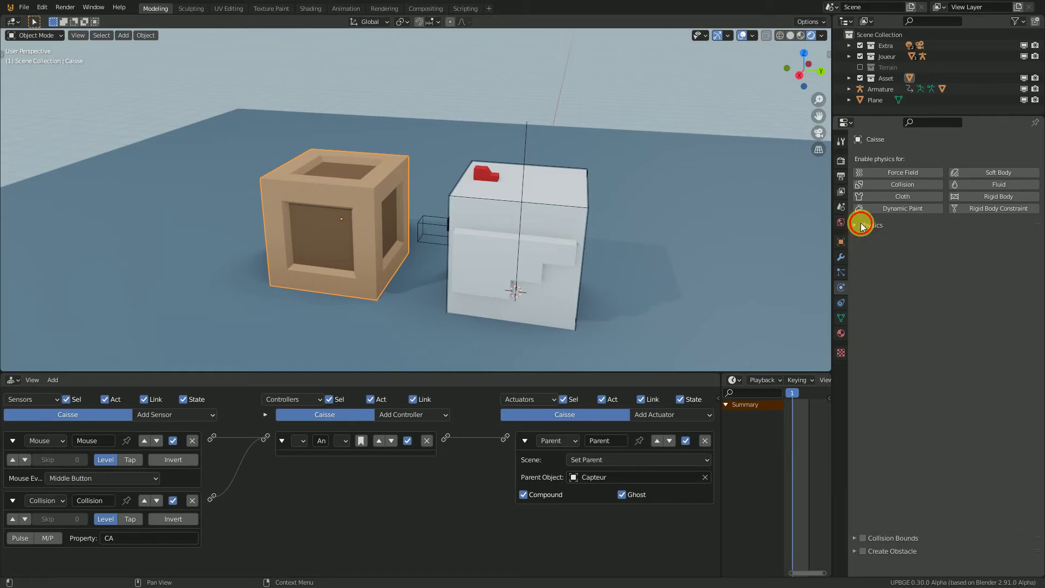
click(854, 239)
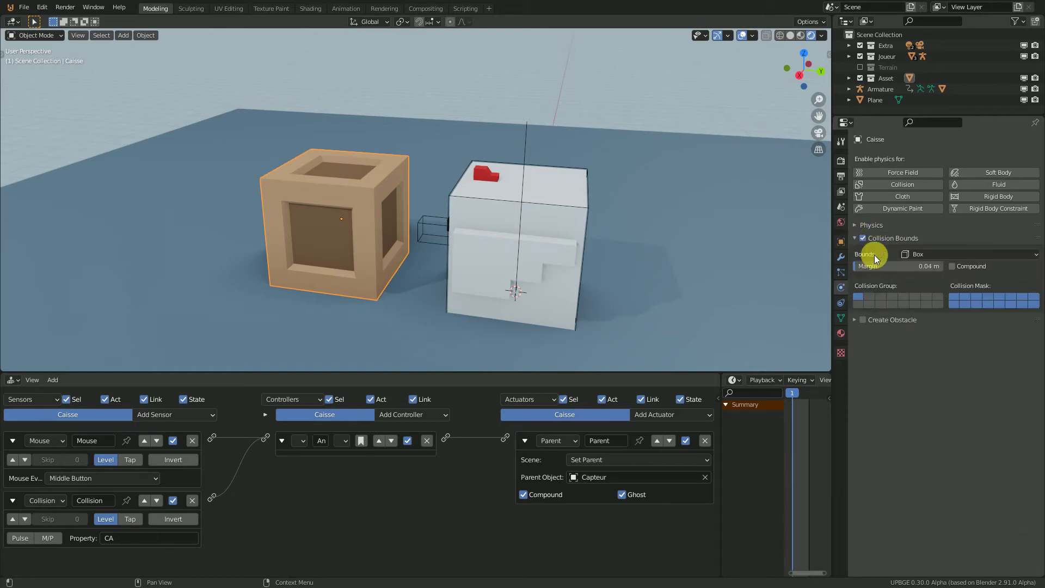
click(862, 238)
click(858, 240)
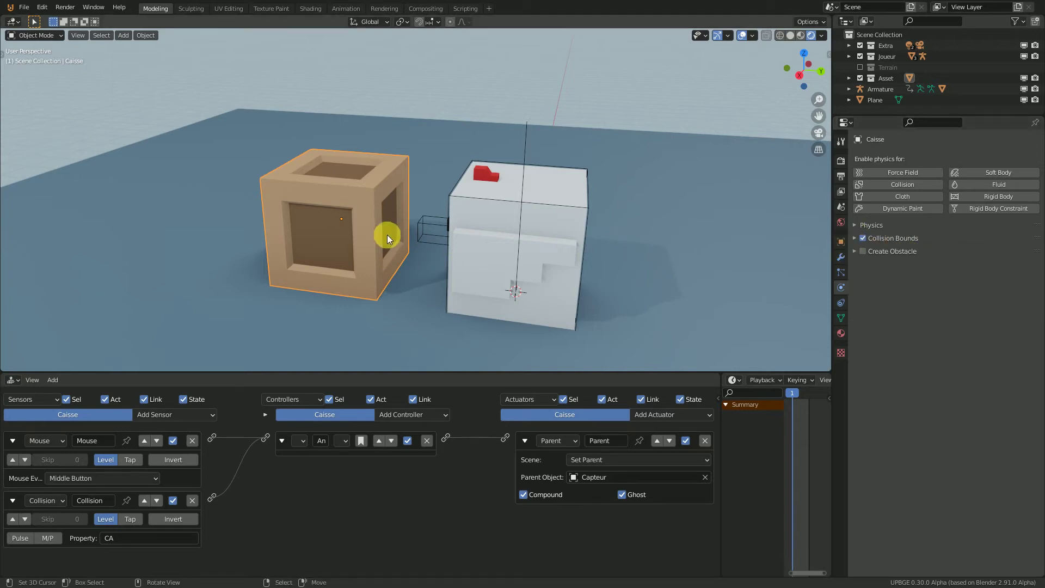
middle_drag(387, 234, 446, 266)
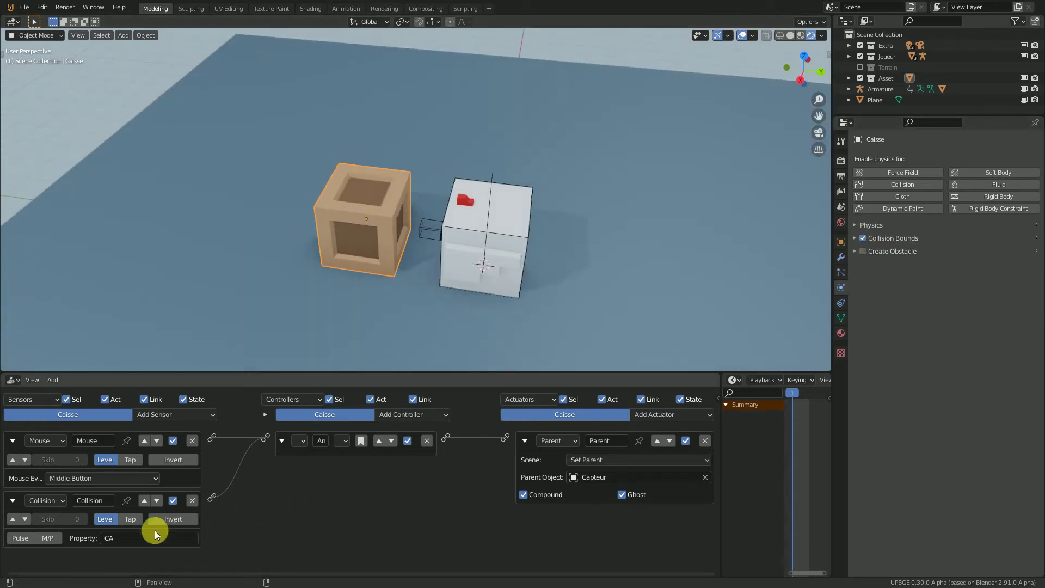
scroll(212, 487, down, 1)
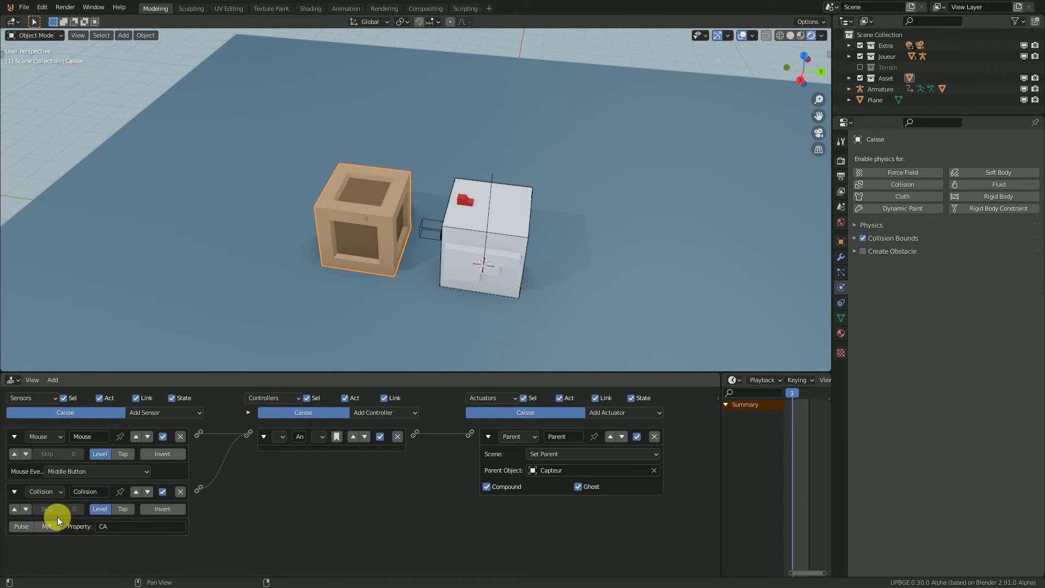
key(p)
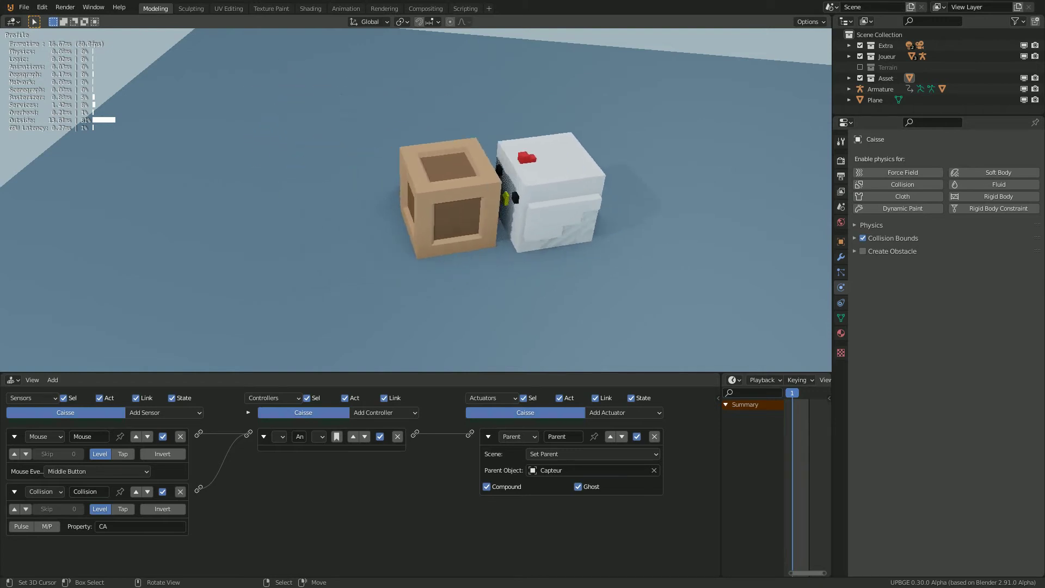
key(Escape)
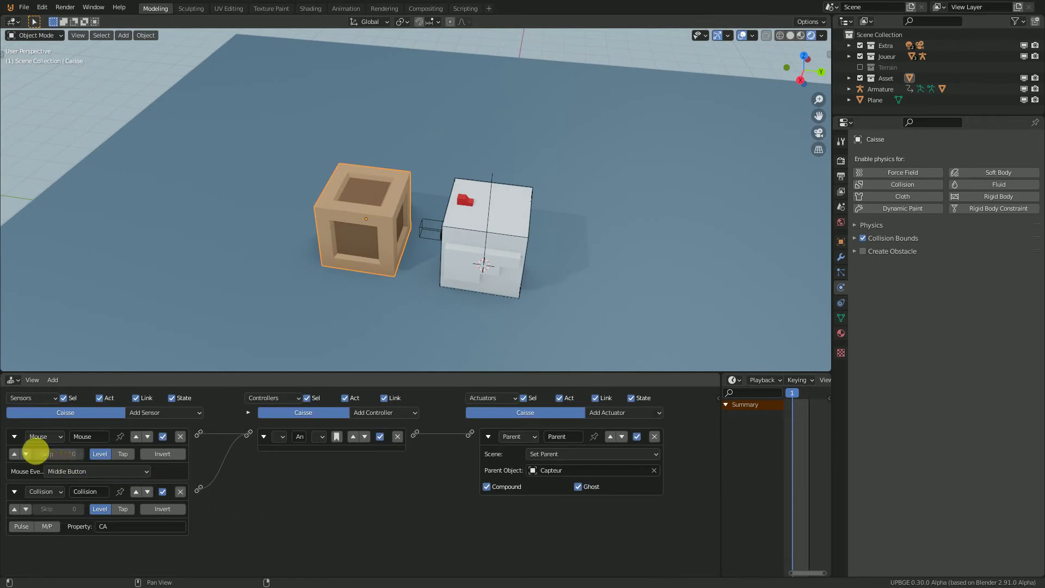
- Fold the existing sensors and add a second Mouse sensor, Mouse.001, reacting to Middle Button
click(13, 438)
click(14, 457)
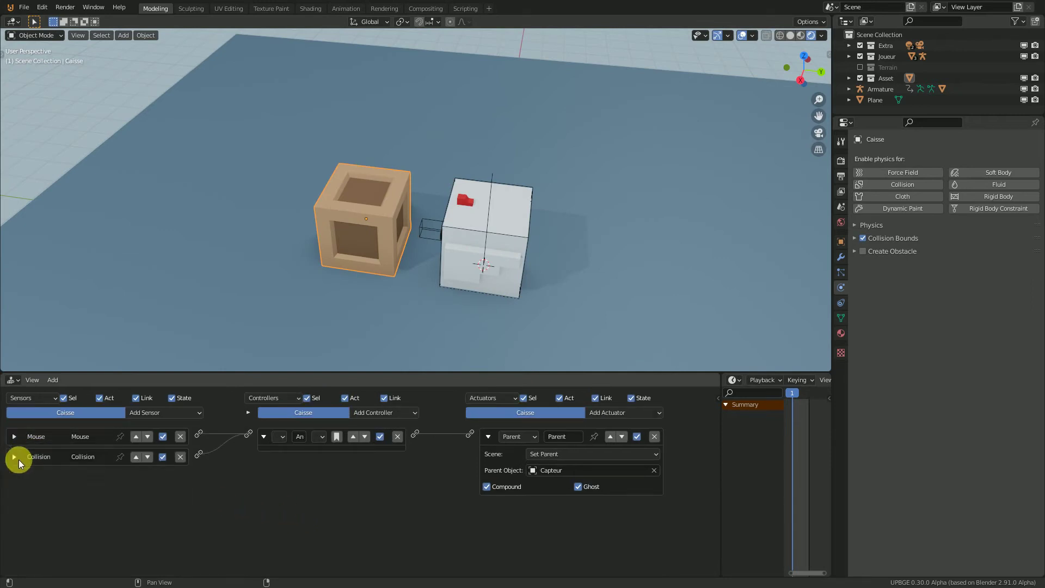
click(175, 412)
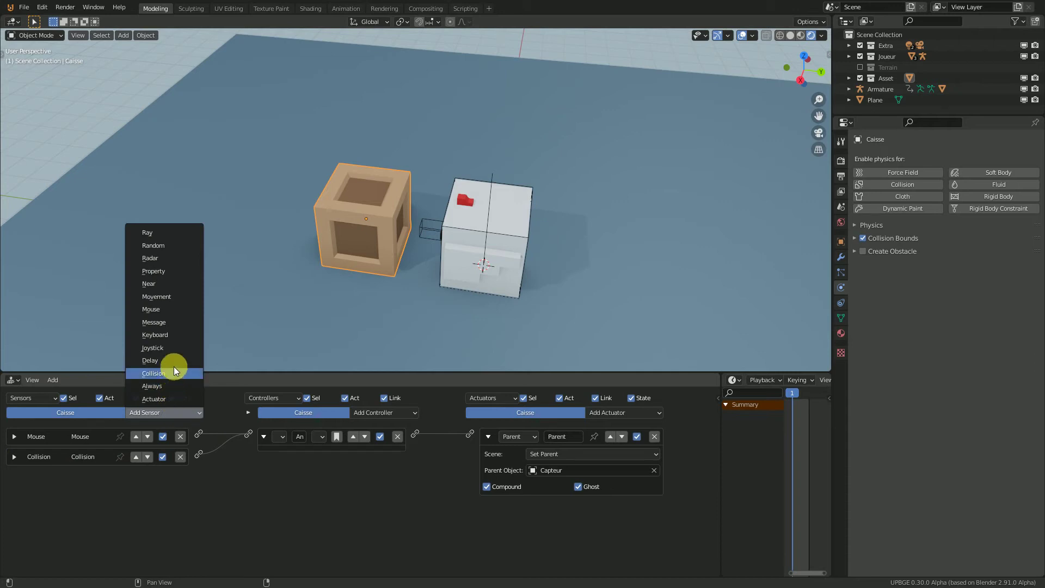
click(168, 309)
click(68, 514)
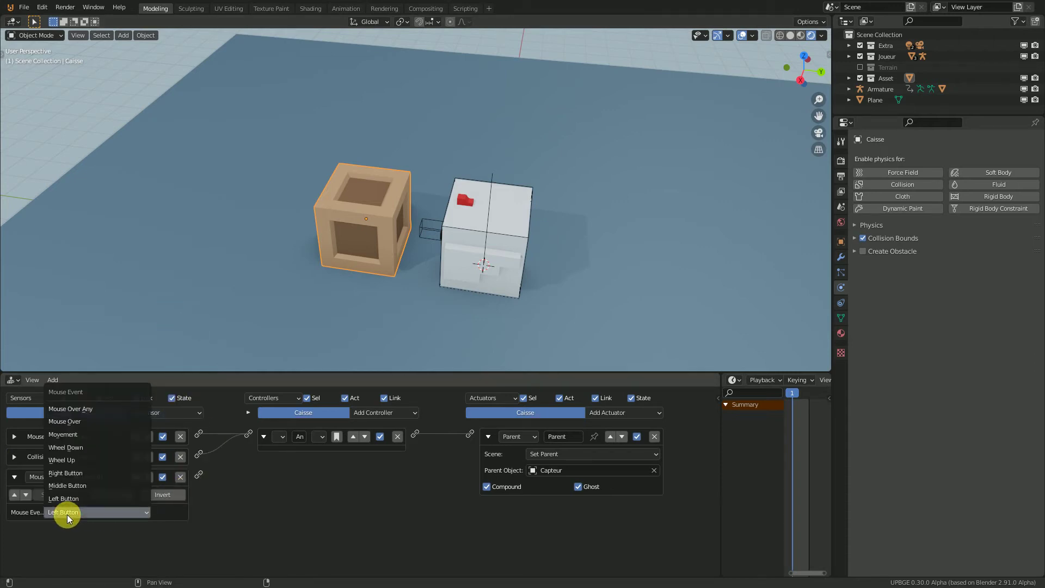
click(73, 486)
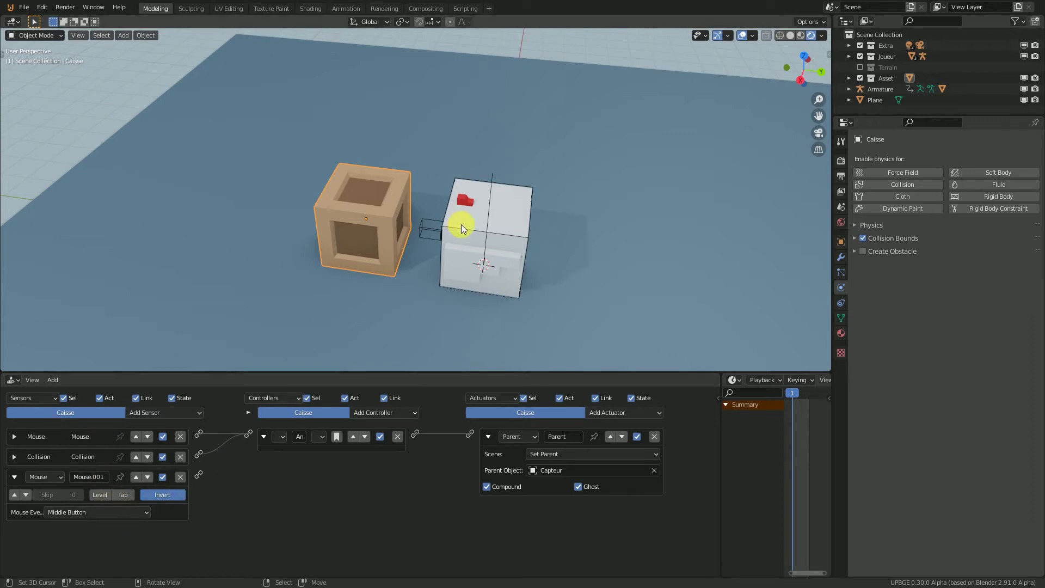
mouse_move(462, 224)
middle_down()
mouse_move(472, 227)
mouse_move(401, 202)
middle_up()
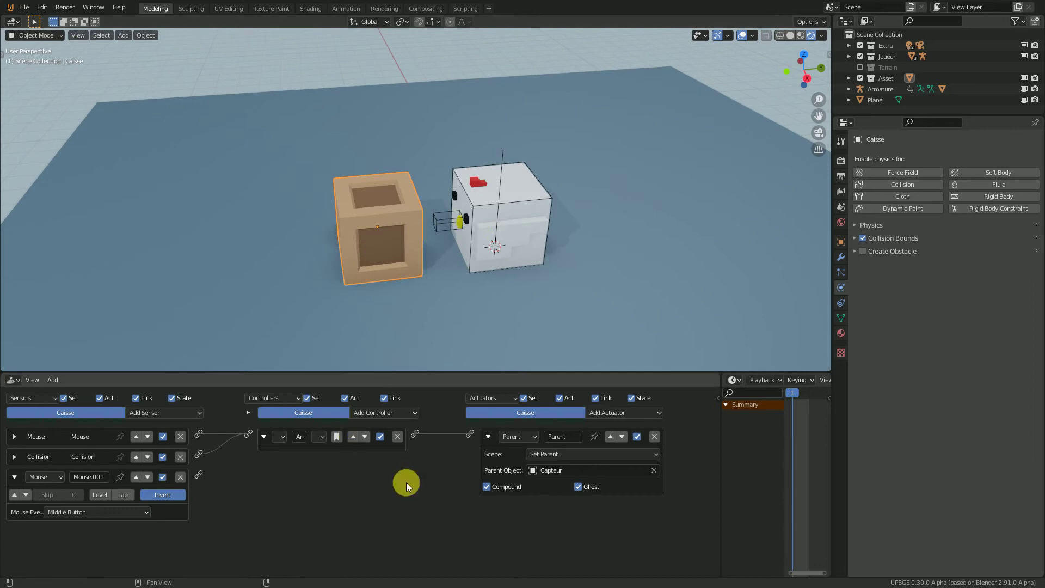
- Add Parent.001 actuator, wire Mouse.001 to it via a new And controller, set Remove Parent
click(609, 415)
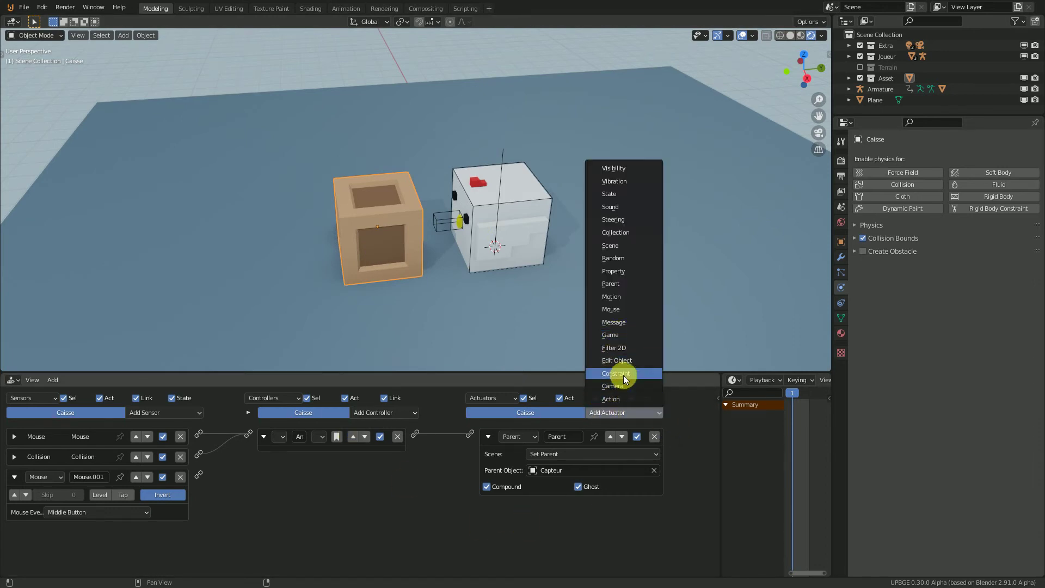
click(627, 284)
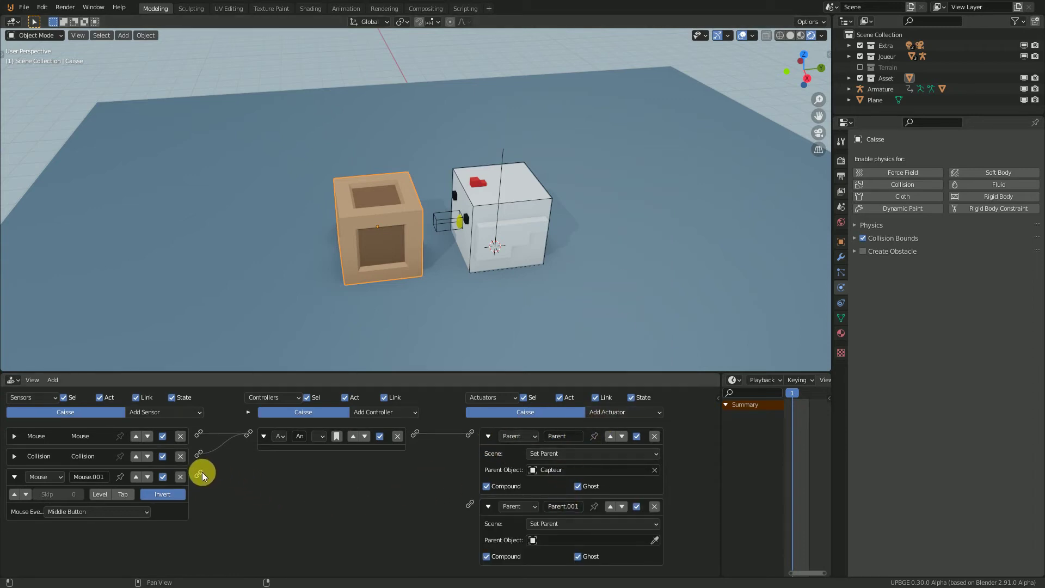
drag(199, 473, 469, 504)
click(655, 540)
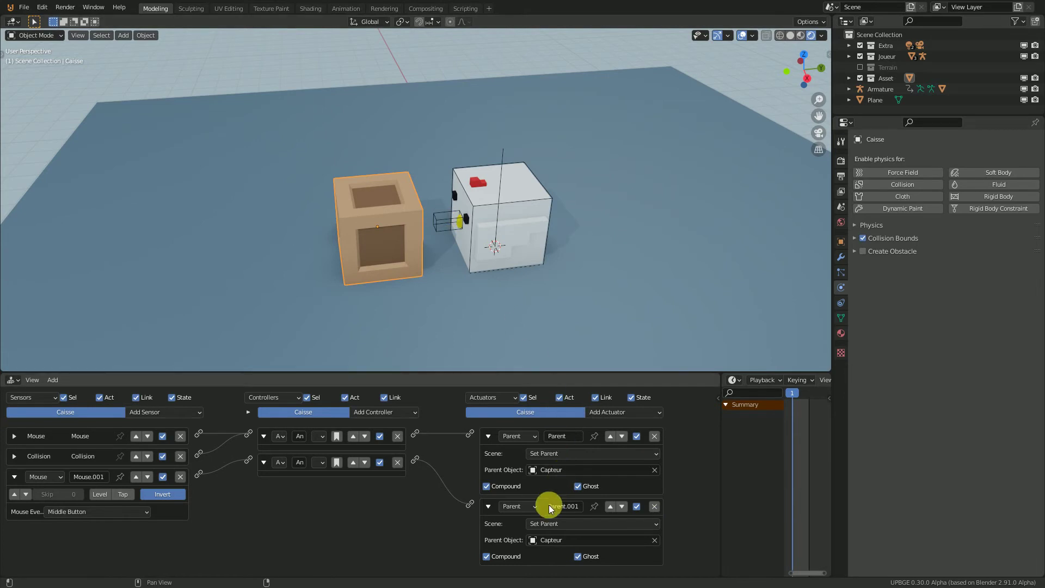
click(554, 529)
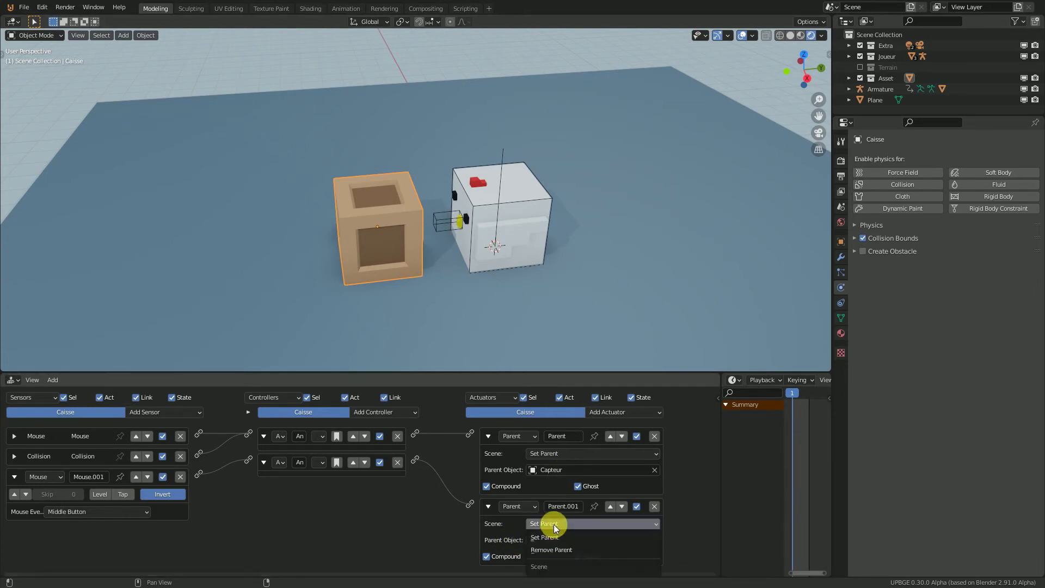
click(559, 548)
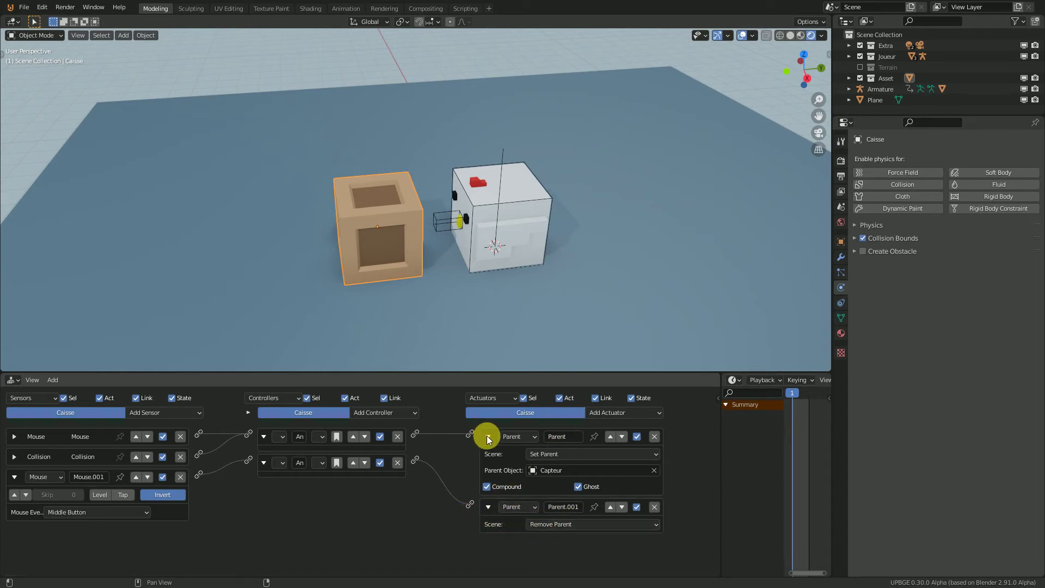
click(487, 507)
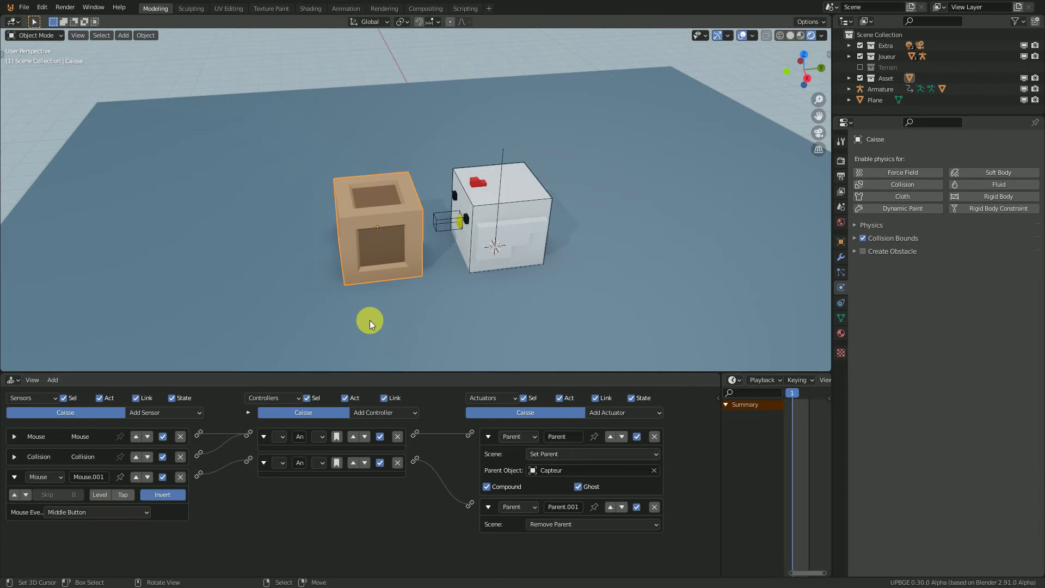
key(p)
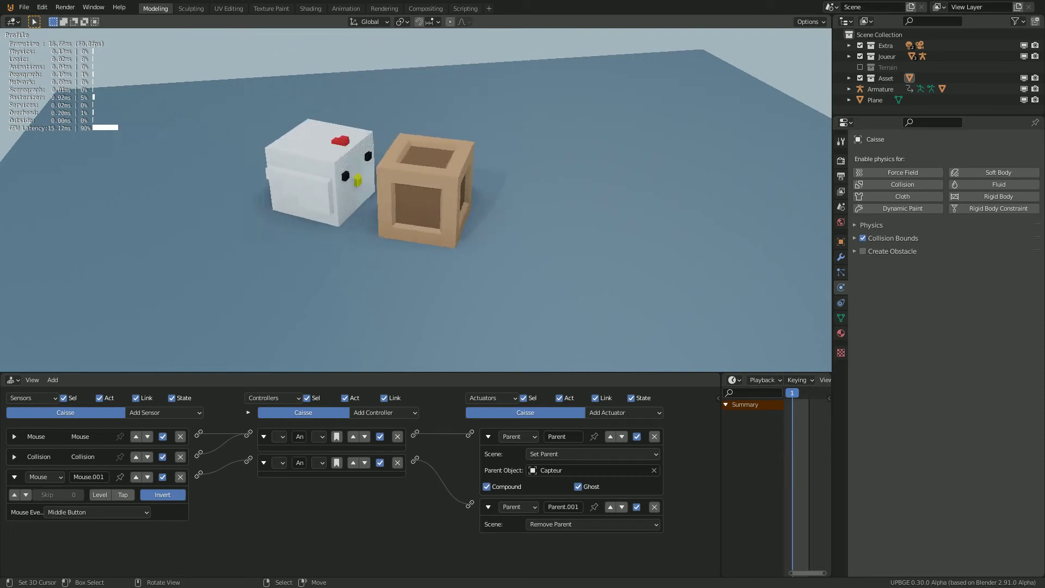
key(Escape)
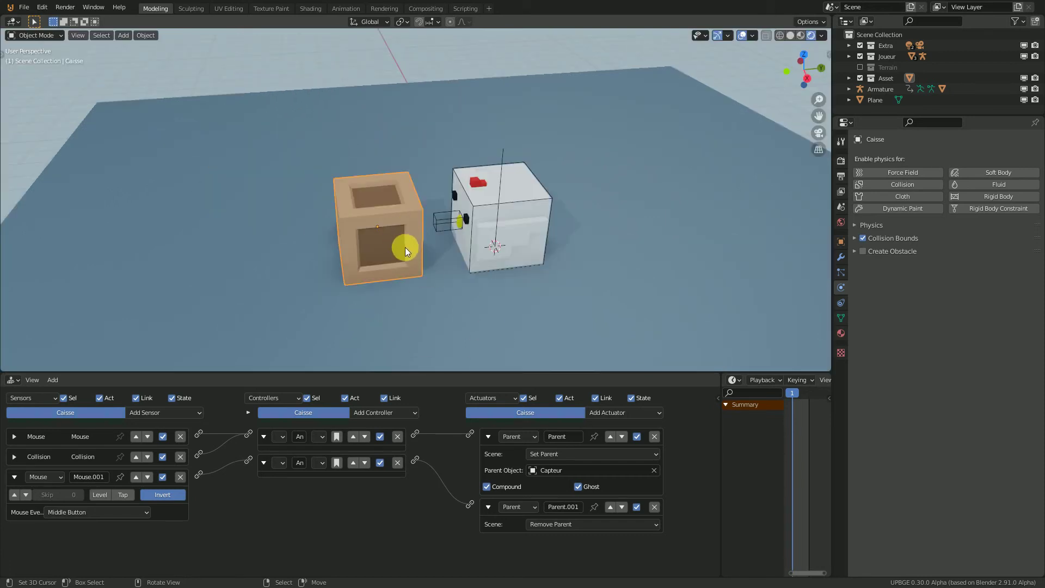
- Duplicate the crate as Caisse.001 and place it along X, left of the original
key(shift+d)
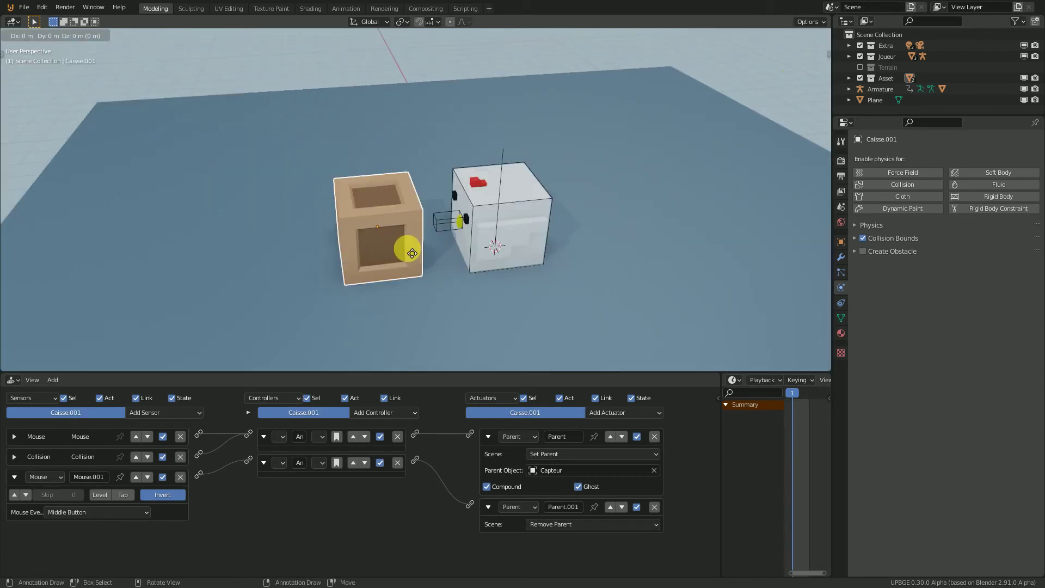
key(x)
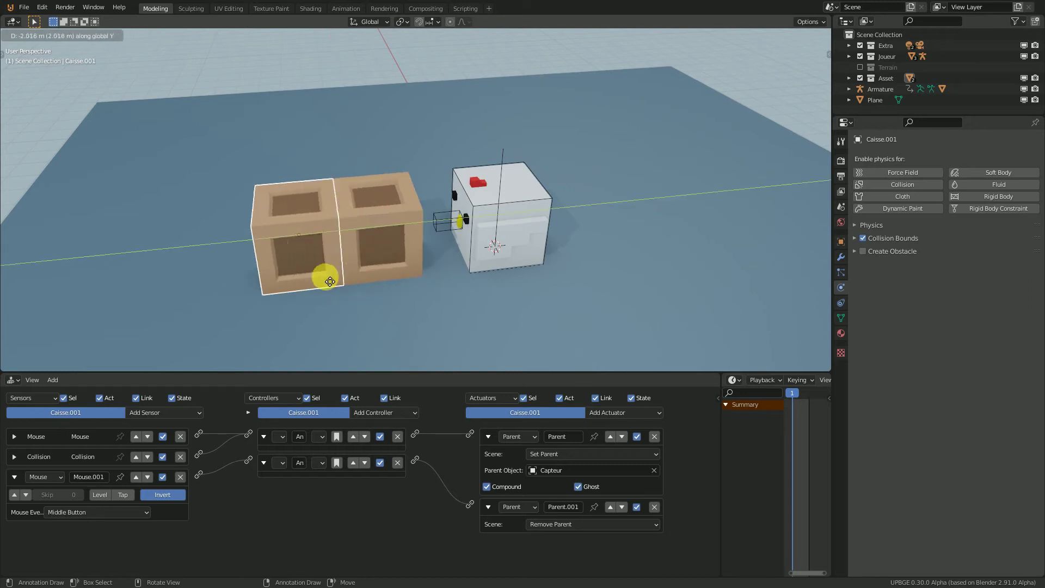
click(321, 284)
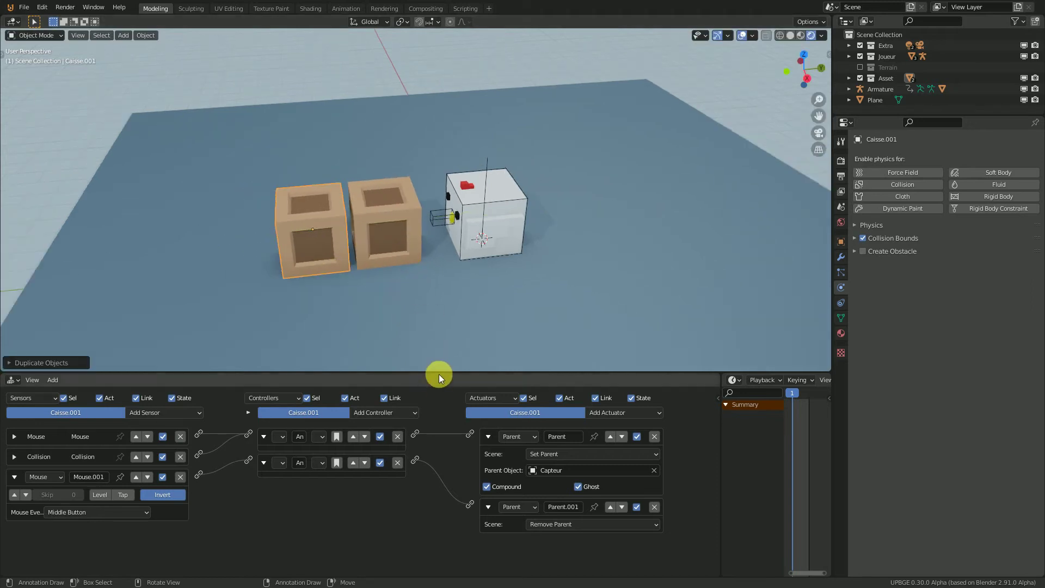
drag(438, 372, 451, 492)
middle_drag(465, 377, 539, 346)
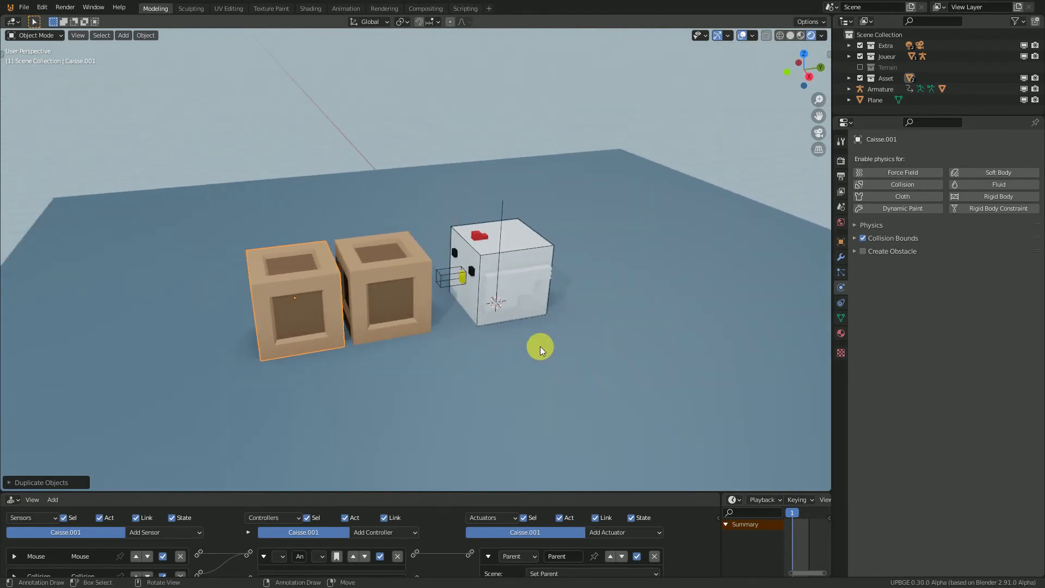
scroll(540, 346, down, 2)
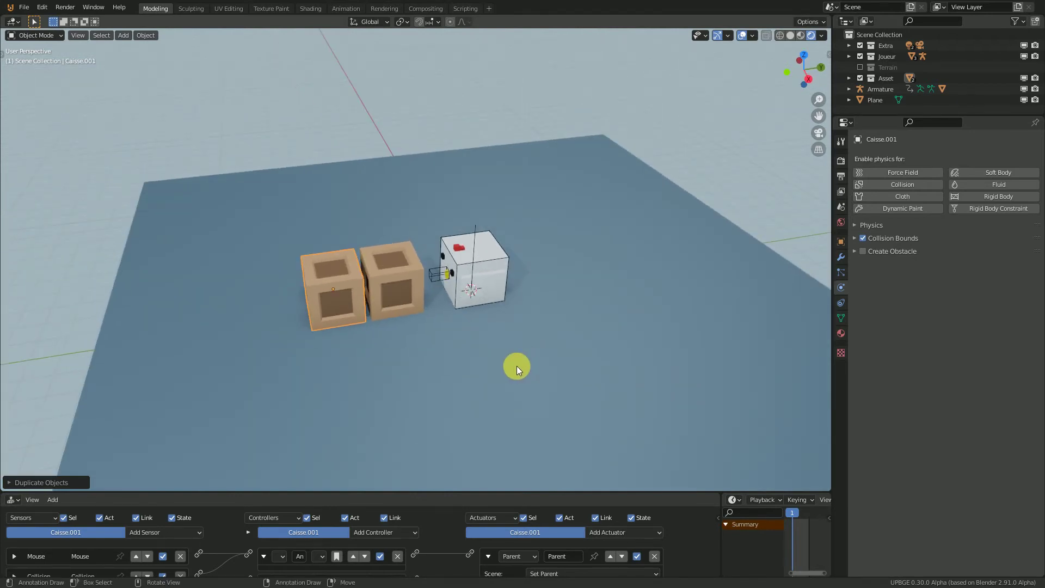
key(p)
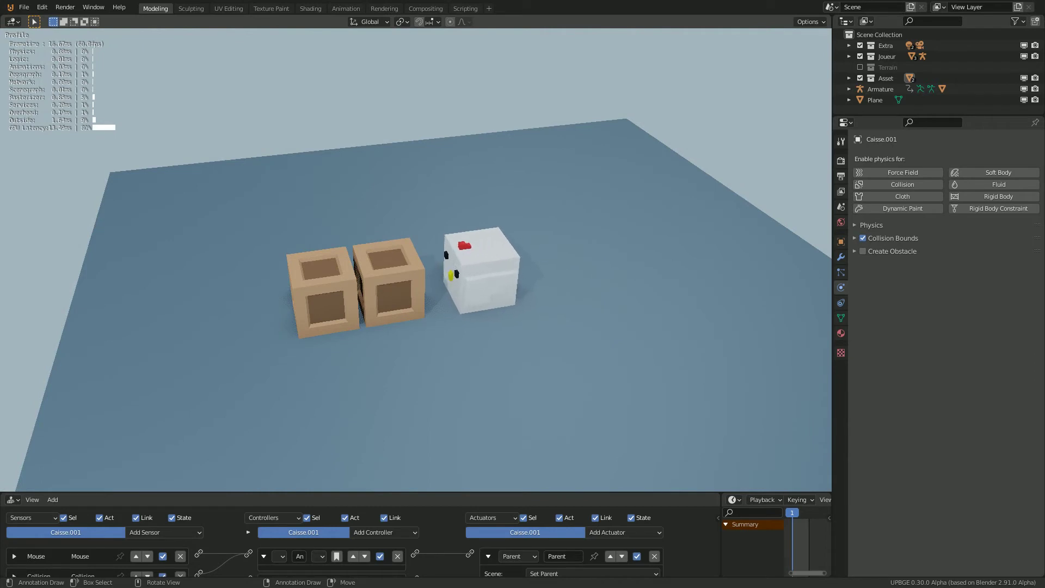
key(Left)
key(Right)
key(Left)
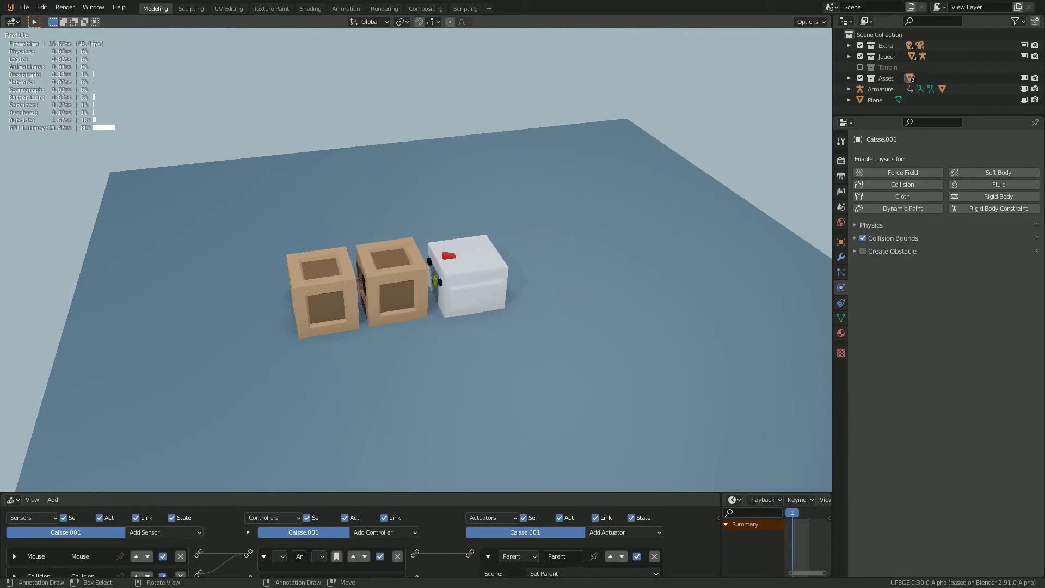
key(Right)
key(Left)
key(Up)
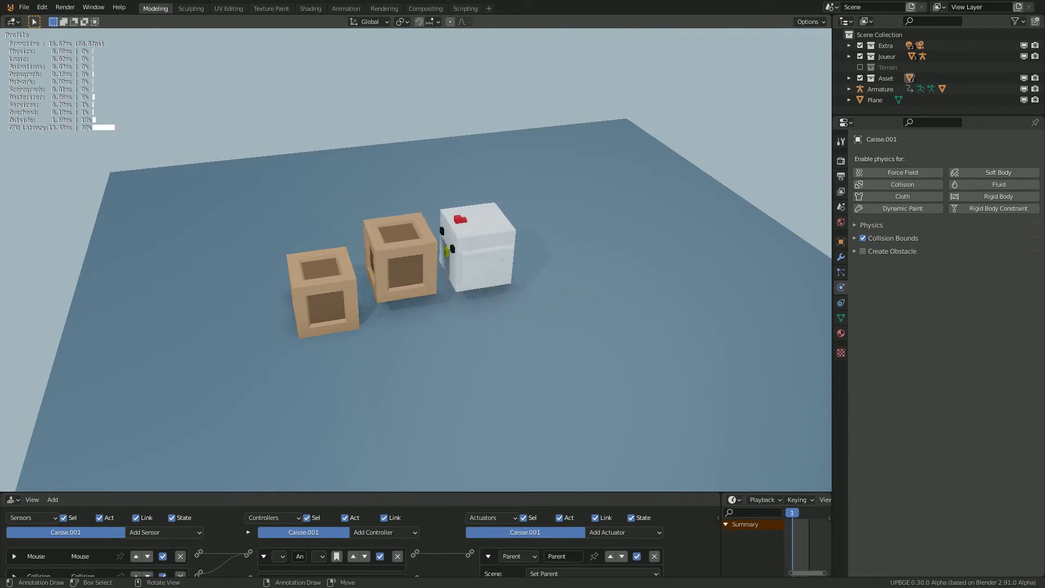
key(Left)
key(Down)
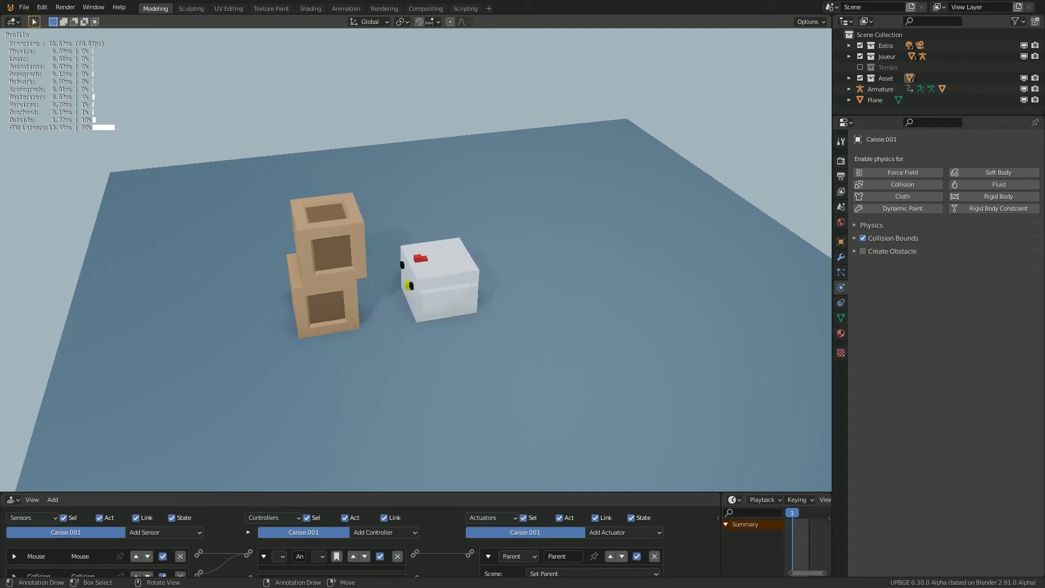
key(Left)
key(Right)
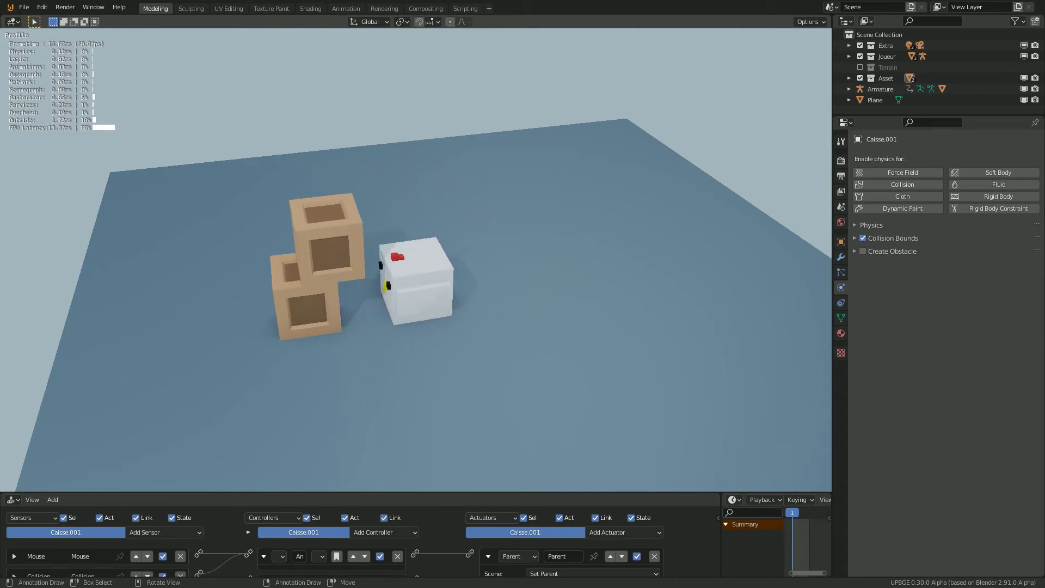
key(Left)
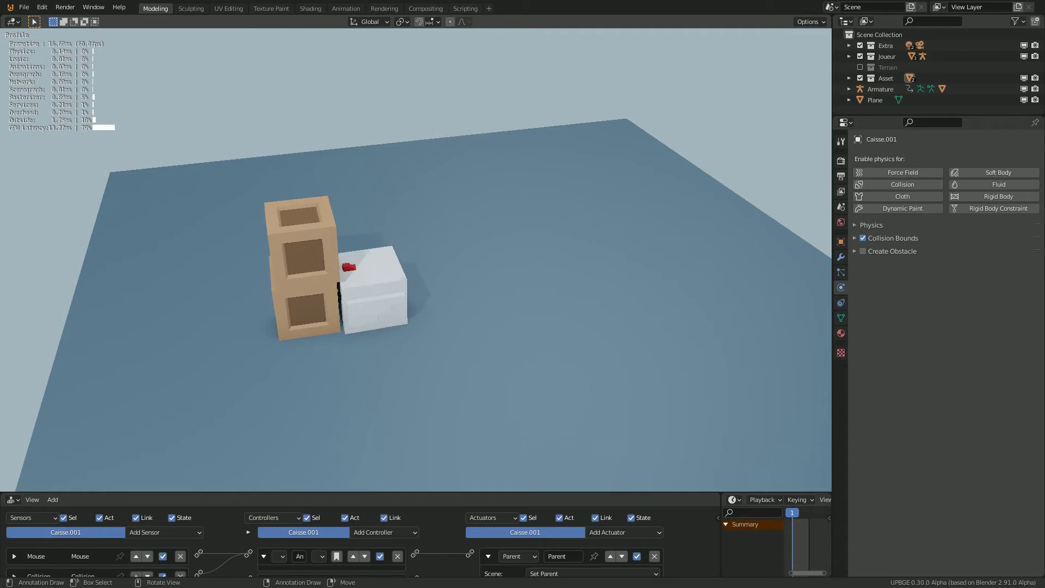
key(Right)
key(Down)
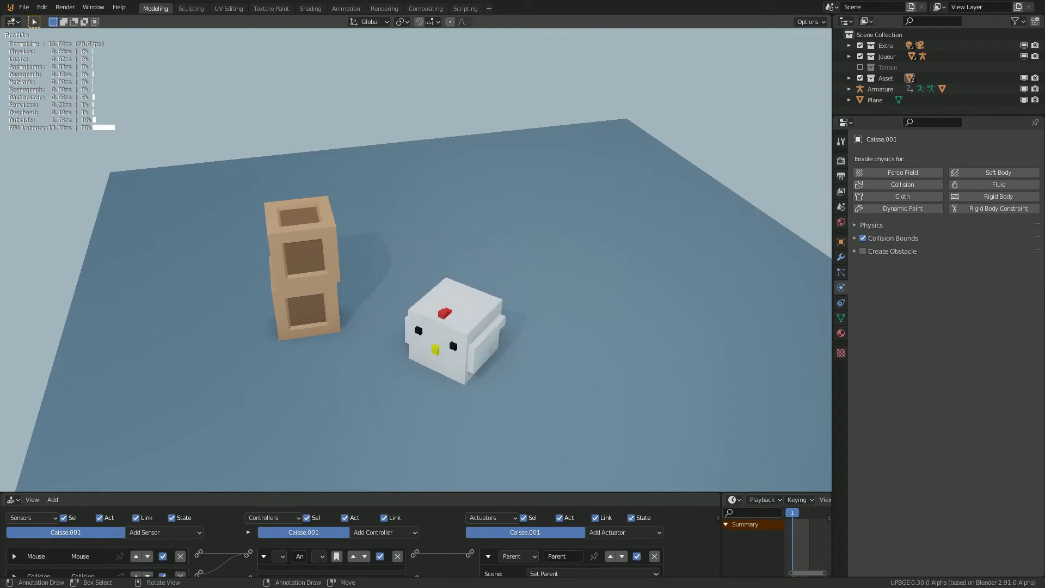
key(Left)
key(Up)
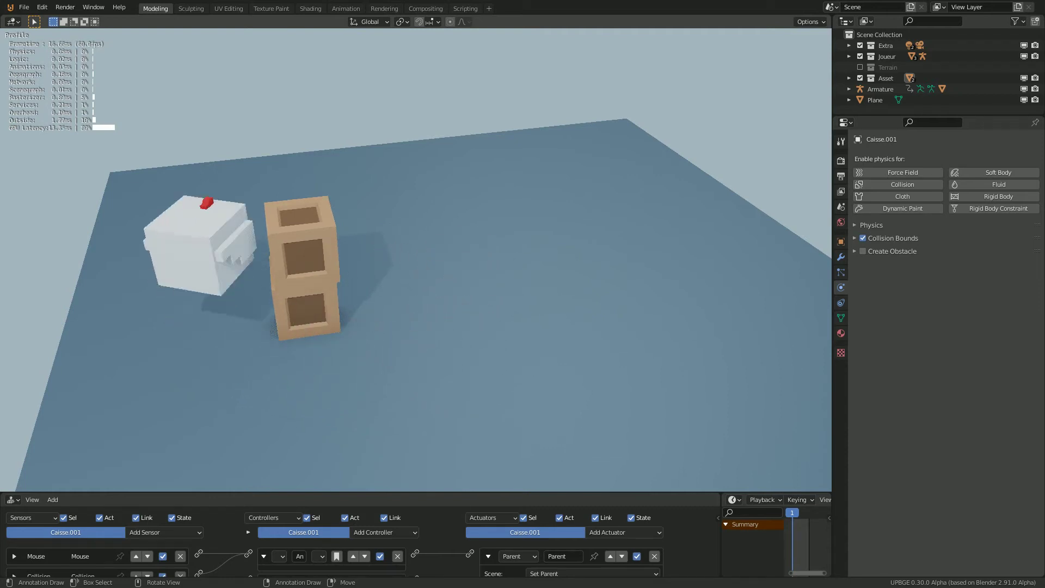
key(Up)
key(Right)
key(Down)
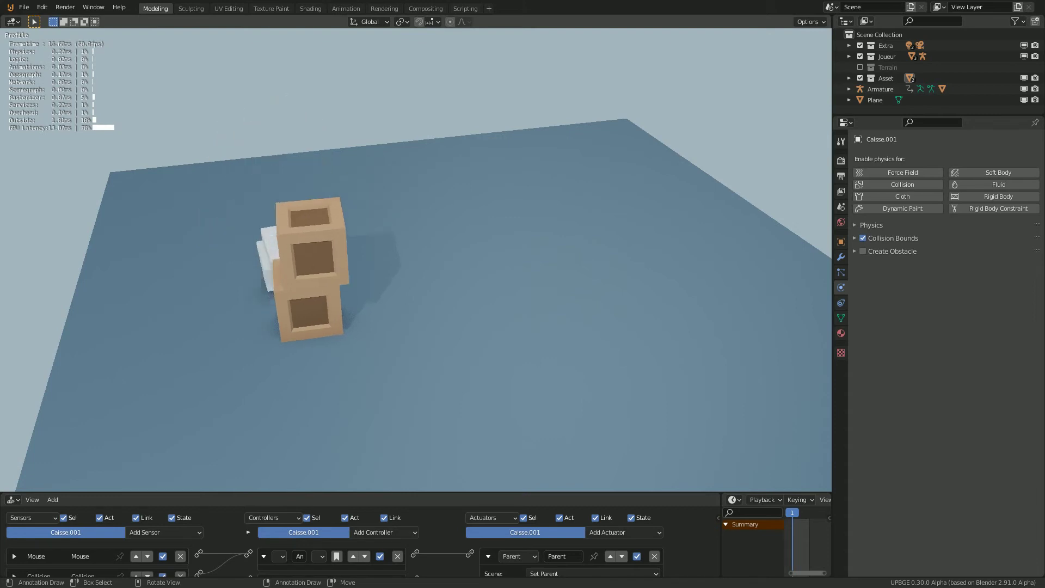
key(Down)
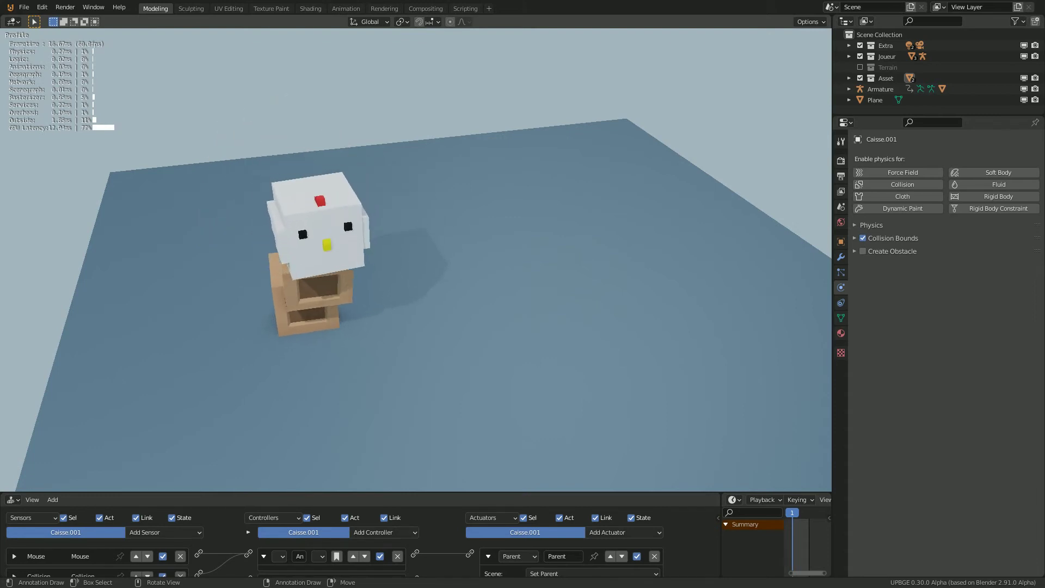
key(Right)
key(Left)
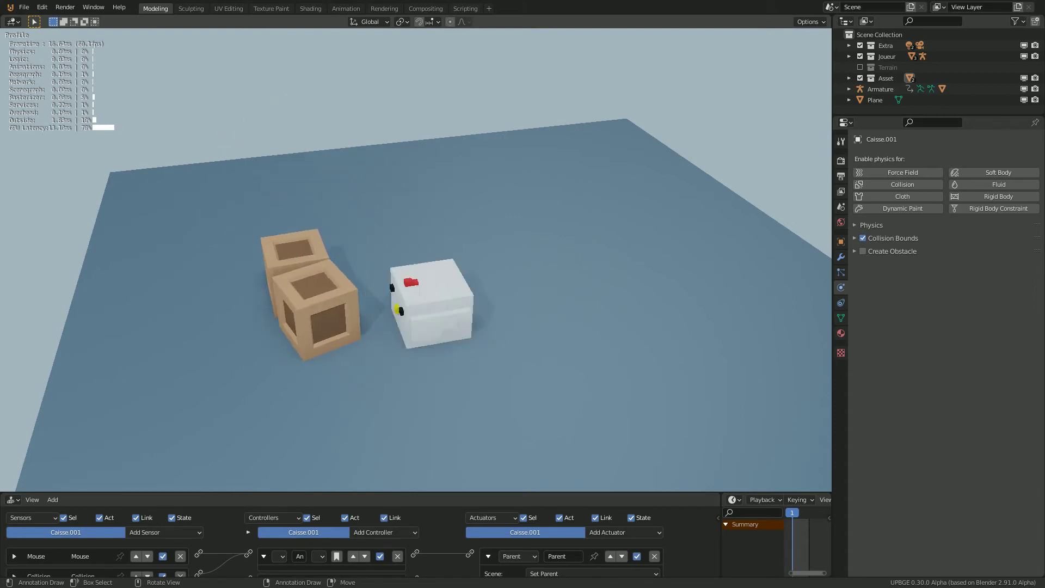
key(Left)
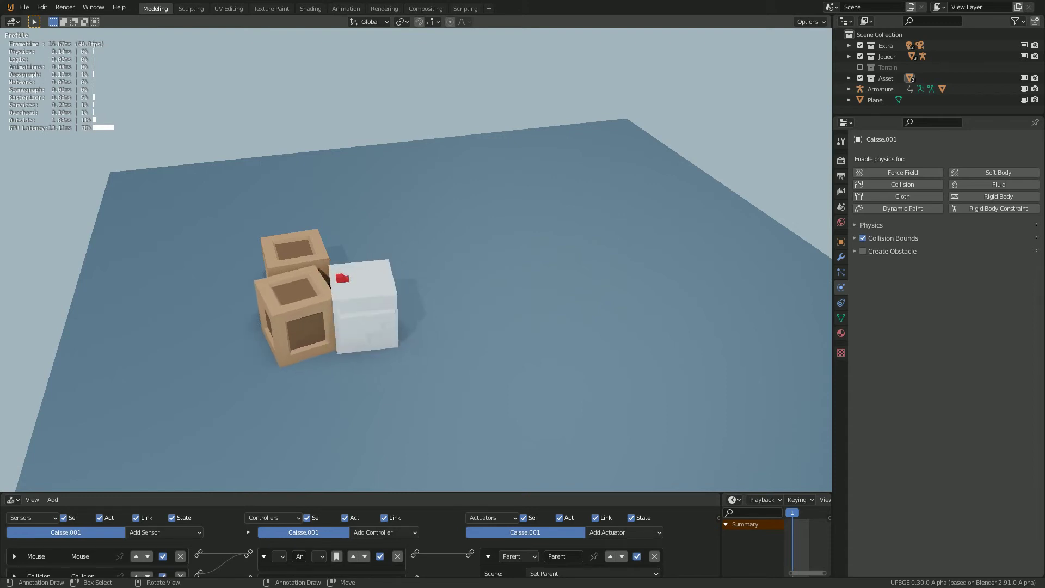
key(Down)
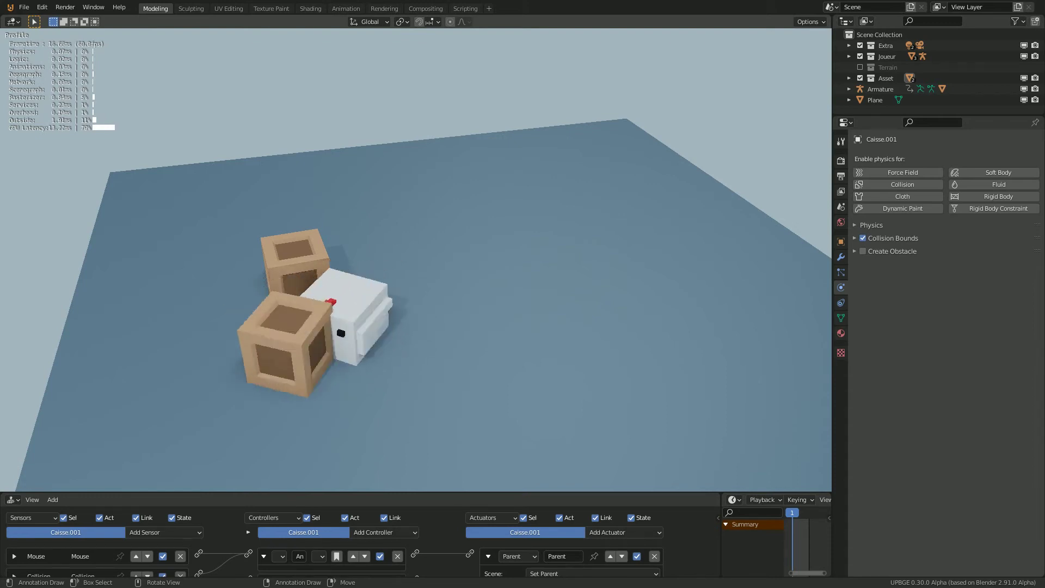
key(Left)
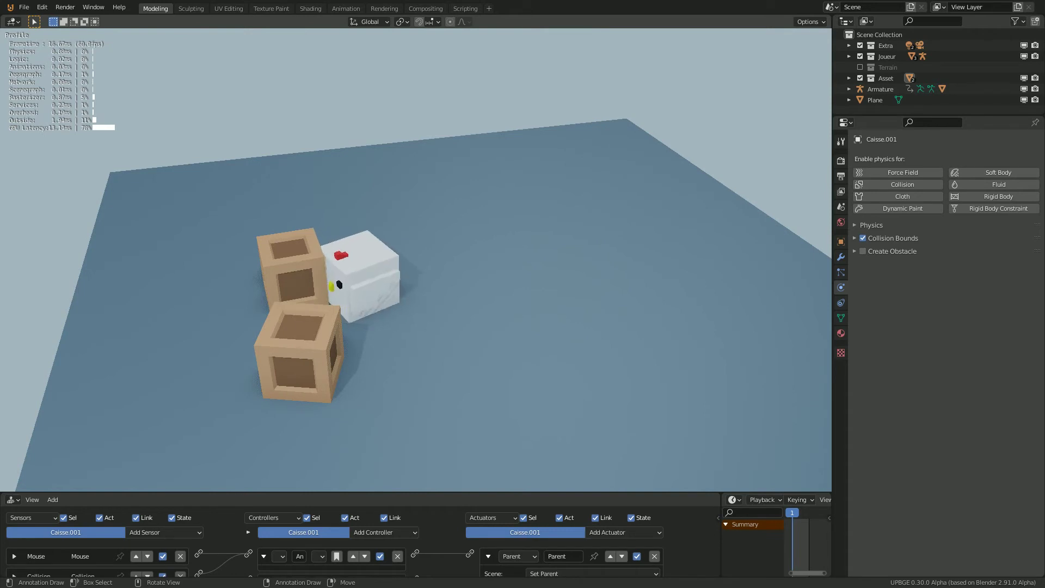
key(Down)
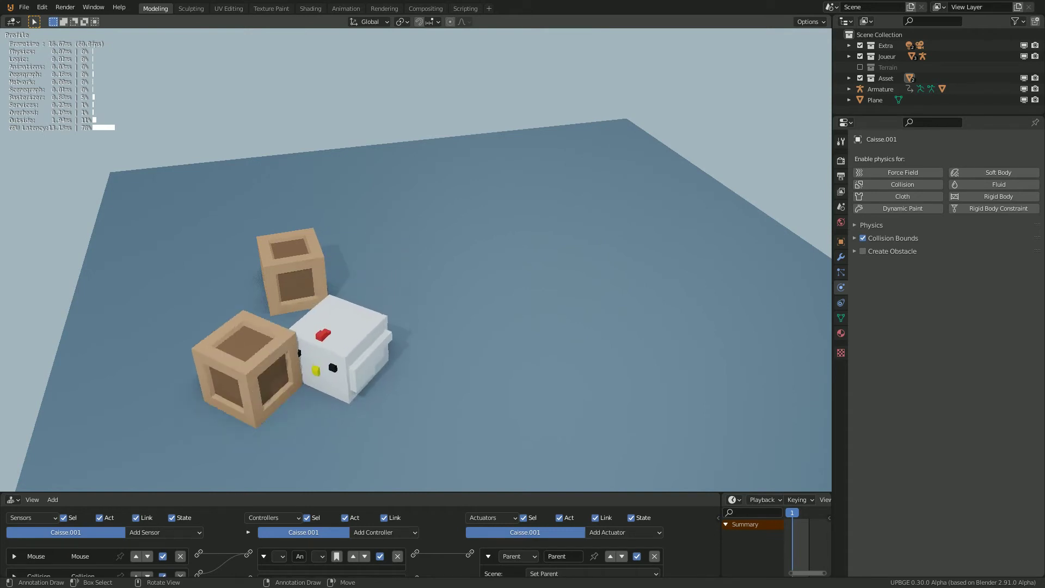
key(Left)
key(Left)
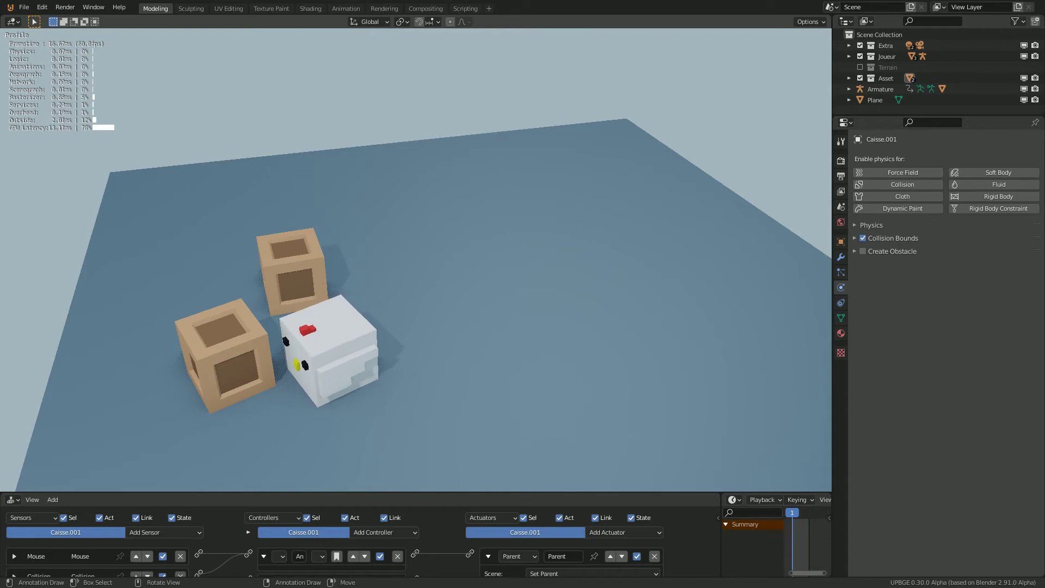
key(Right)
key(Escape)
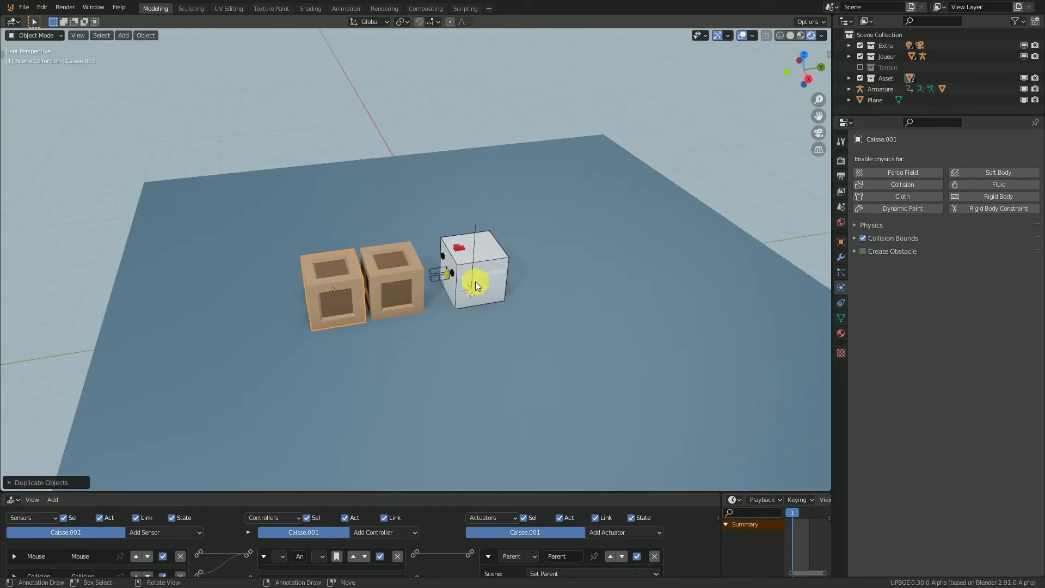
- Rescale the Capteur box, first excluding Y, then along Y to make it thinner
click(437, 274)
scroll(452, 293, up, 3)
middle_drag(450, 308, 570, 320)
key(s)
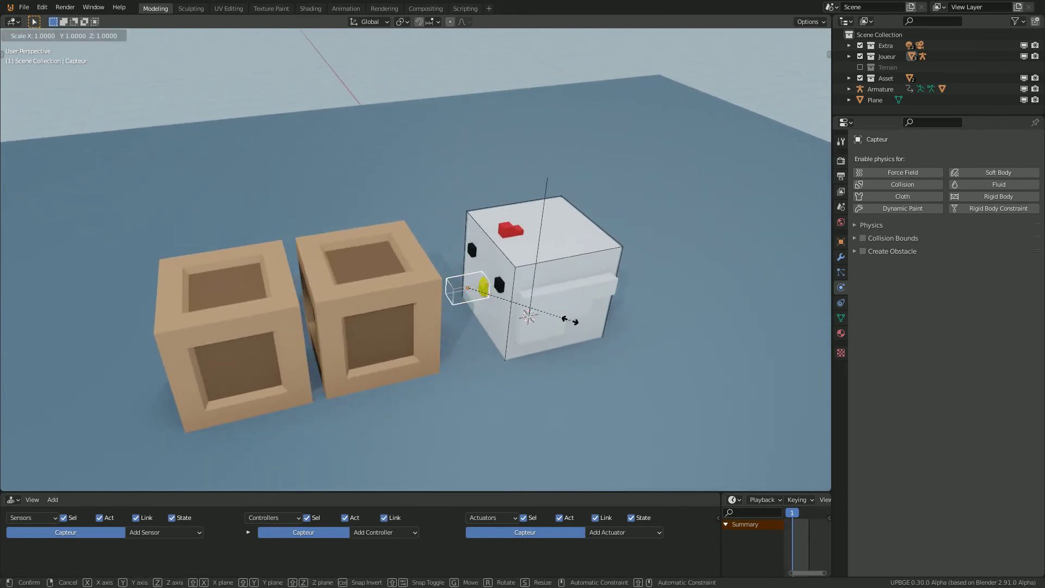
key(shift+y)
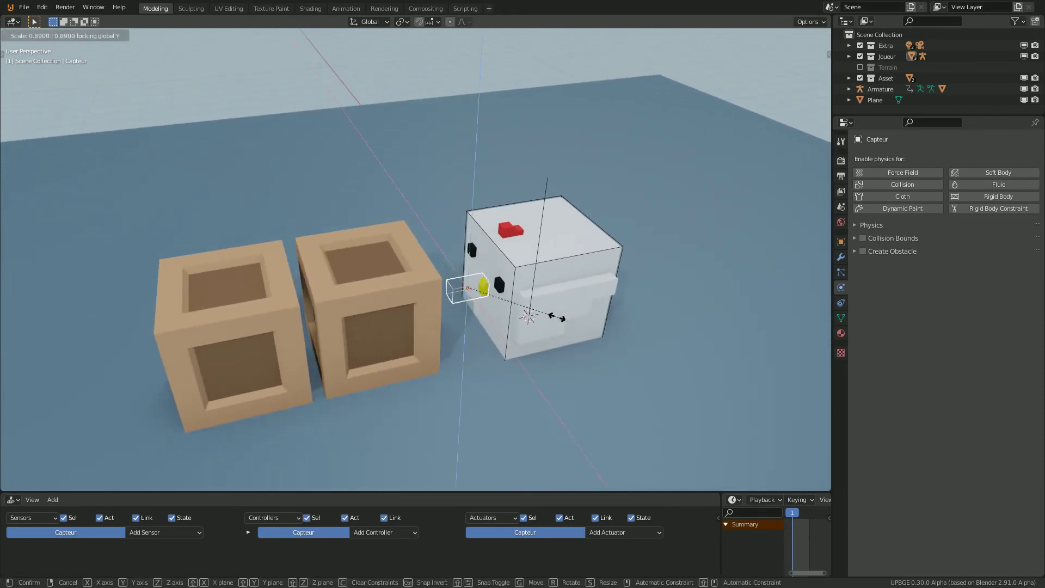
click(509, 307)
middle_drag(537, 316, 596, 308)
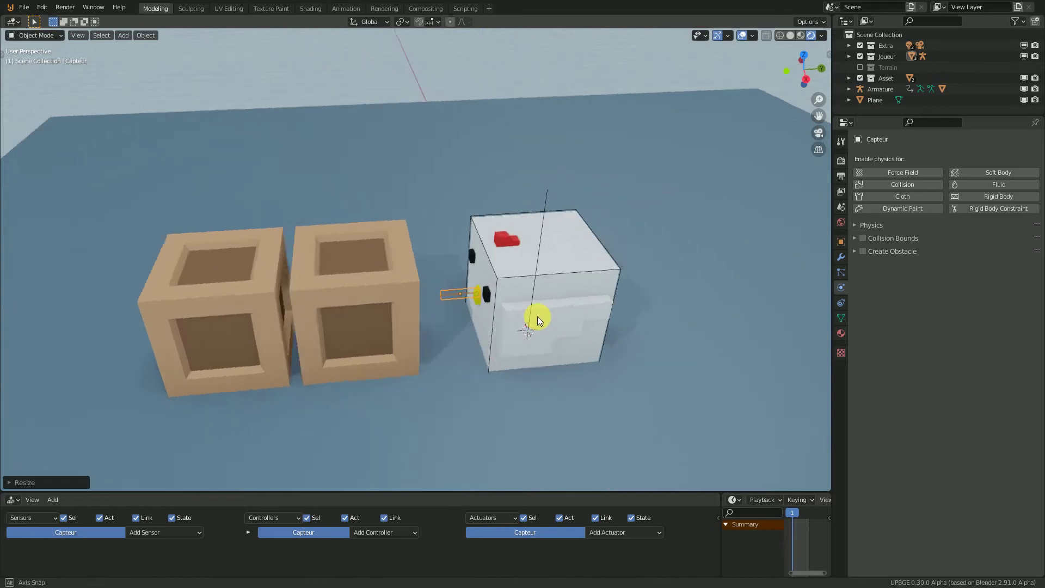
key(s)
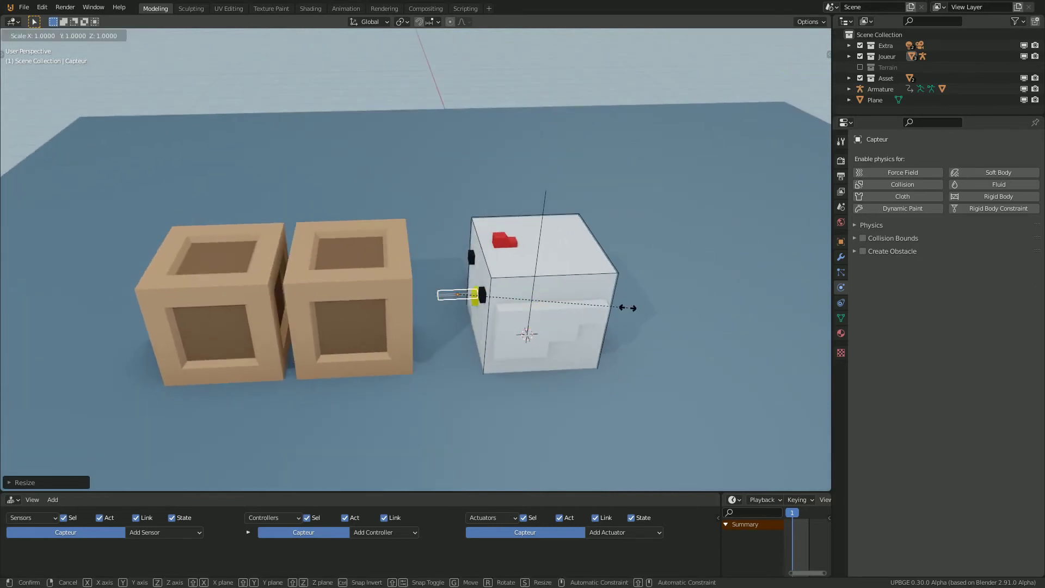
key(y)
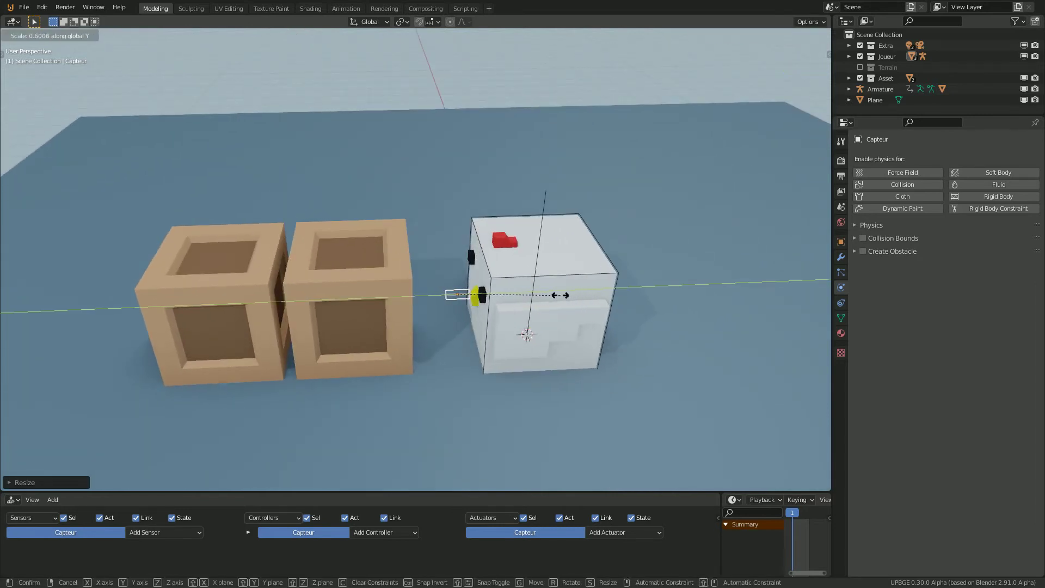
click(543, 296)
- Move Capteur along Y until it sits against the chicken cube's face
key(g)
key(y)
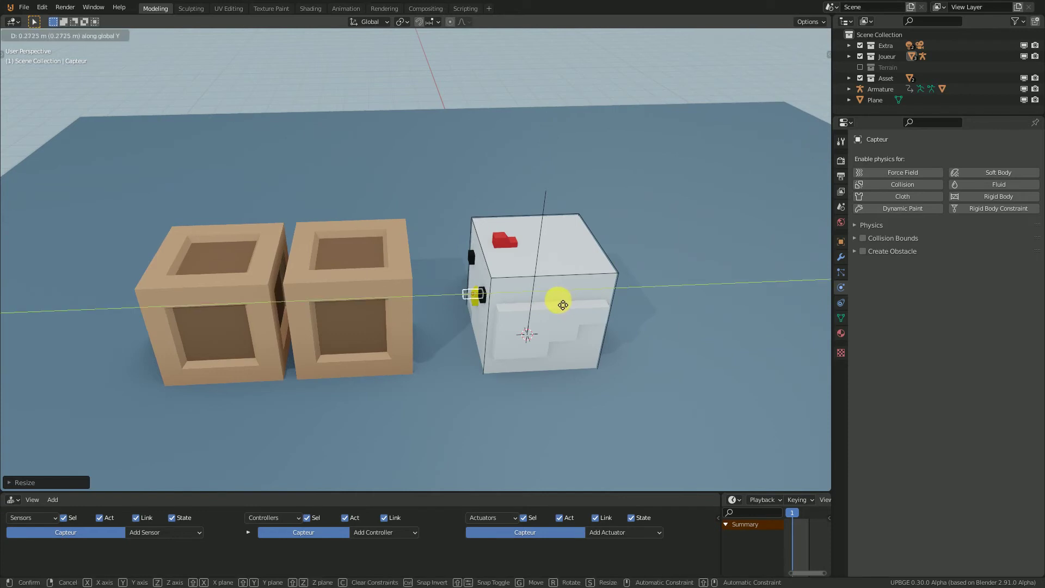
click(562, 304)
scroll(554, 301, down, 2)
middle_drag(554, 302, 525, 306)
scroll(518, 305, up, 4)
scroll(525, 306, down, 2)
scroll(517, 308, down, 2)
scroll(516, 308, up, 1)
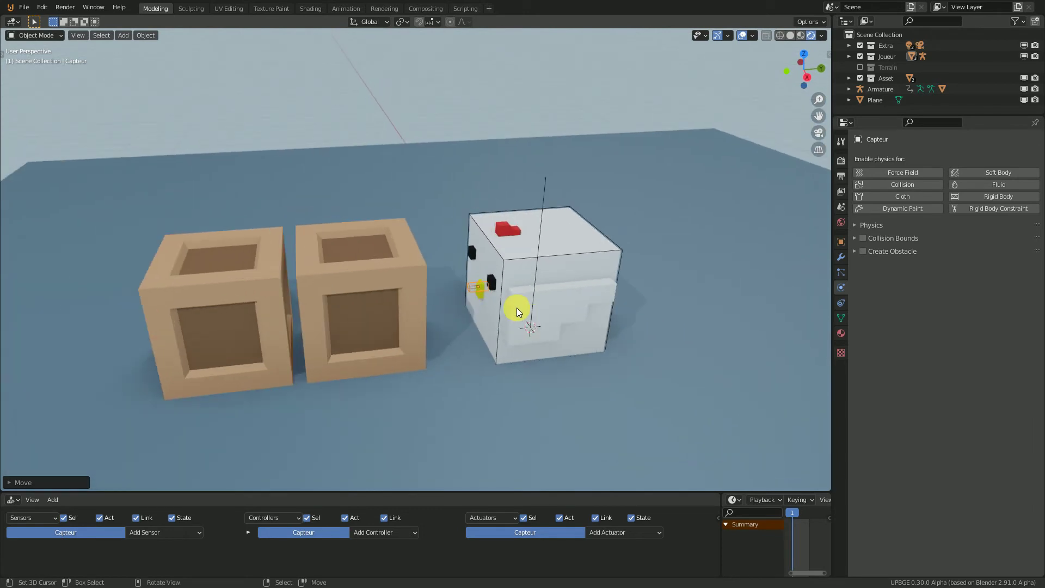
key(p)
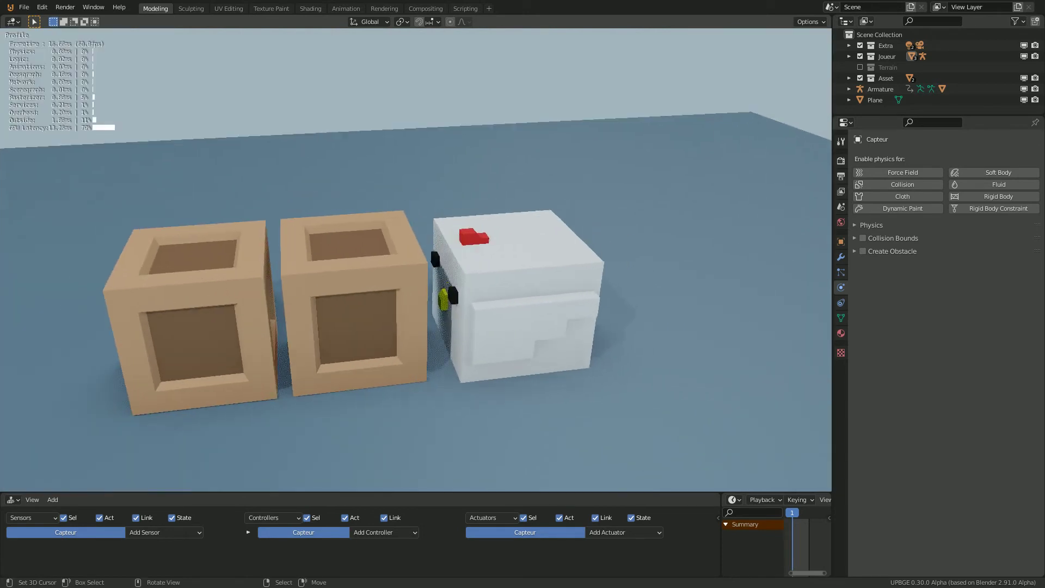
key(Left)
key(Right)
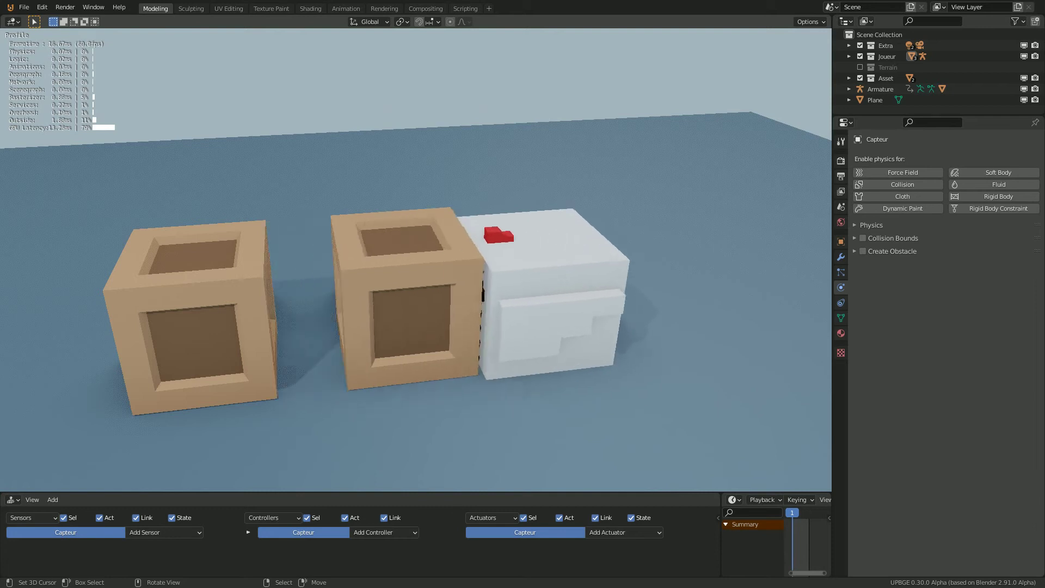
key(Left)
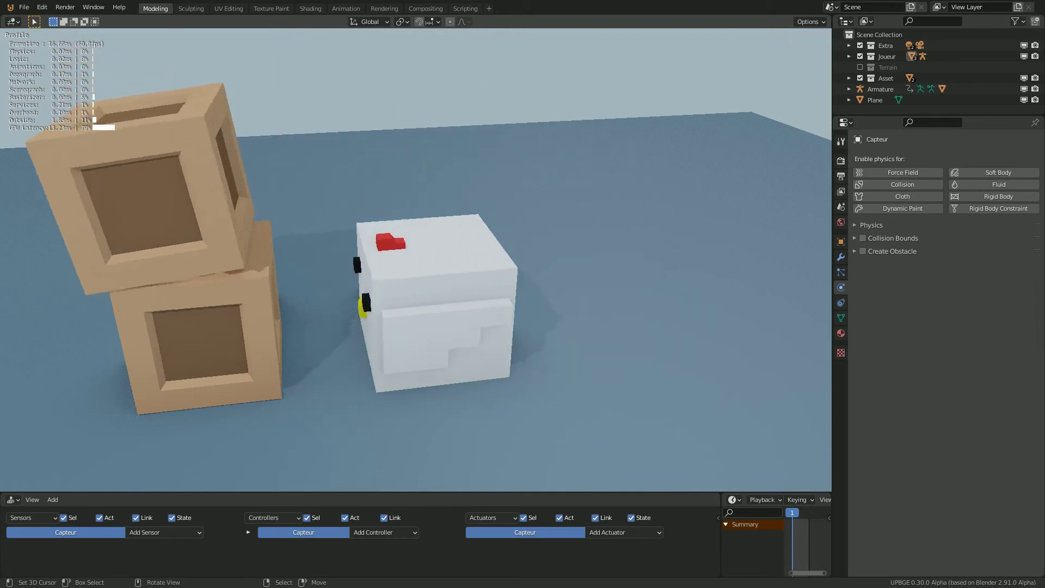
key(Left)
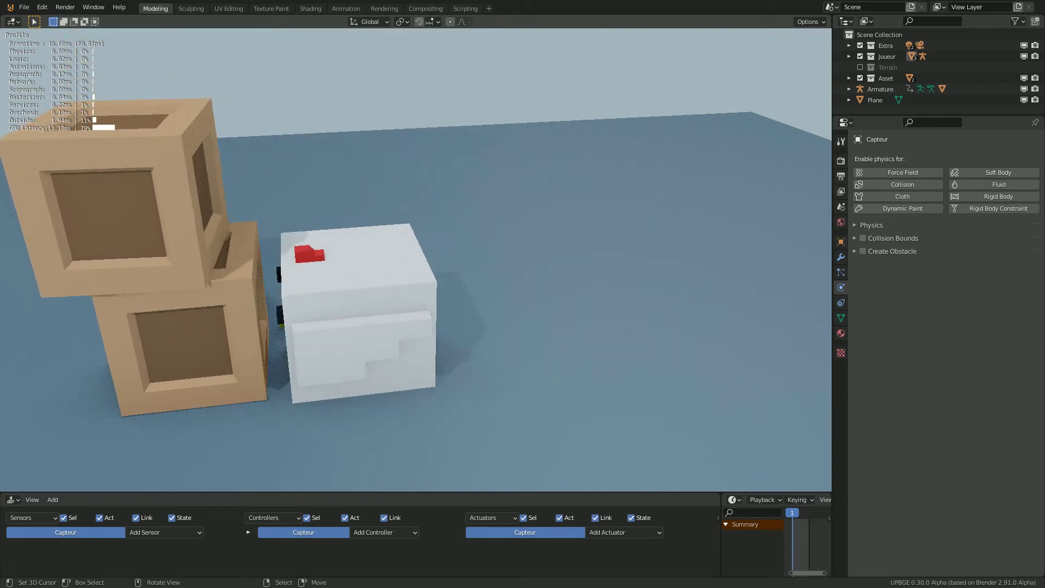
key(space)
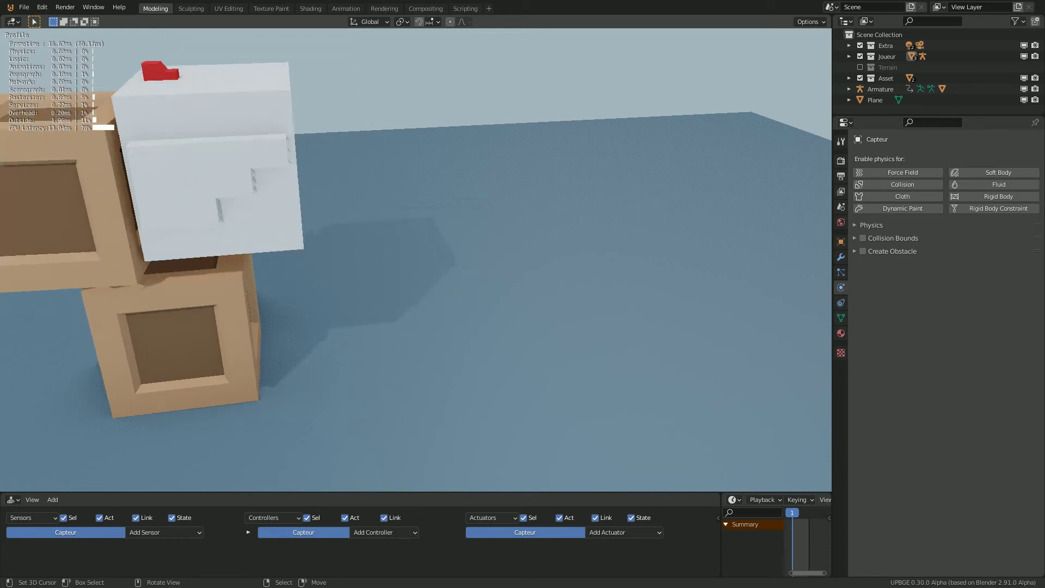
key(Down)
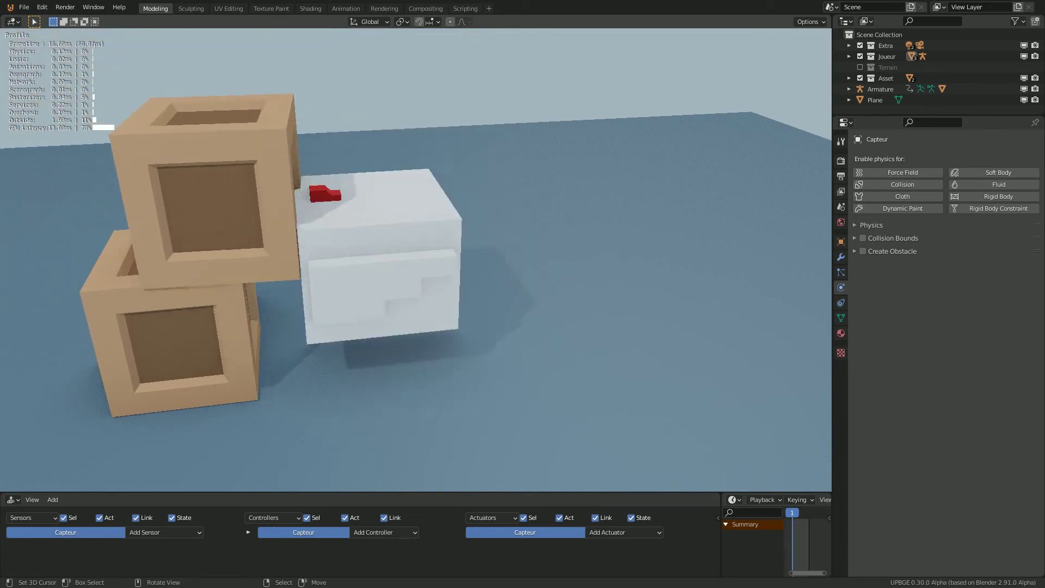
key(Escape)
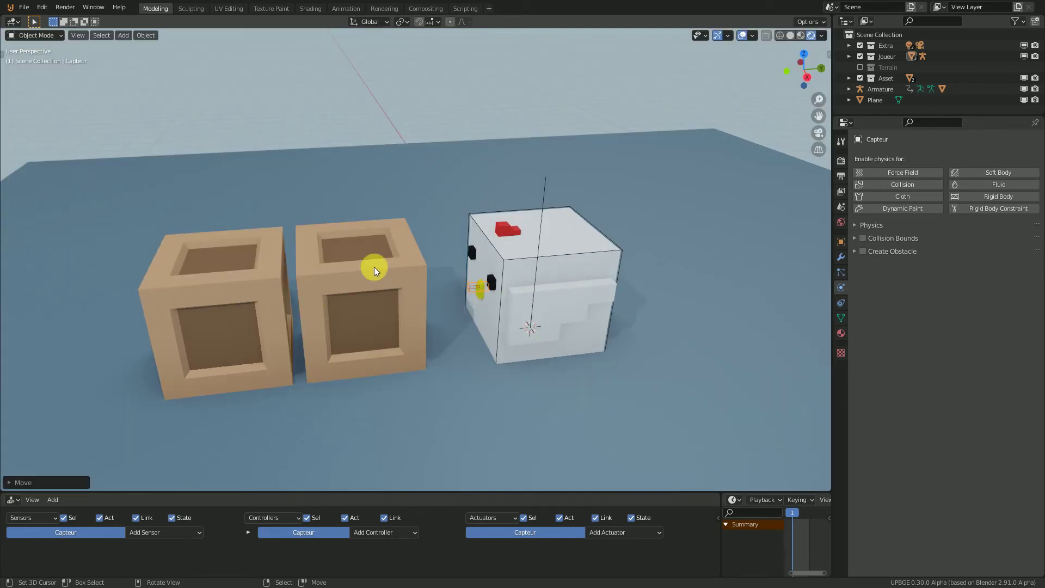
- Uncheck Ghost on the crate's Set Parent actuator, then select Caisse.001
drag(461, 492, 463, 422)
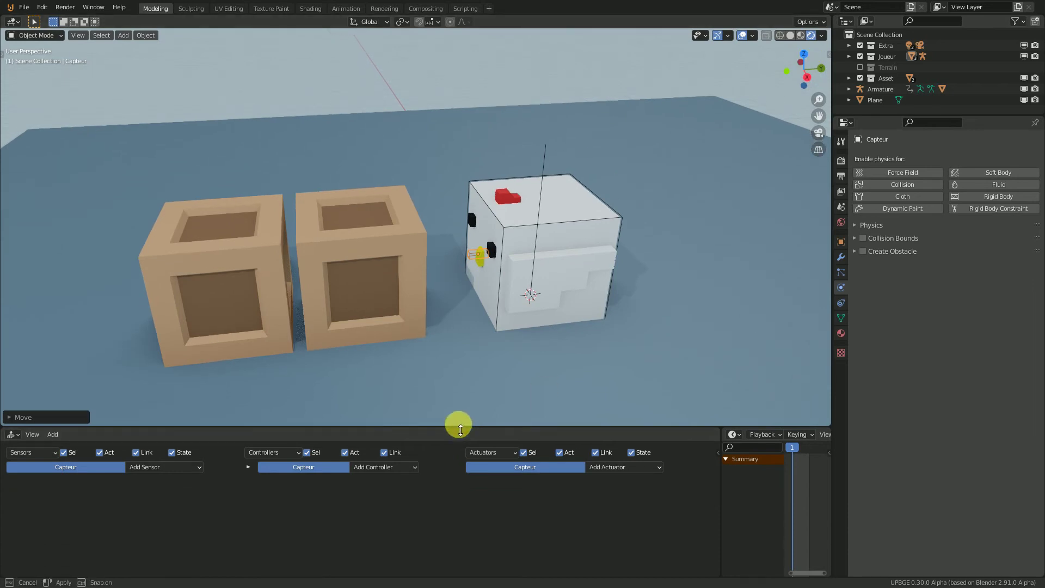
middle_drag(460, 403, 426, 301)
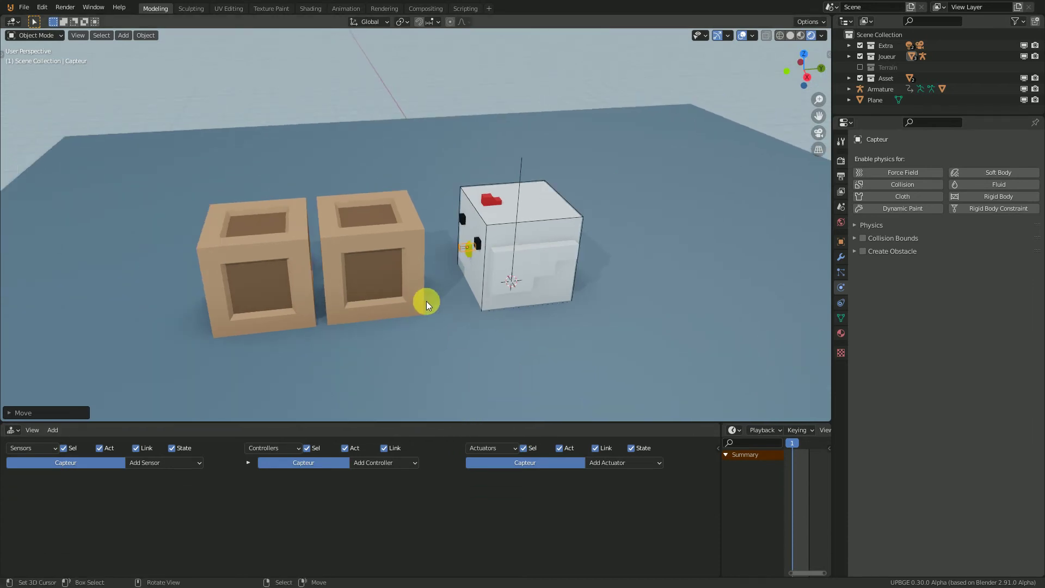
click(381, 237)
scroll(566, 537, down, 1)
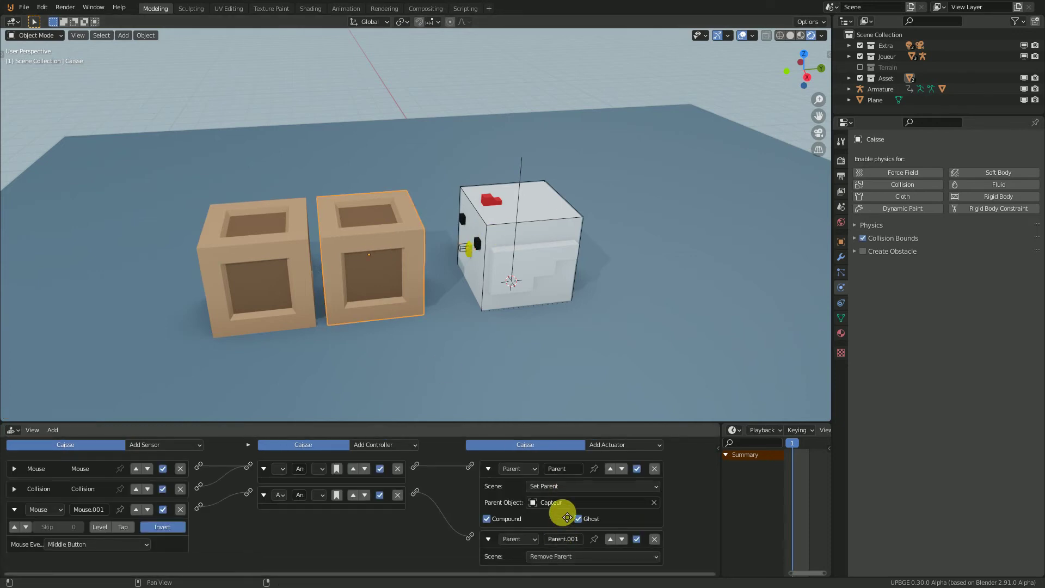
click(577, 519)
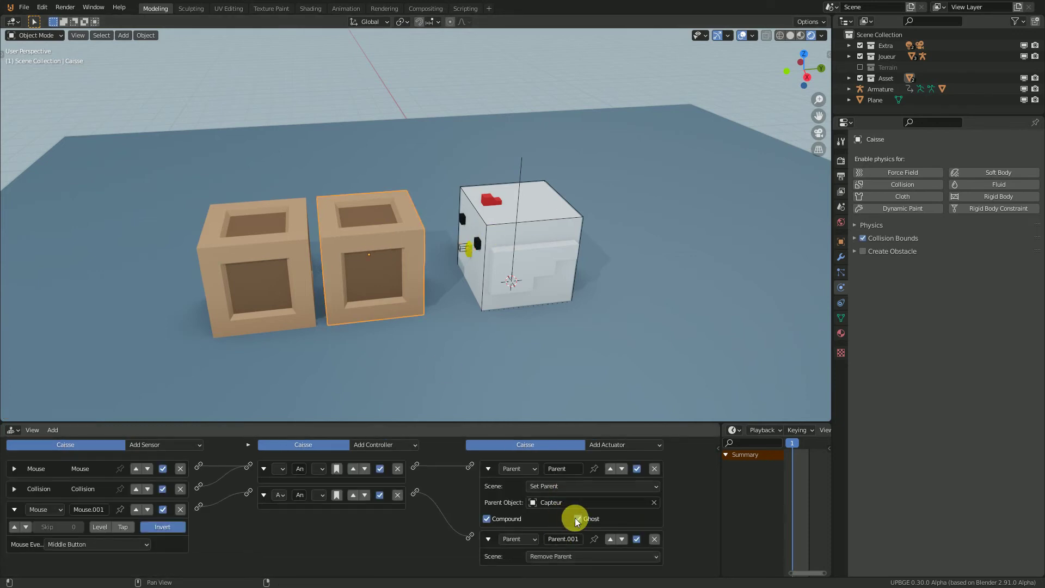
click(275, 252)
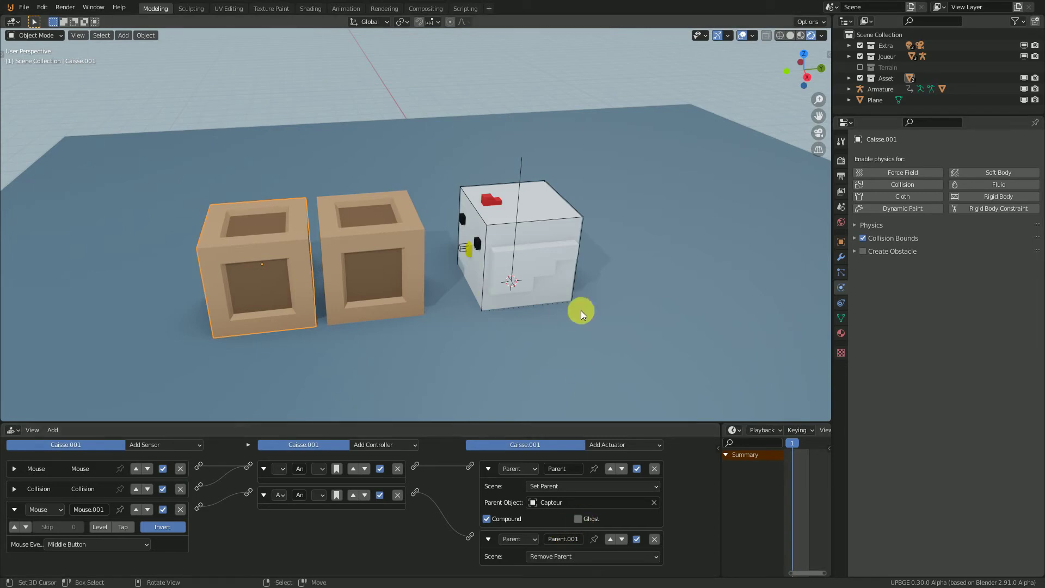
- Run two game test plays pushing the crates, then return to the editor
key(p)
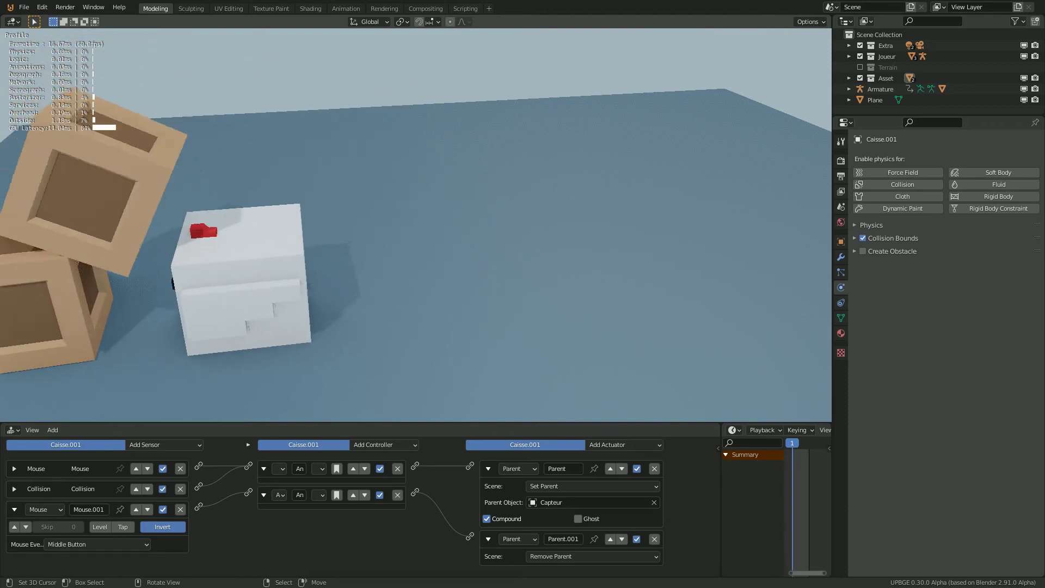
key(Escape)
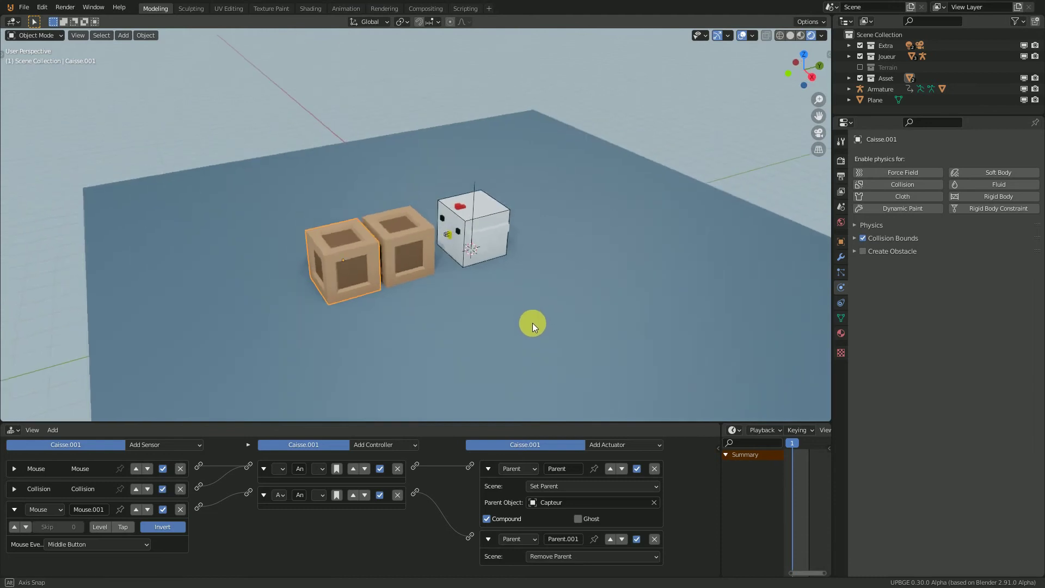
key(p)
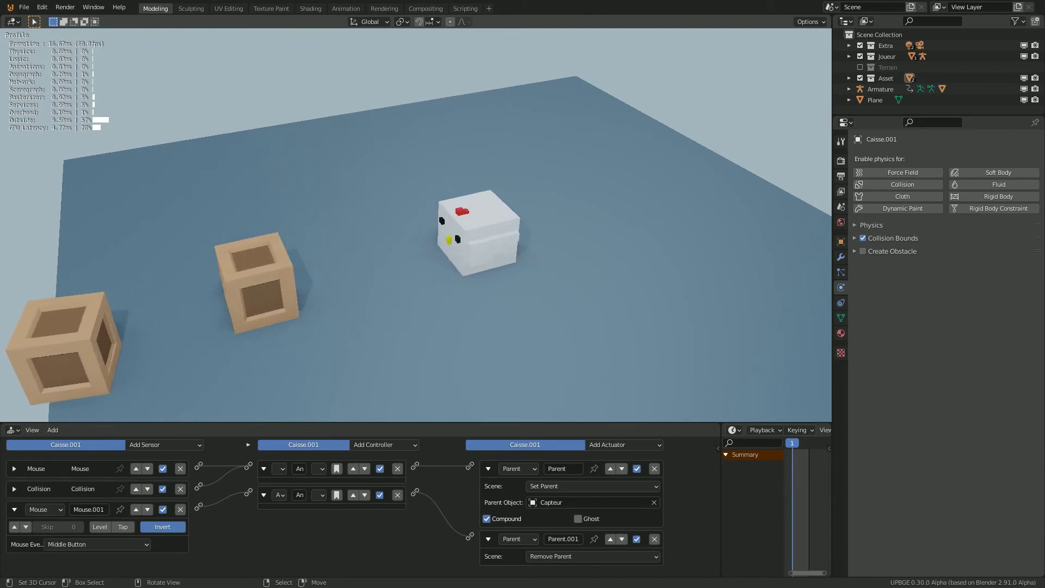
key(Escape)
- Rename Caisse.001's Mouse sensors and Parent actuators to Attraper and Relacher, folding each brick
drag(546, 423, 536, 326)
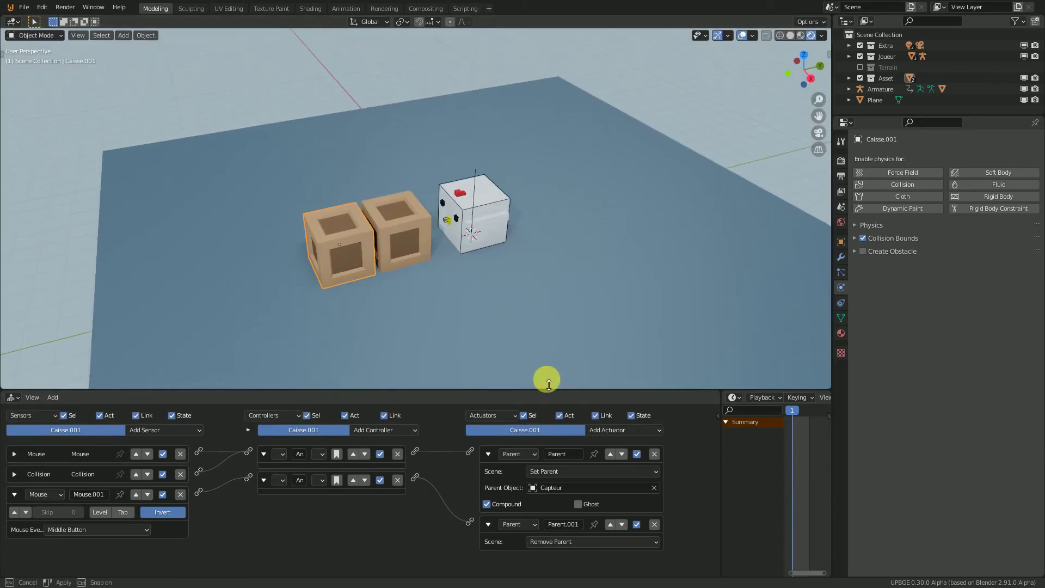
ctrl+scroll(458, 416, up, 1)
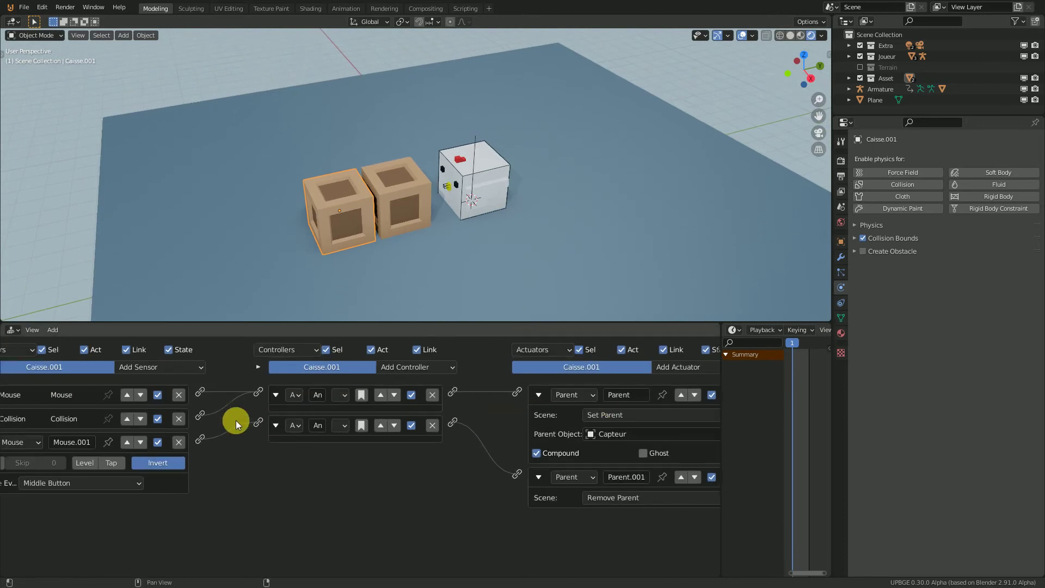
ctrl+scroll(233, 422, up, 1)
click(12, 390)
text(Attraper)
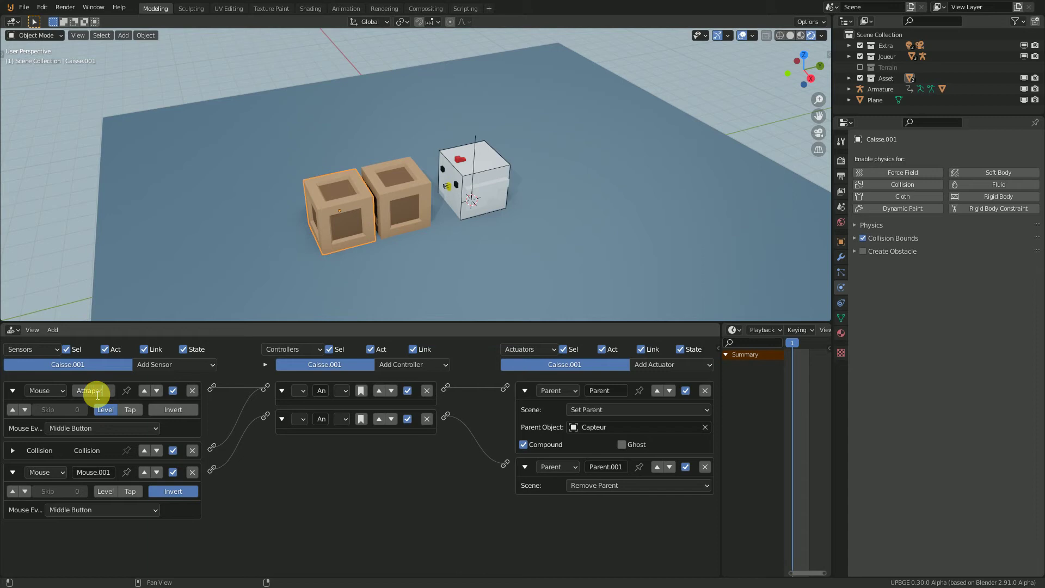
click(13, 391)
click(13, 413)
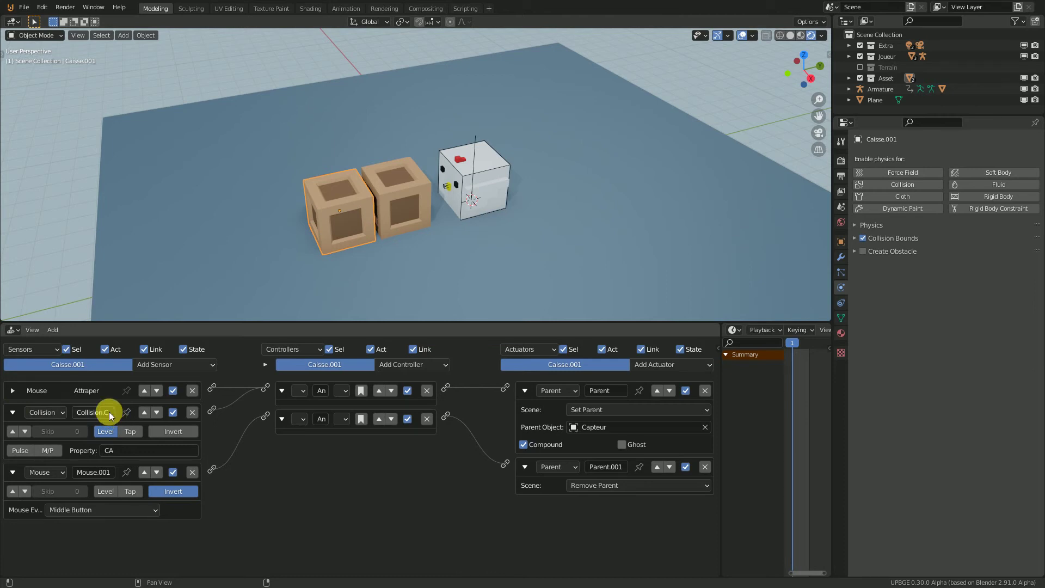
click(13, 412)
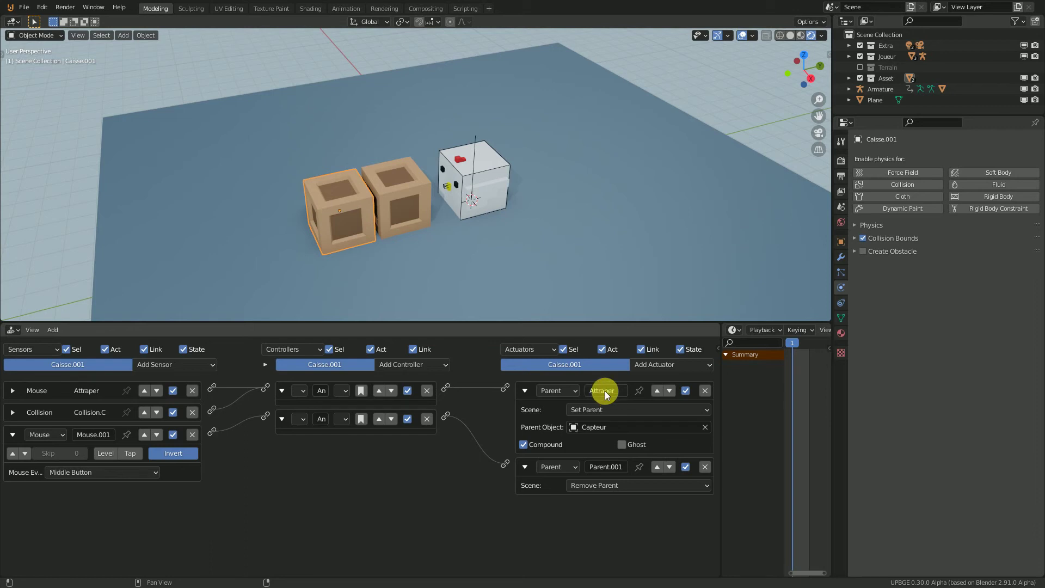
click(525, 390)
text(Relacher)
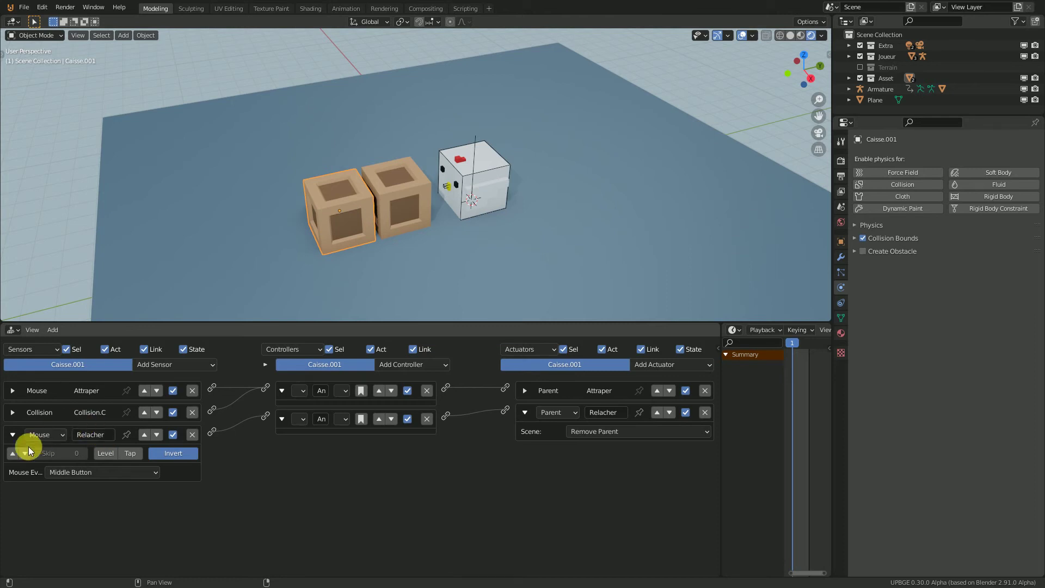
click(12, 435)
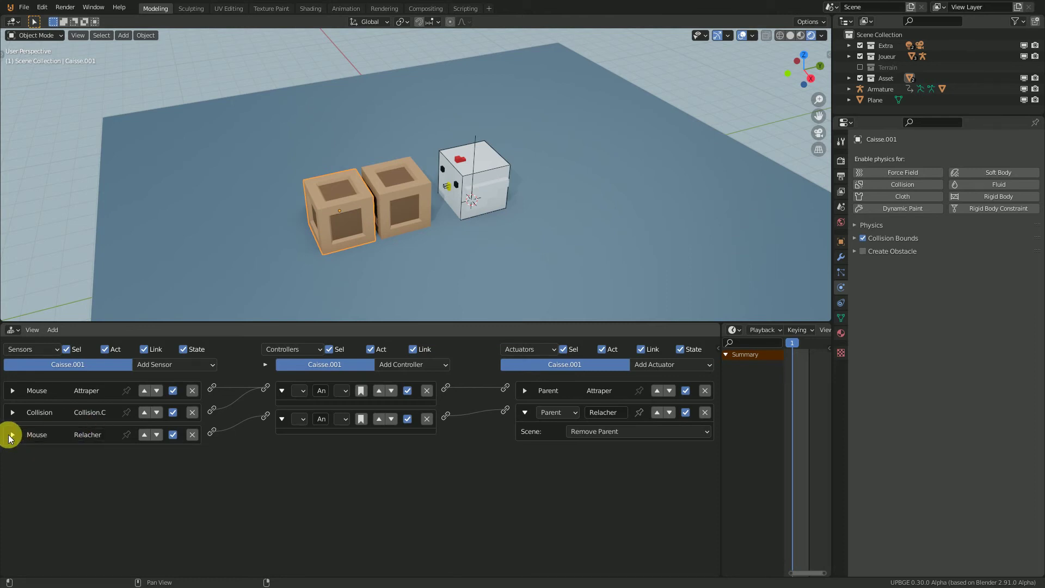
click(405, 192)
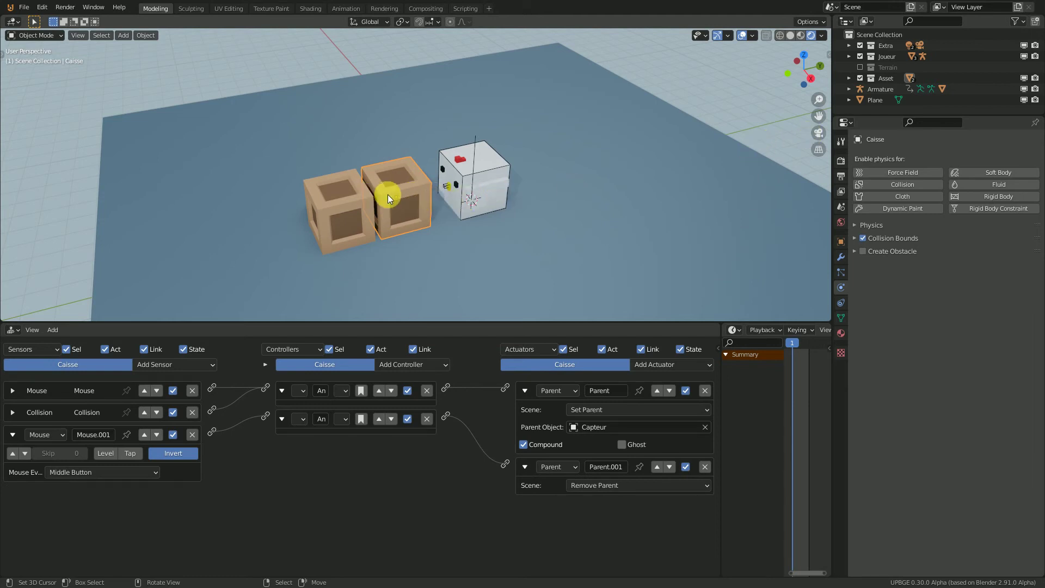
- Delete crate Caisse and rename the remaining crate to Caisse.000
key(Delete)
click(346, 203)
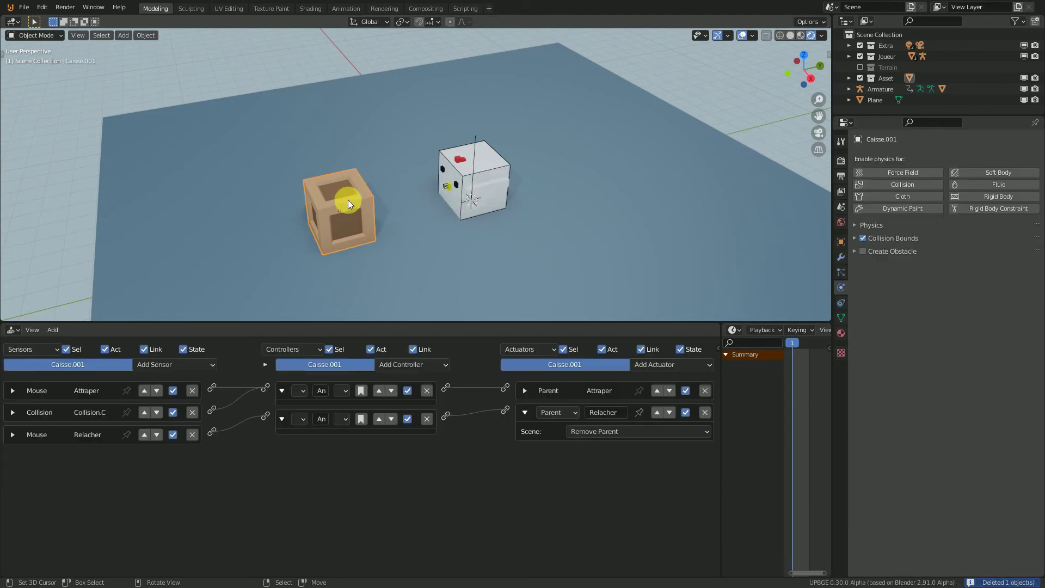
click(841, 241)
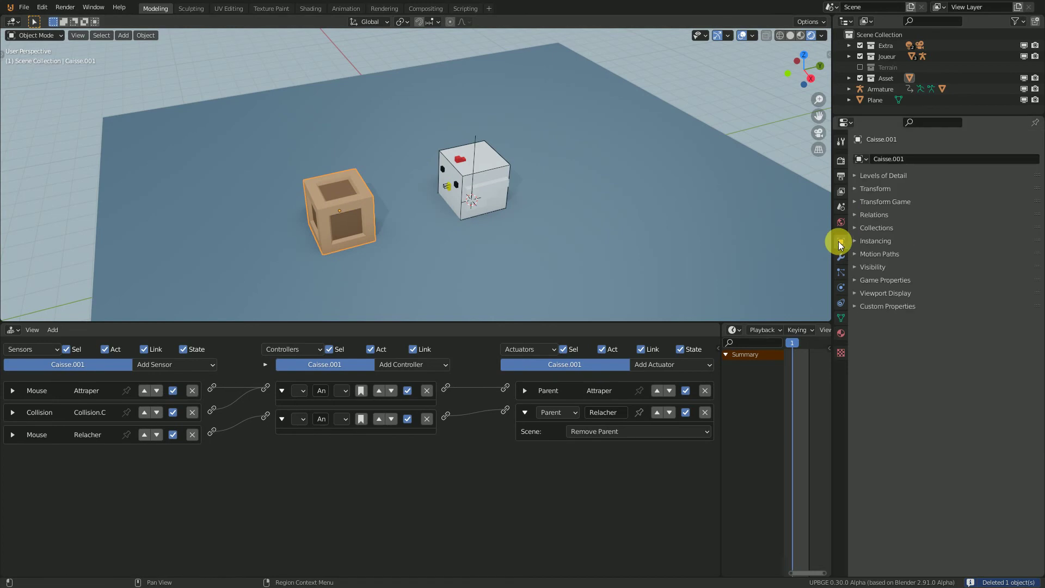
click(911, 162)
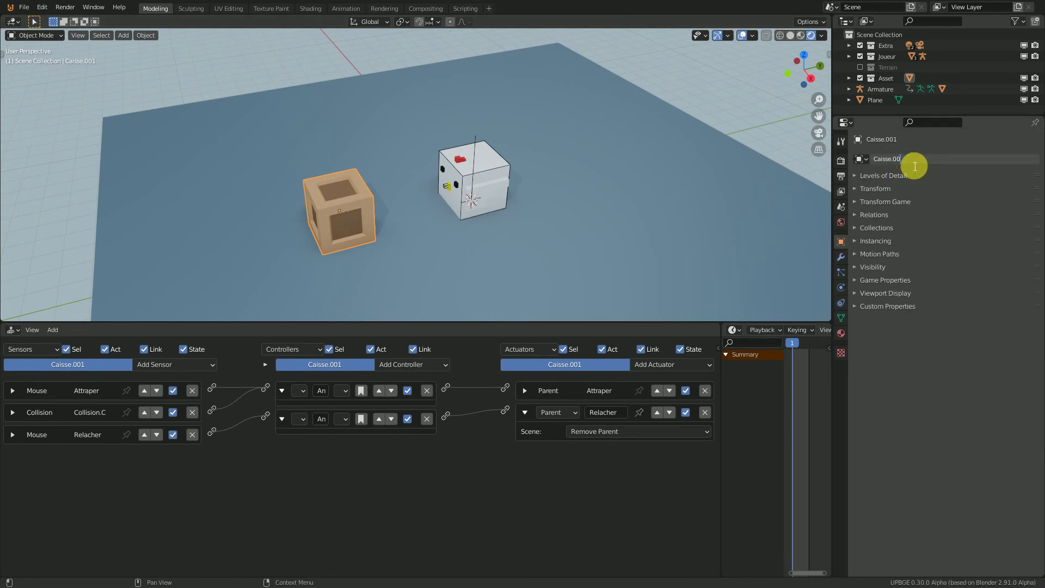
text(0)
key(Return)
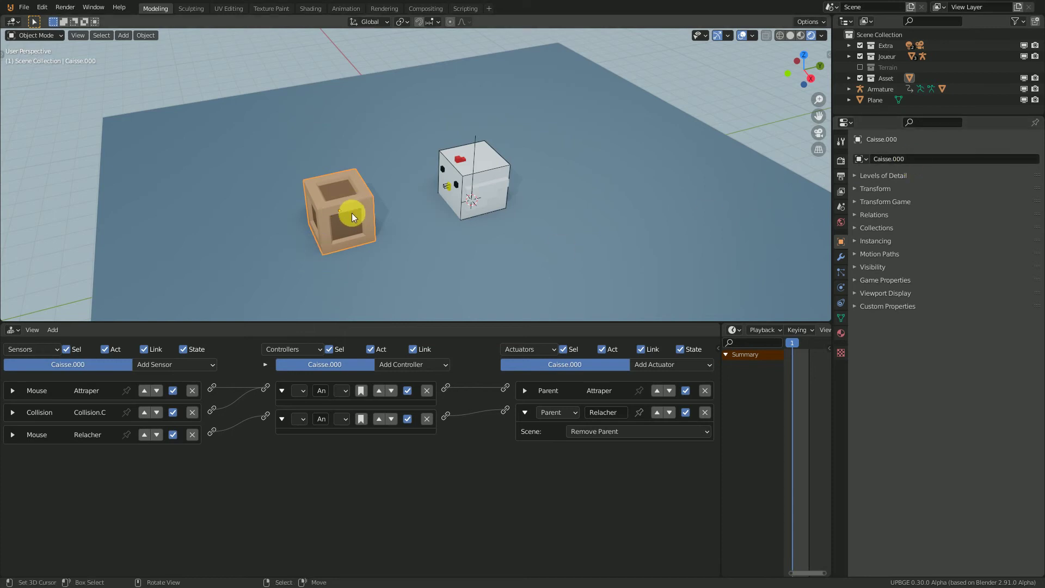
- Duplicate the crate along X beside the white cube, then delete the extra middle crate
key(shift+d)
key(x)
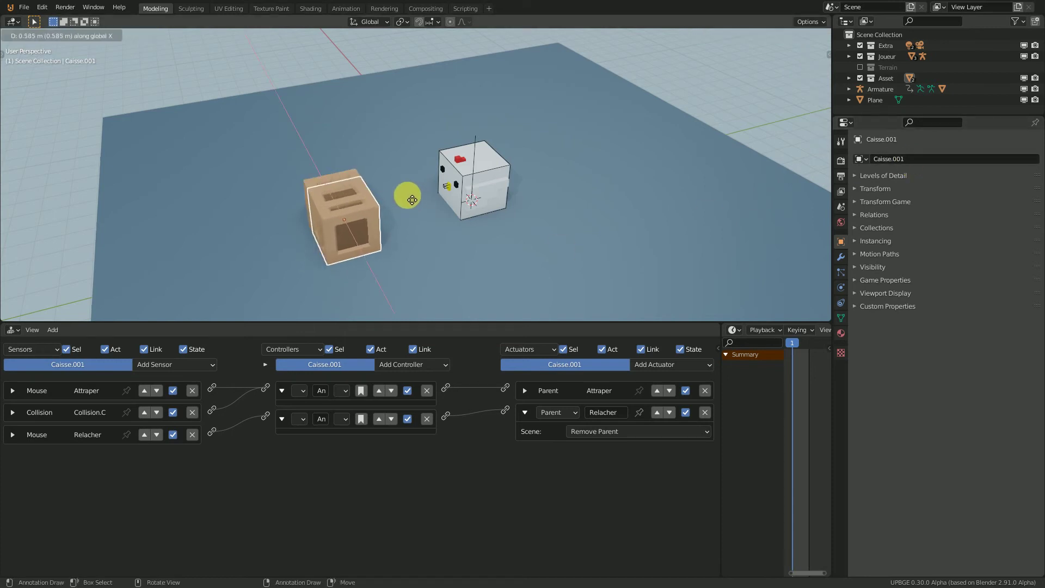
click(438, 196)
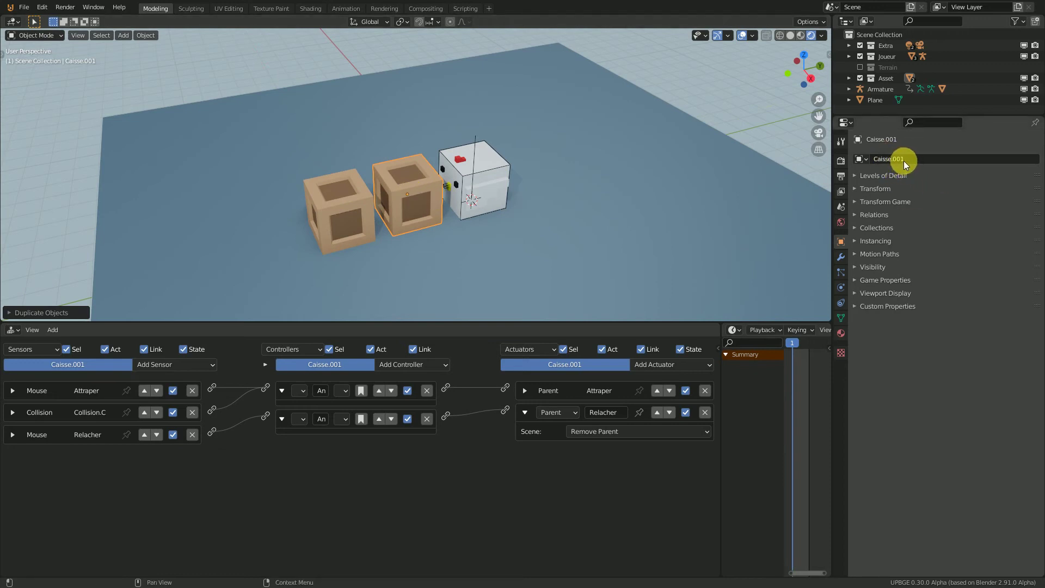
click(329, 200)
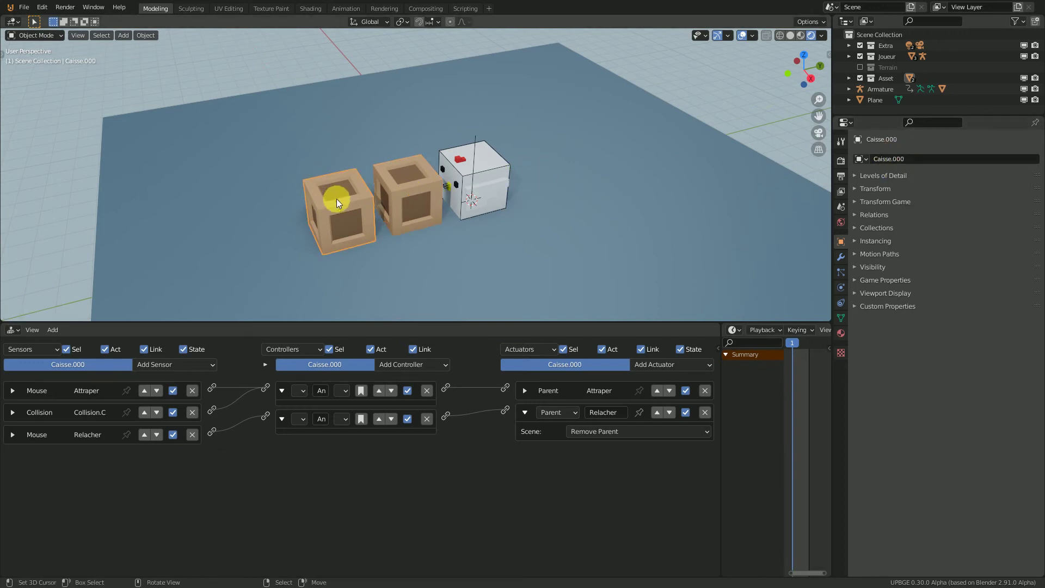
click(403, 179)
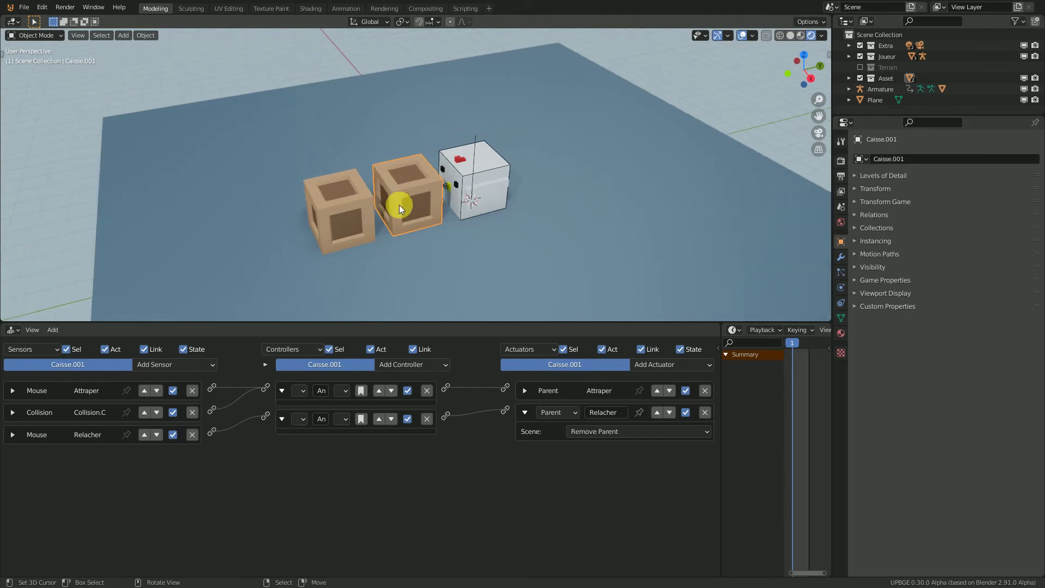
click(430, 184)
key(x)
click(480, 178)
- Push the crate against the white cube and duplicate it along Y beside the first
click(335, 201)
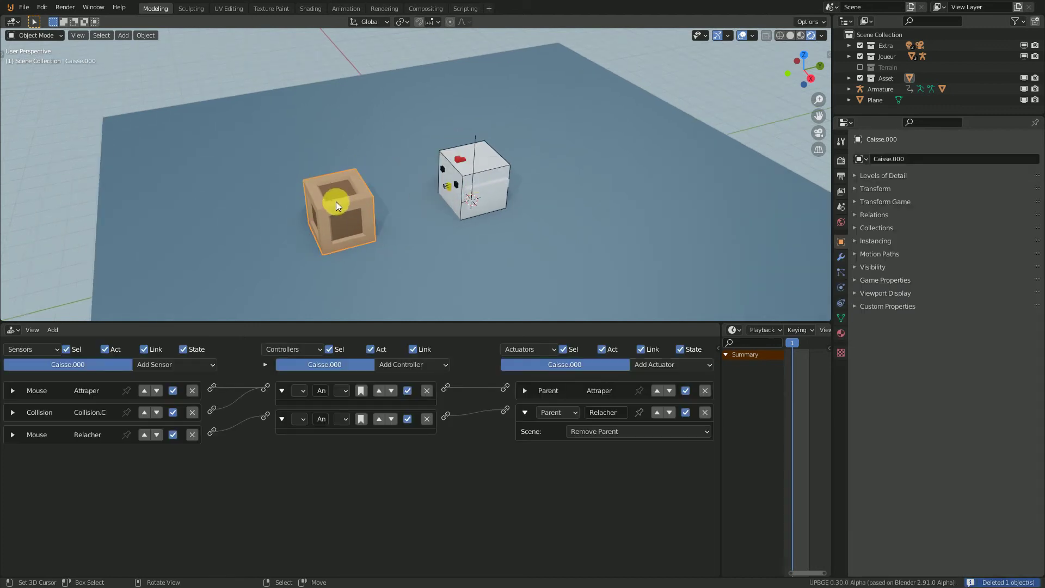
drag(339, 202, 443, 197)
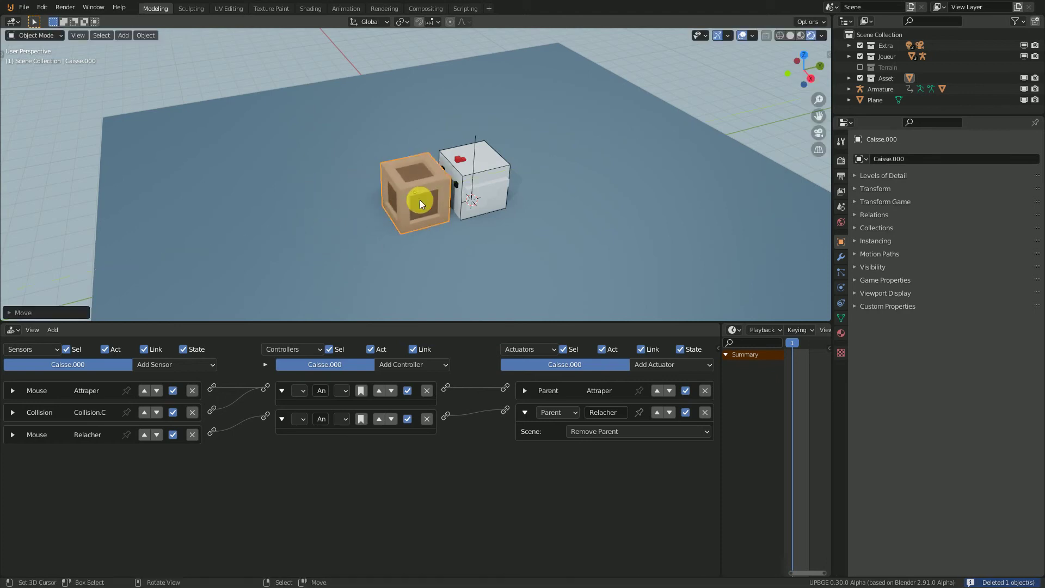
key(shift+d)
key(y)
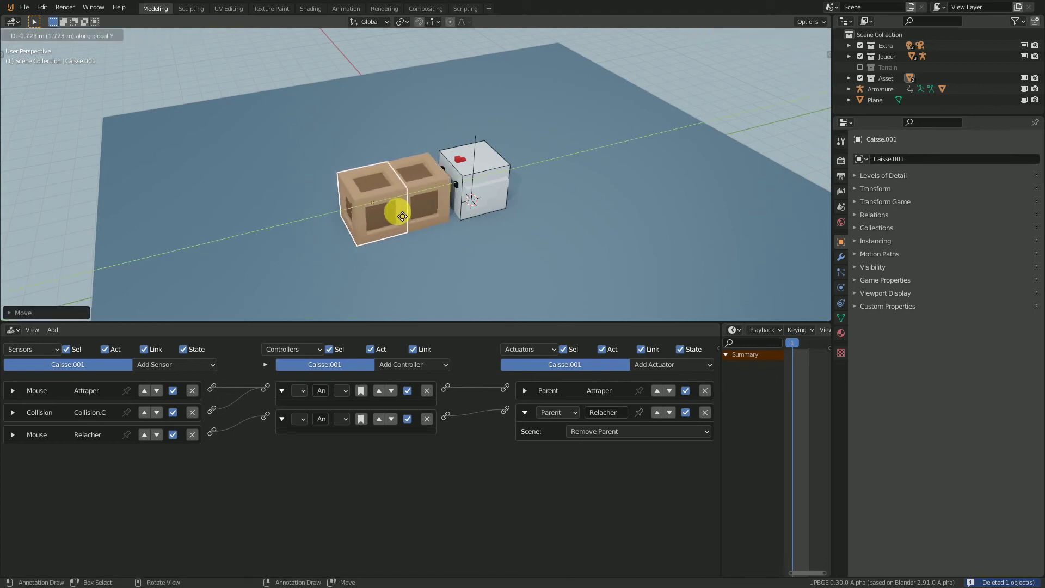
click(395, 222)
mouse_move(521, 236)
middle_down()
mouse_move(401, 208)
mouse_move(440, 227)
middle_up()
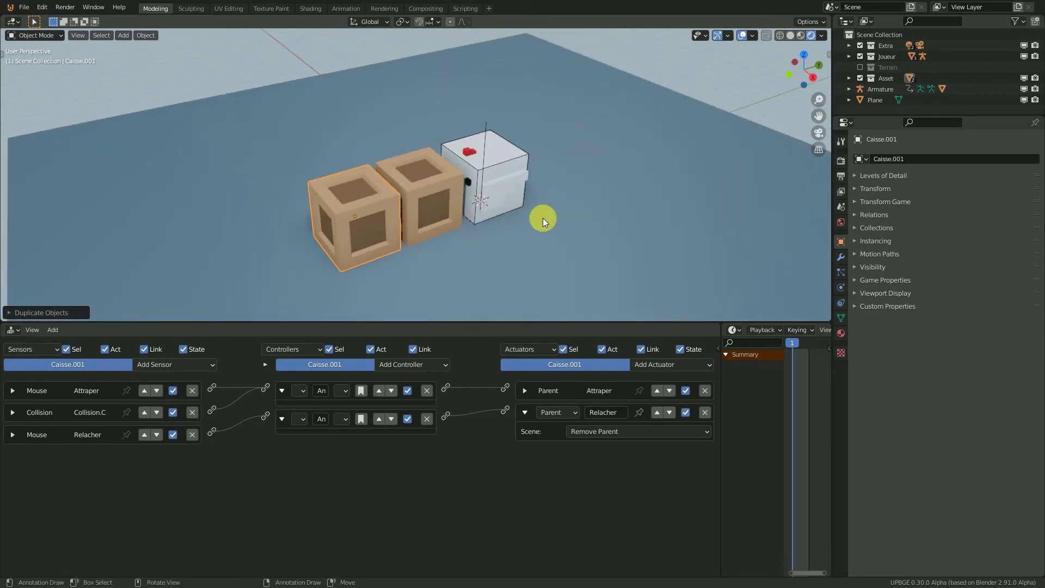
click(429, 172)
middle_drag(428, 176, 439, 200)
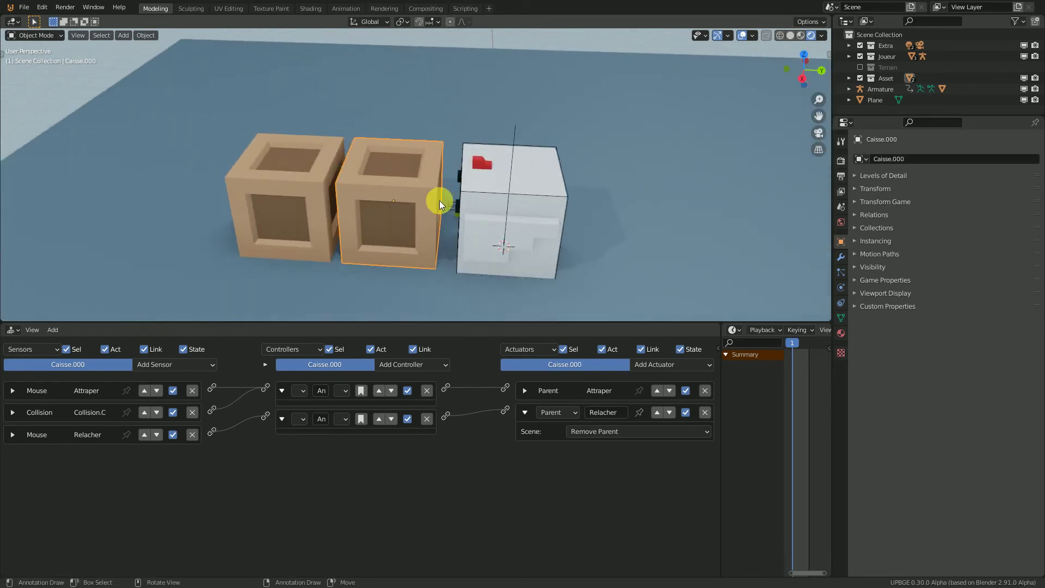
click(451, 205)
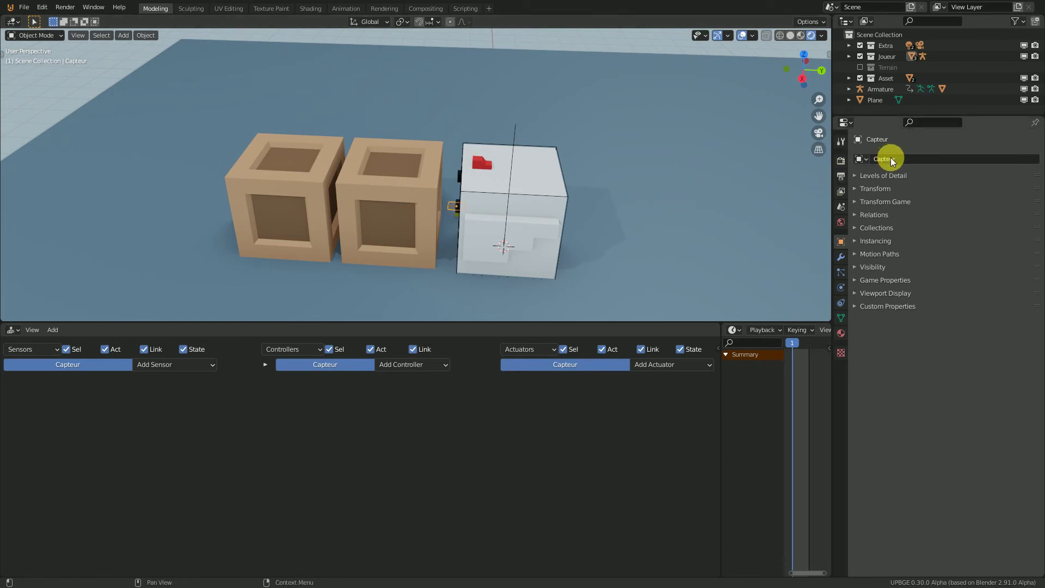
- Enlarge the 3D viewport by dragging the logic editor's border down, after toggling its N sidebar
middle_drag(269, 214, 334, 206)
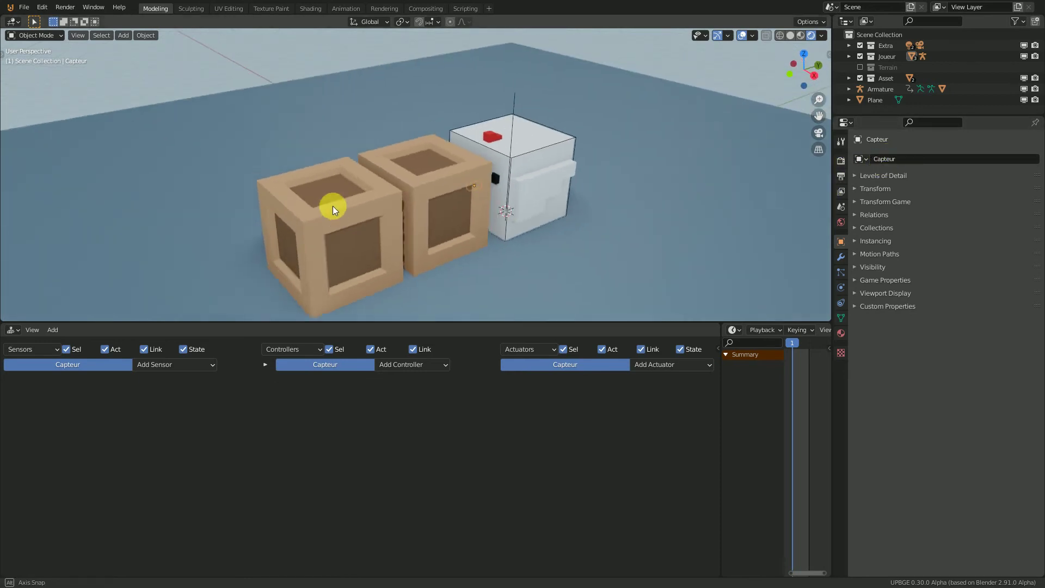
key(n)
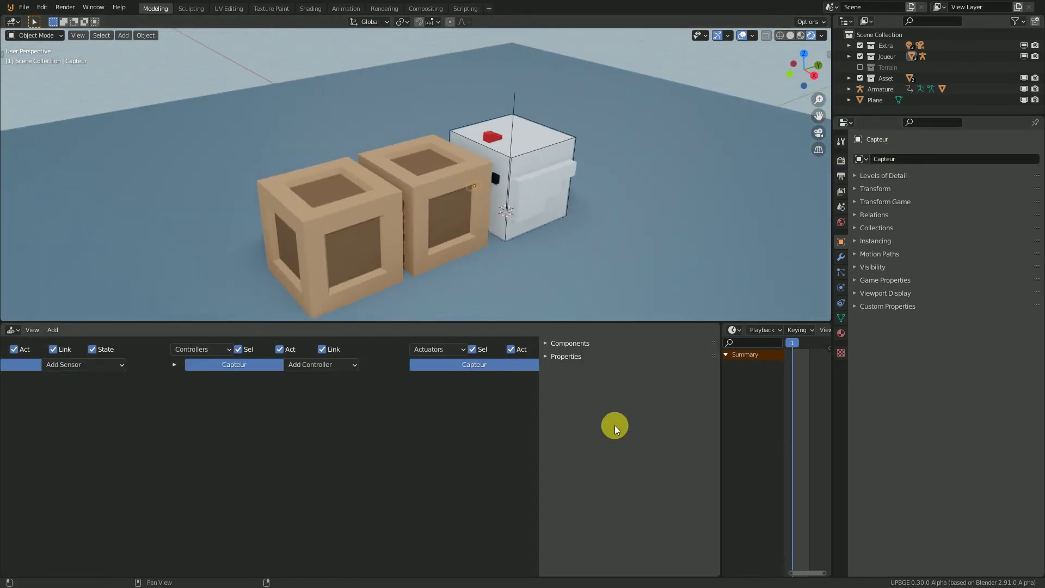
key(n)
scroll(644, 172, down, 5)
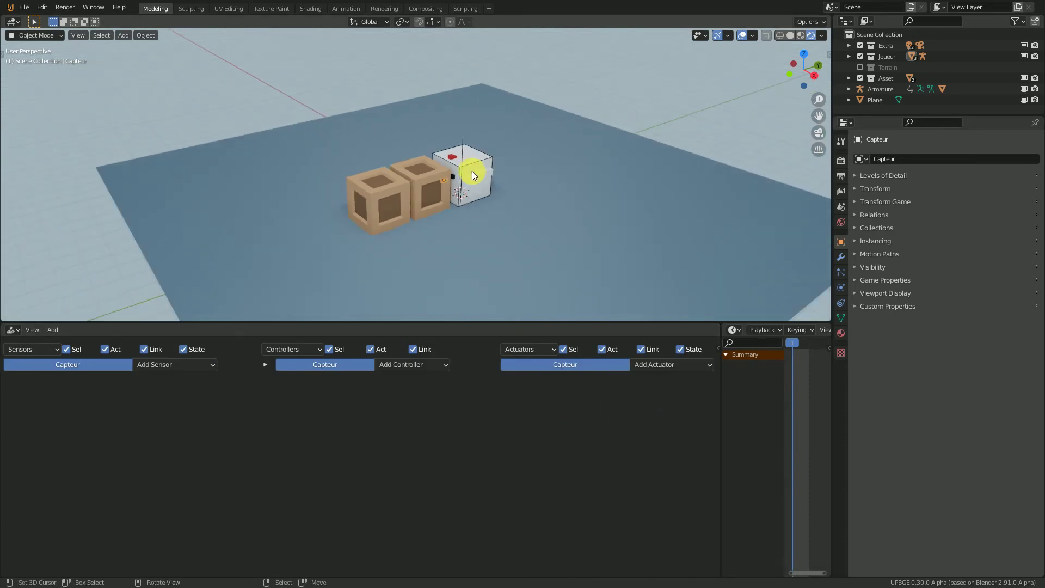
middle_drag(474, 171, 426, 193)
scroll(410, 196, up, 3)
scroll(410, 197, down, 3)
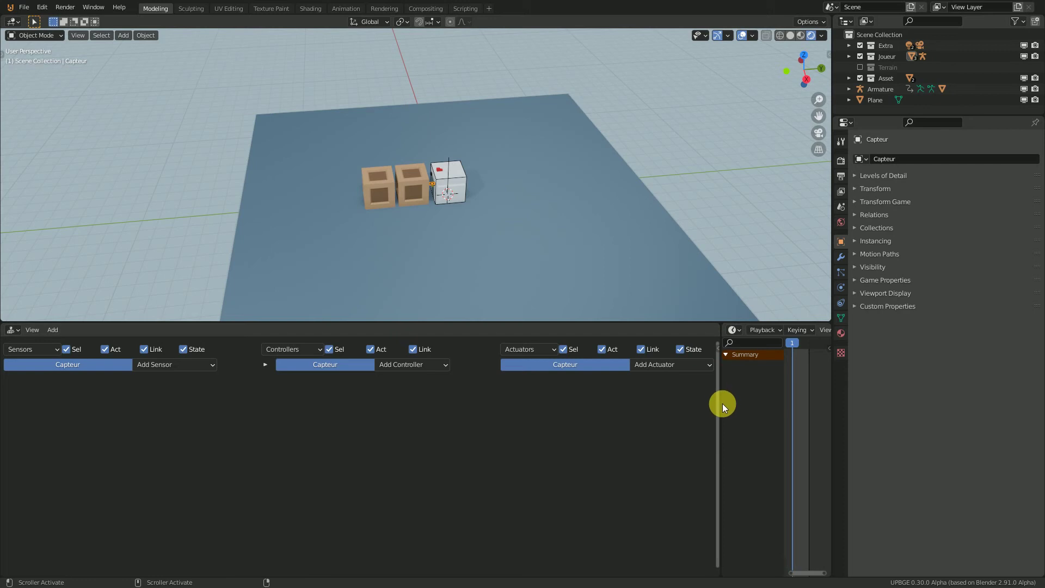
mouse_move(726, 333)
mouse_down()
mouse_move(642, 331)
mouse_move(665, 530)
mouse_up()
scroll(445, 325, down, 2)
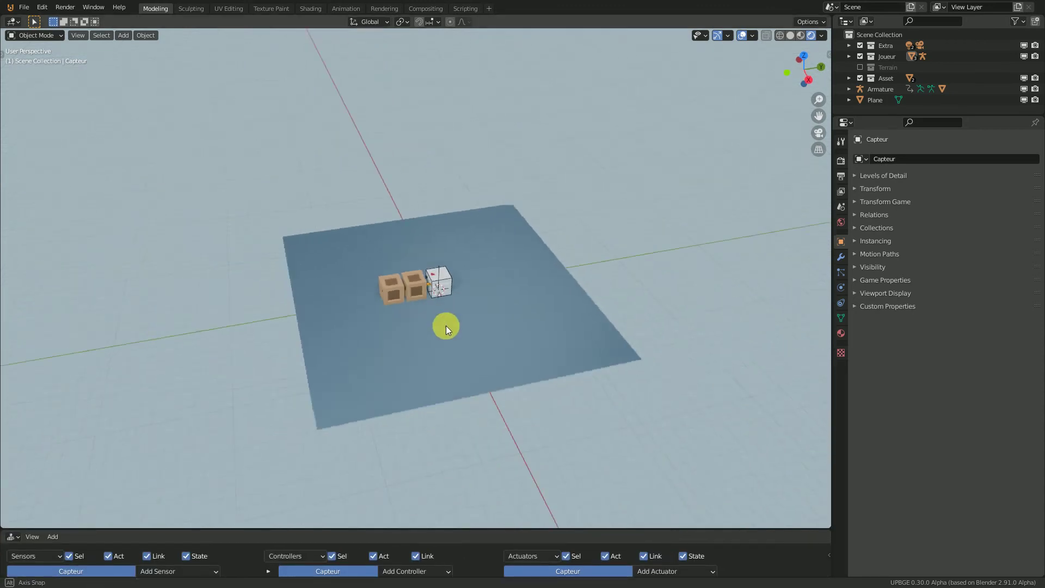
scroll(477, 320, up, 3)
middle_drag(477, 320, 448, 308)
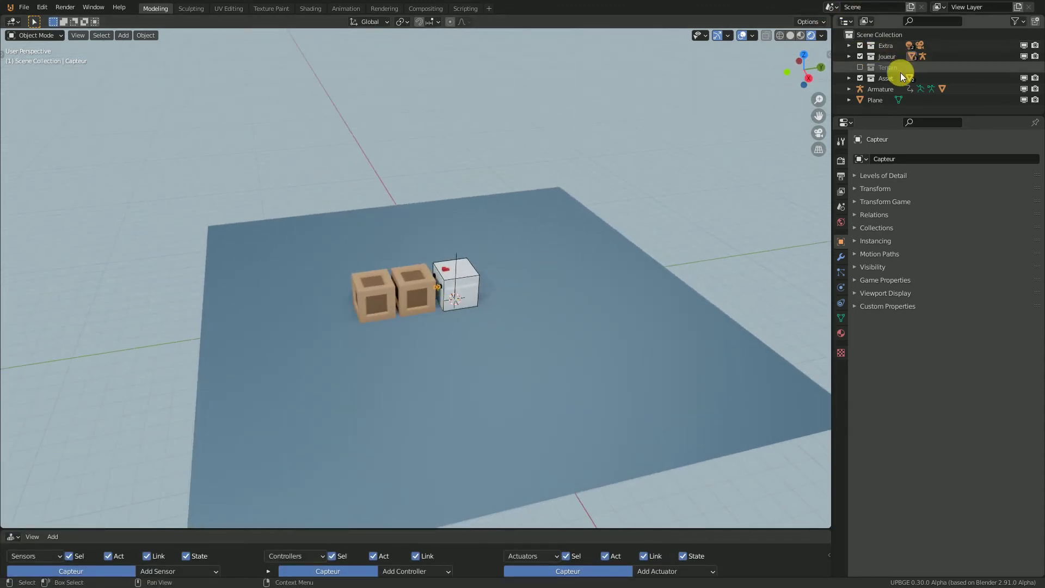
- Select the Camera from the Extra collection and show its Transform values in the sidebar
click(877, 46)
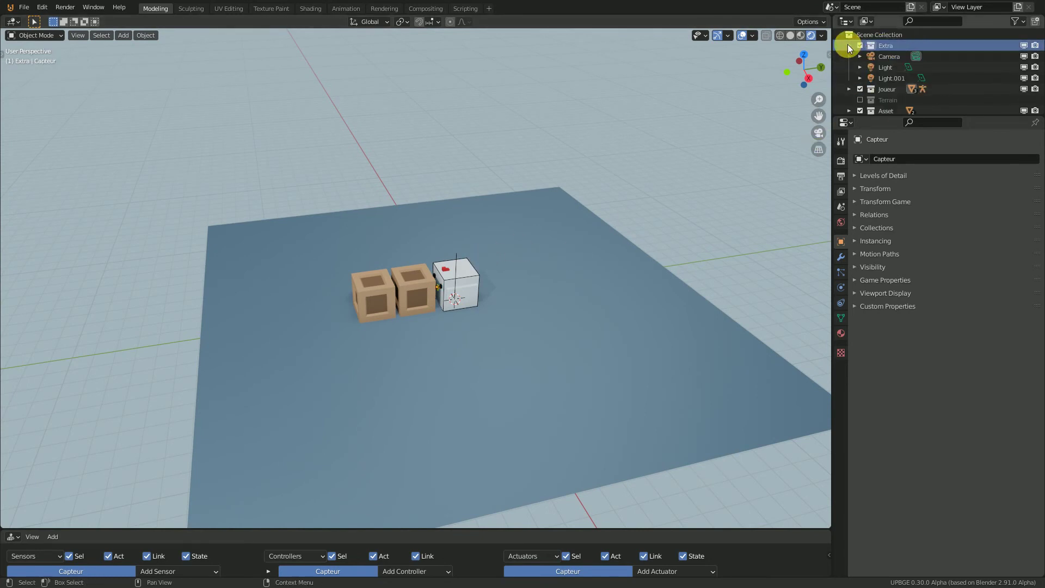
key(KP_0)
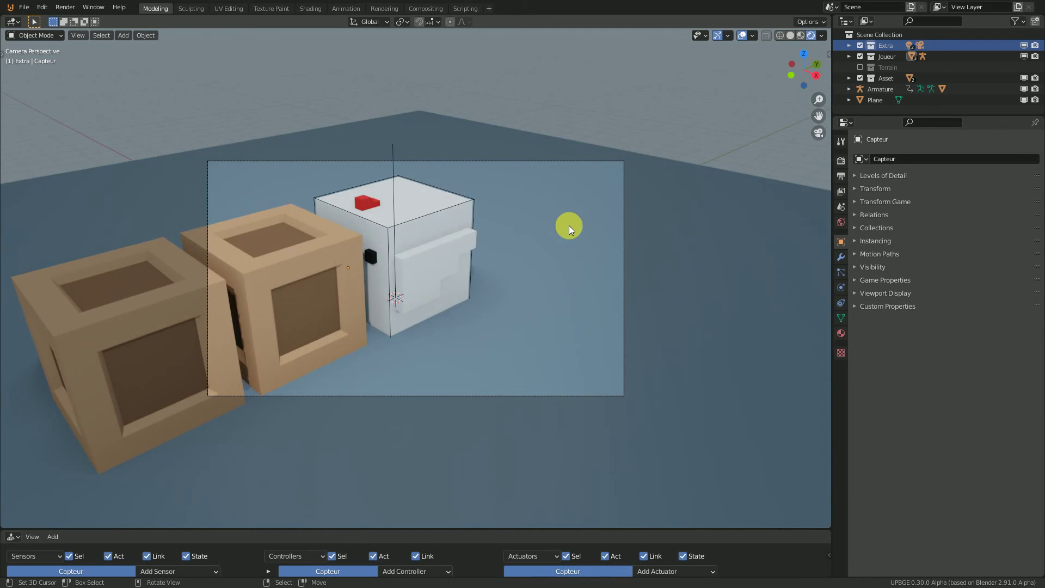
click(494, 160)
scroll(680, 126, up, 2)
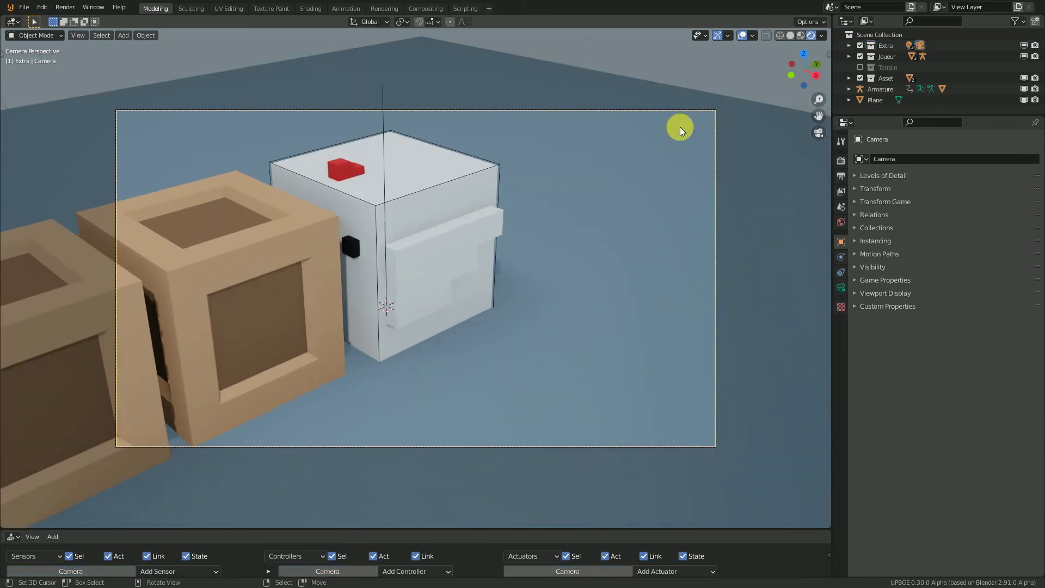
click(716, 36)
key(n)
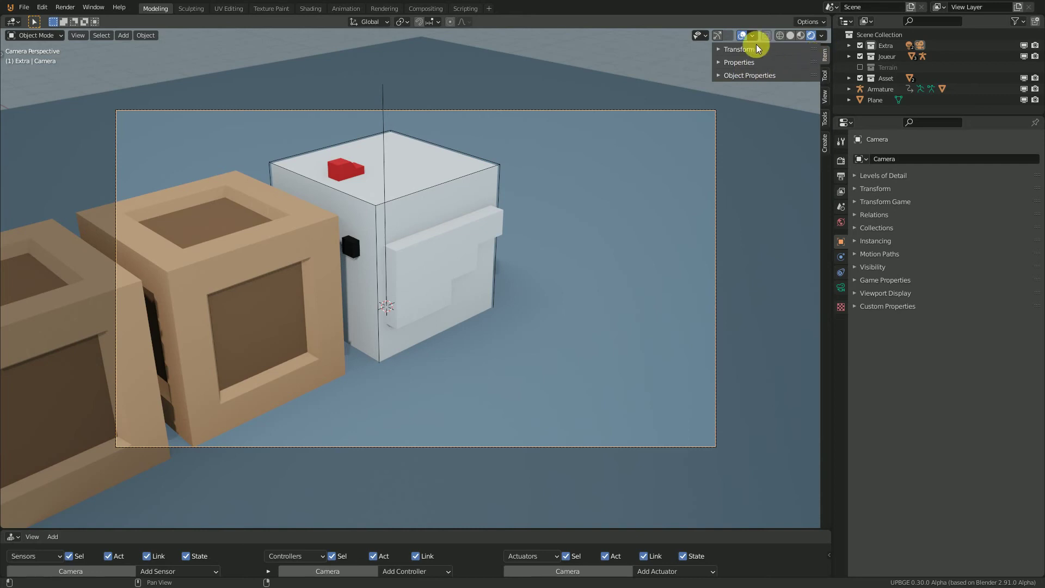
click(750, 50)
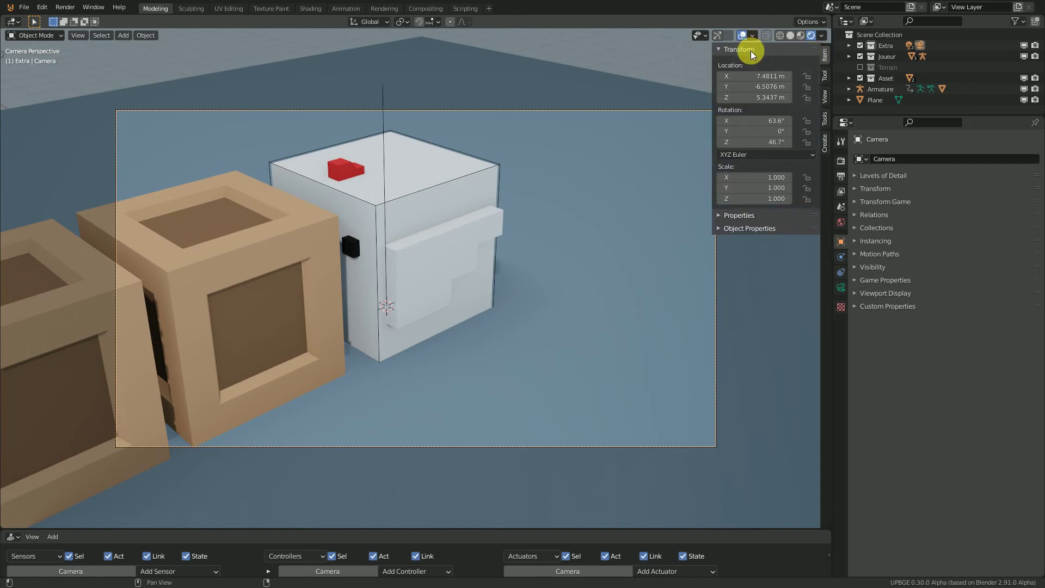
- Enter camera rotation X 55° and Z 44°, leaving Y at 0°
click(776, 122)
text(5)
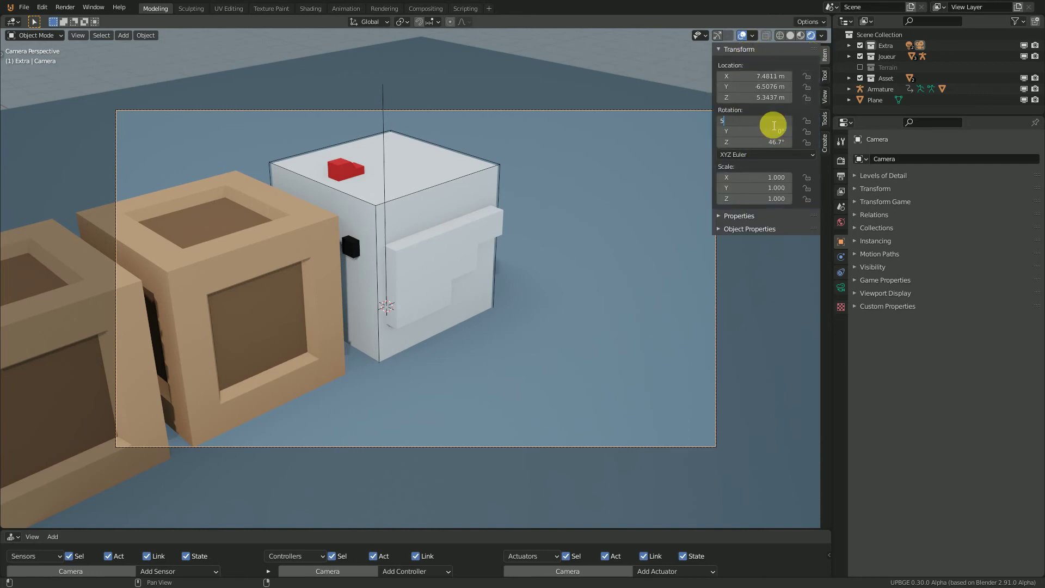
text(0)
key(Return)
click(767, 142)
text(44)
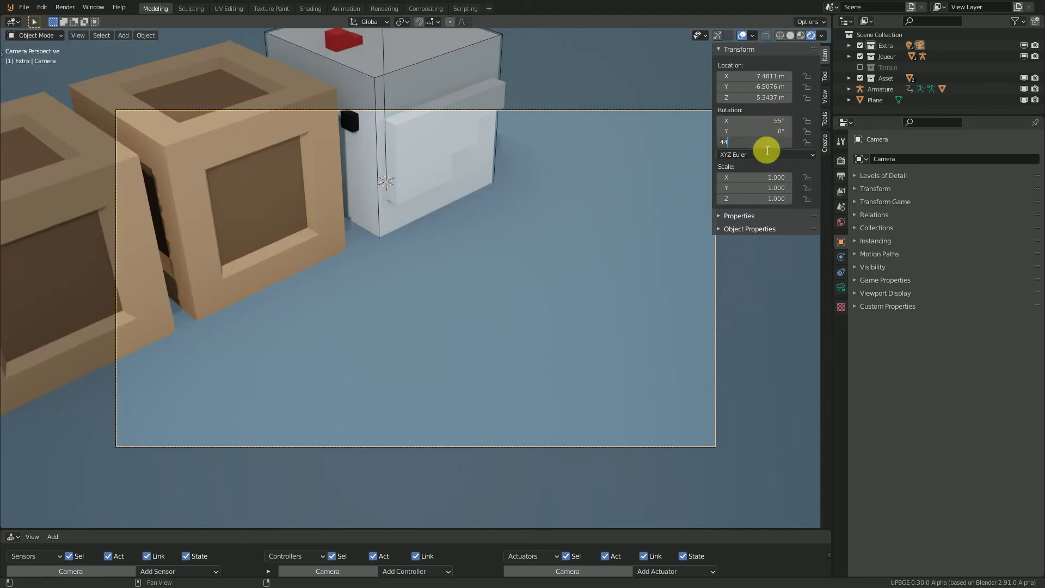
key(Return)
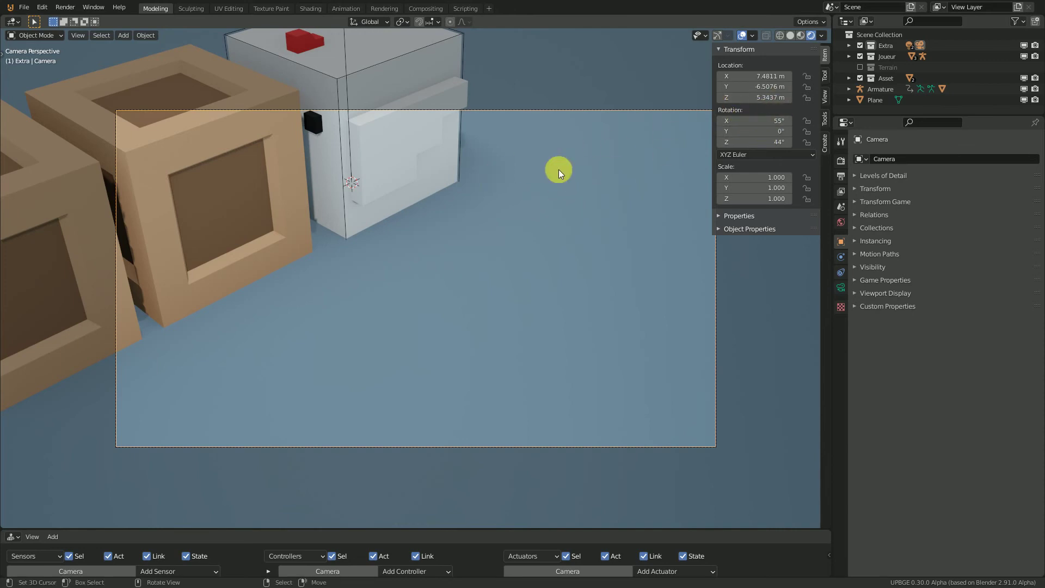
mouse_move(558, 169)
middle_down()
mouse_move(407, 243)
mouse_move(495, 277)
mouse_move(472, 305)
middle_up()
scroll(407, 243, down, 4)
scroll(433, 217, down, 3)
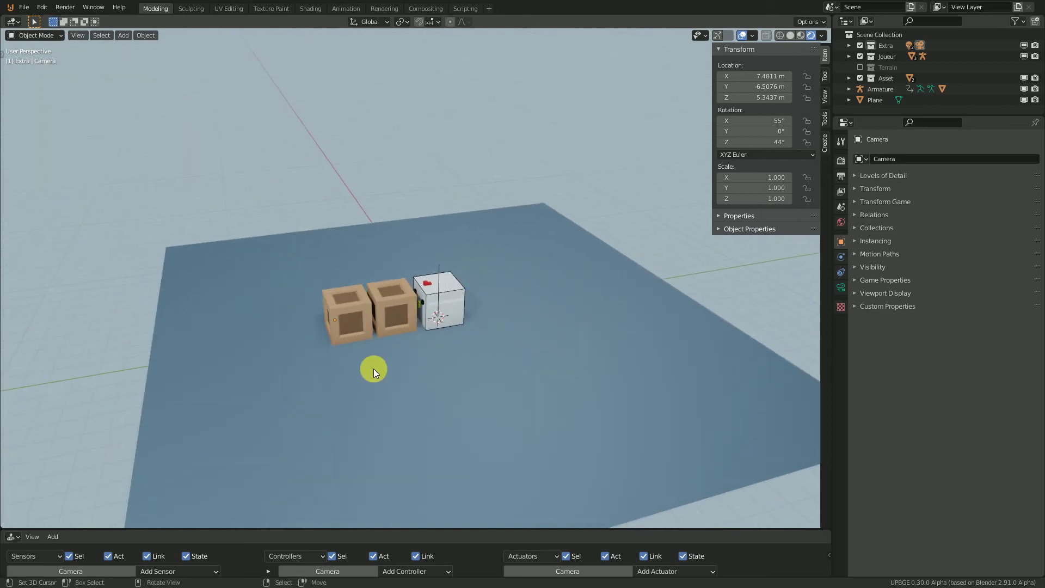
- Align the camera to a steeper, more top-down view and reposition it
mouse_move(373, 368)
middle_down()
mouse_move(430, 377)
mouse_move(452, 322)
middle_up()
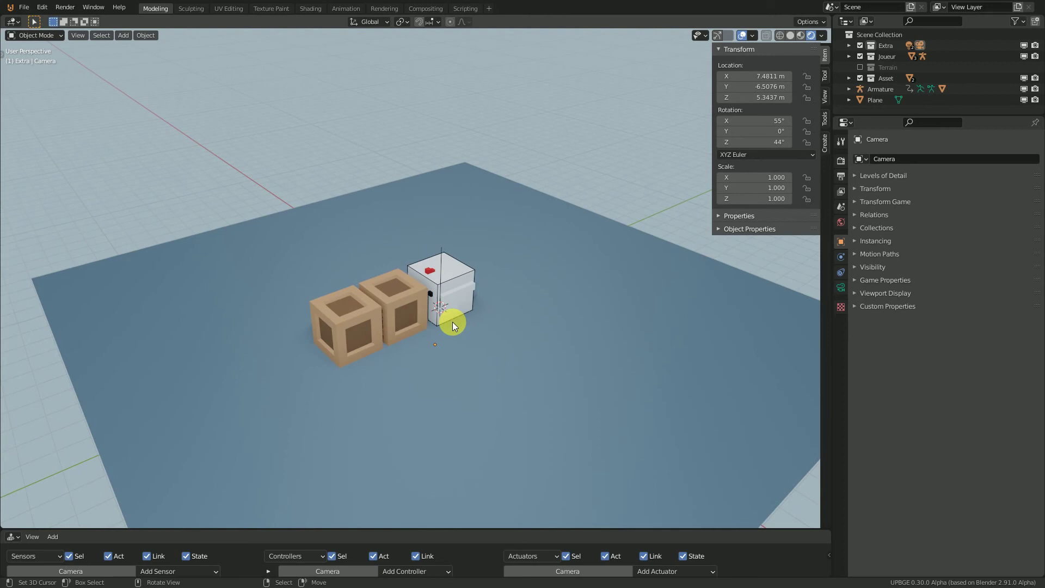
key(ctrl+alt+KP_0)
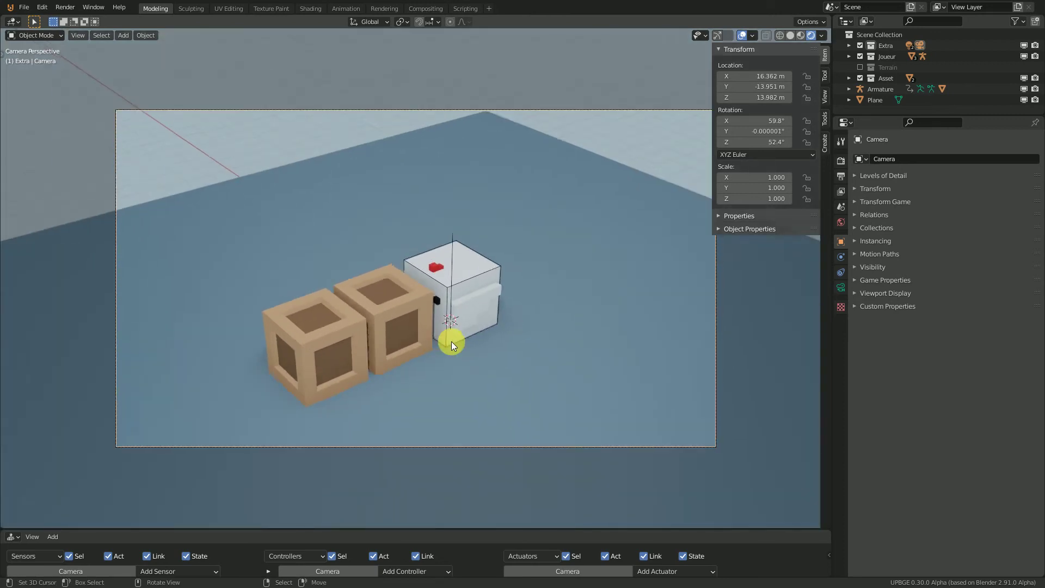
mouse_move(451, 341)
shift+middle_down()
mouse_move(371, 337)
mouse_move(407, 335)
shift+middle_up()
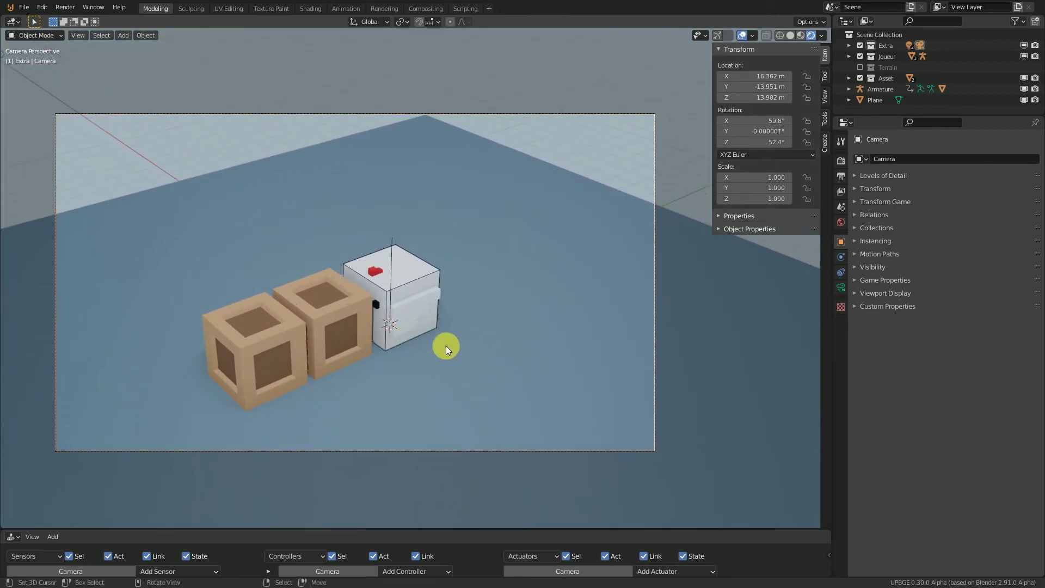
key(g)
click(537, 409)
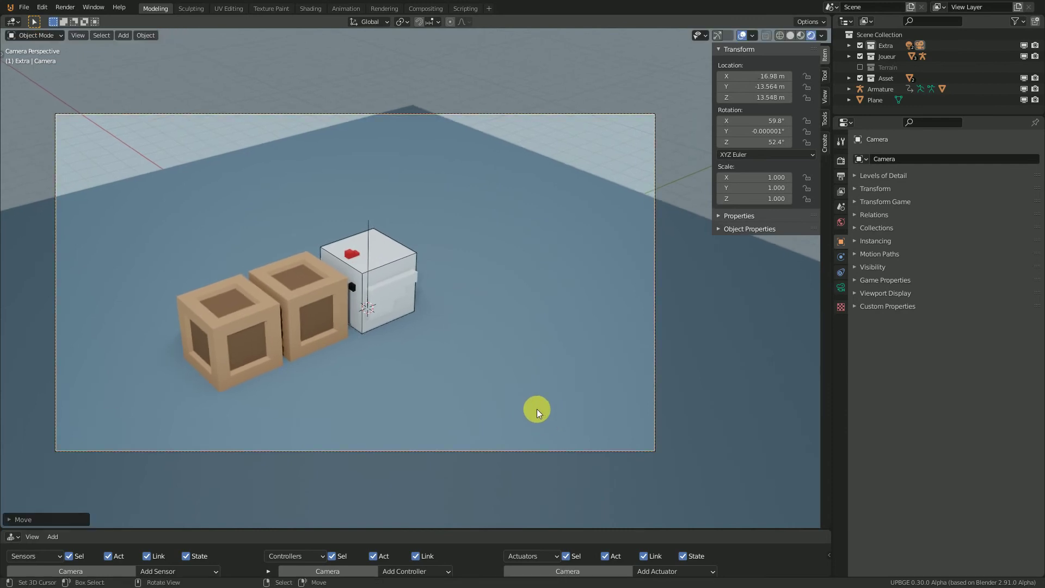
- Pull the camera back along its depth axis and set its Y rotation to 0°
key(g)
key(z)
key(z)
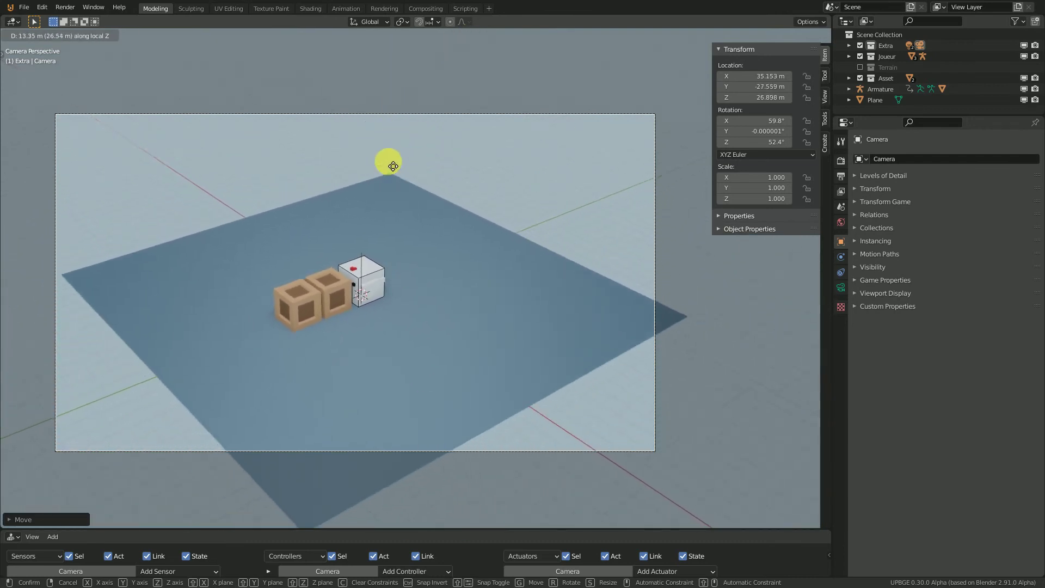
click(392, 120)
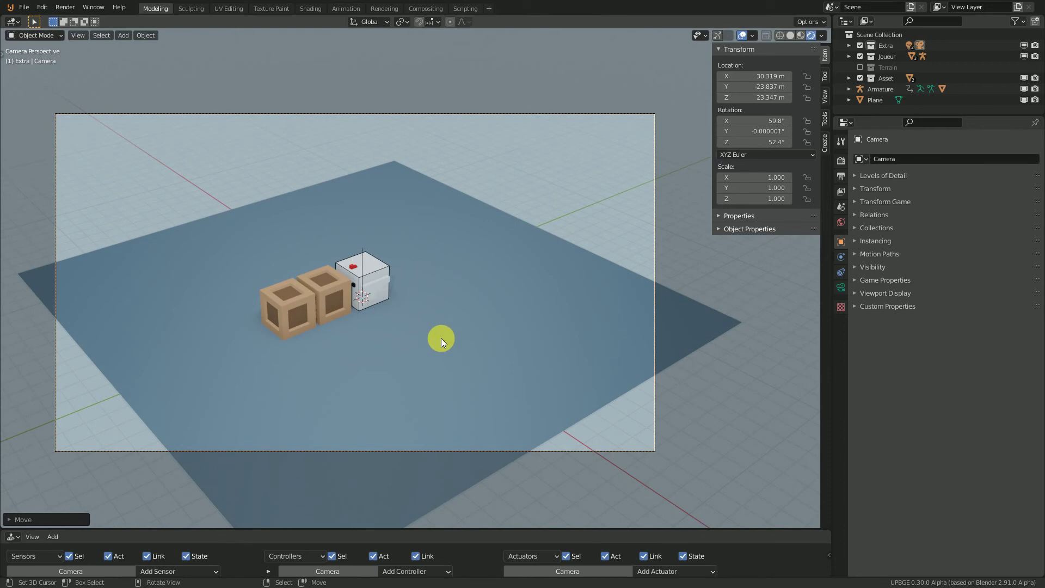
scroll(441, 338, up, 2)
text(0)
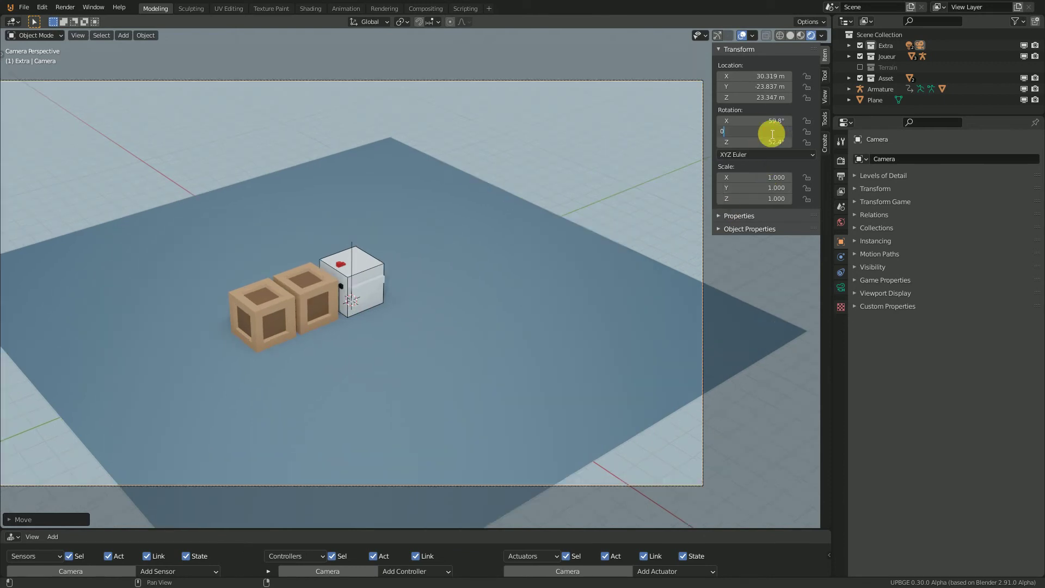
key(Return)
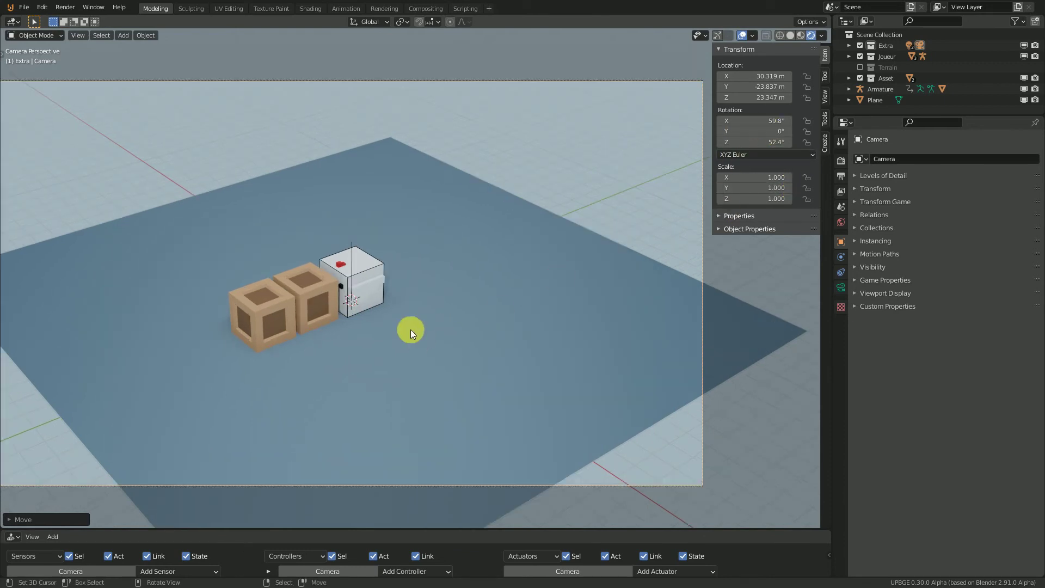
scroll(378, 330, down, 1)
scroll(378, 331, up, 1)
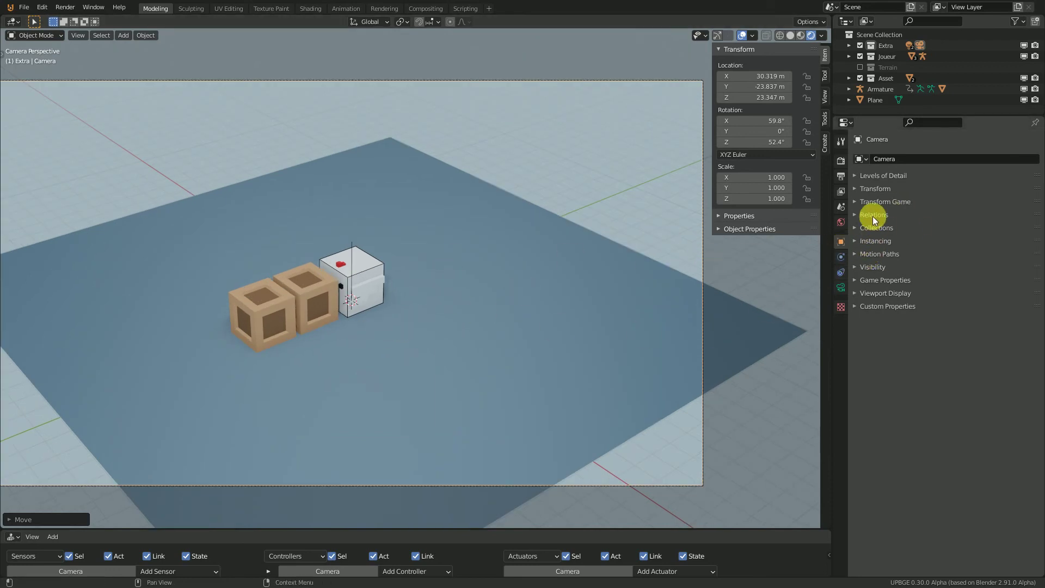
- Parent the camera to the Joueur cube with Object (Keep Transform)
click(853, 188)
click(861, 190)
click(868, 214)
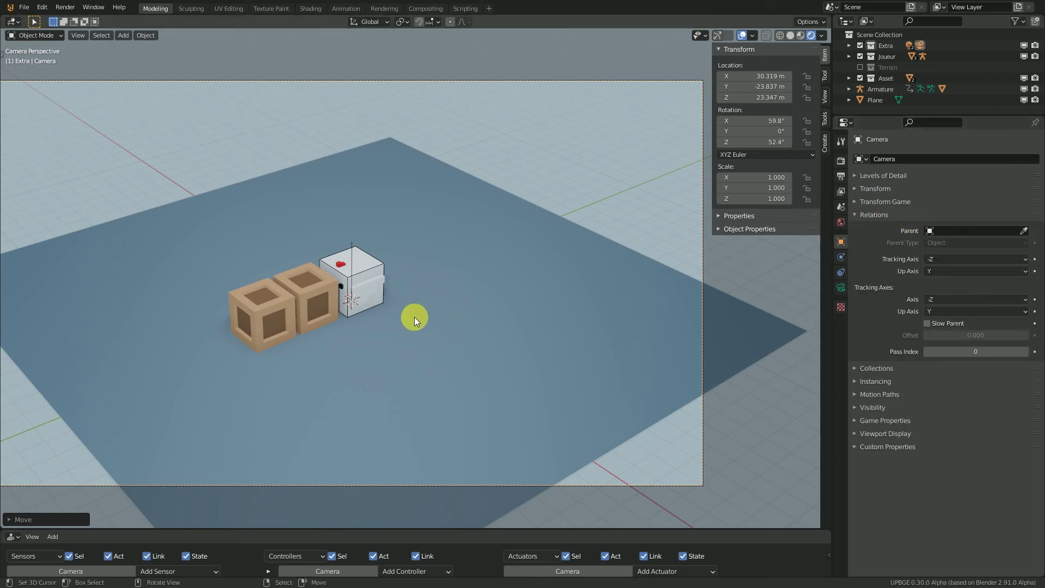
scroll(400, 289, up, 1)
scroll(421, 303, down, 1)
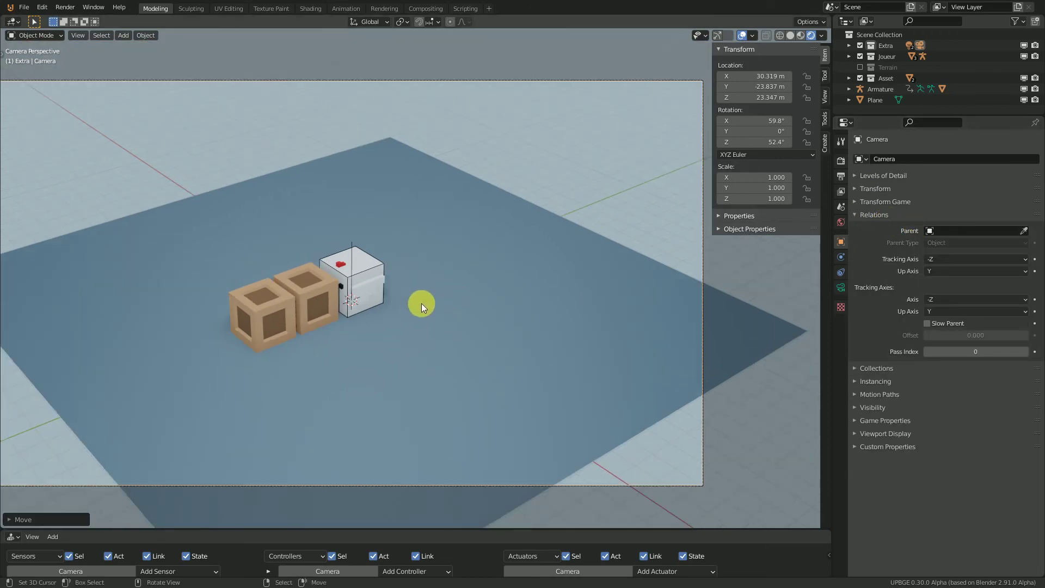
click(356, 245)
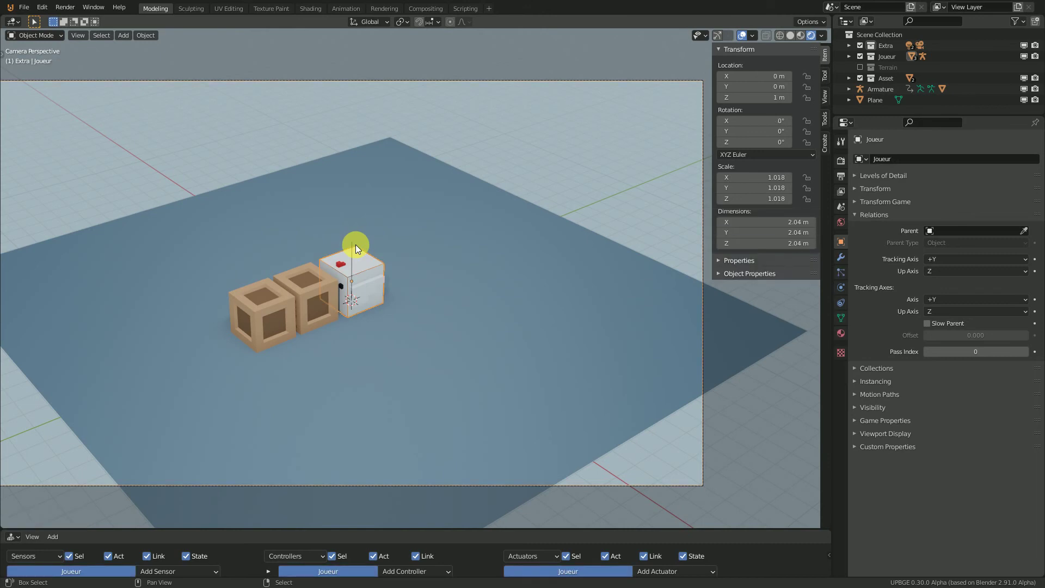
key(ctrl+p)
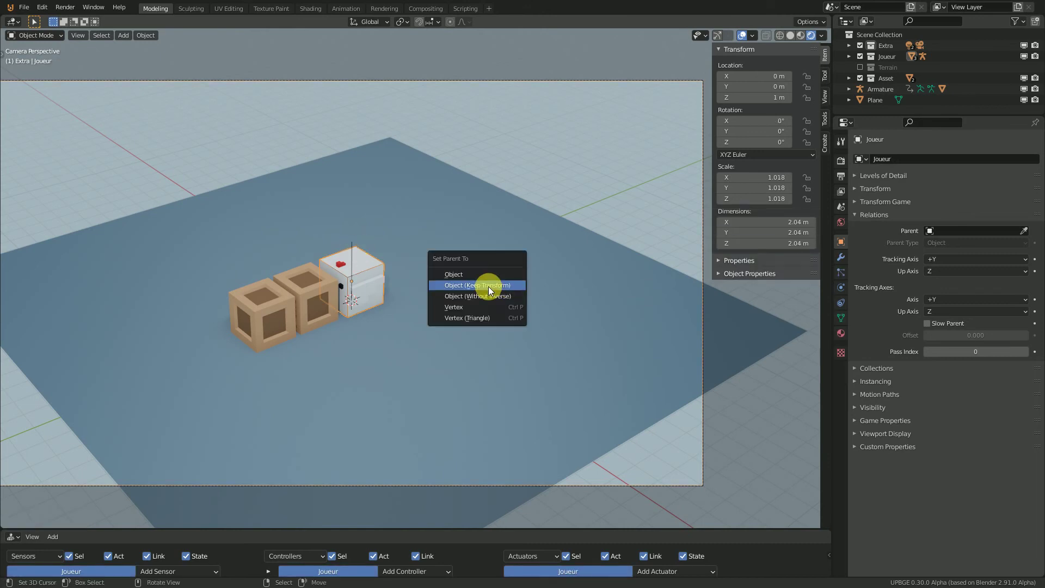
click(495, 274)
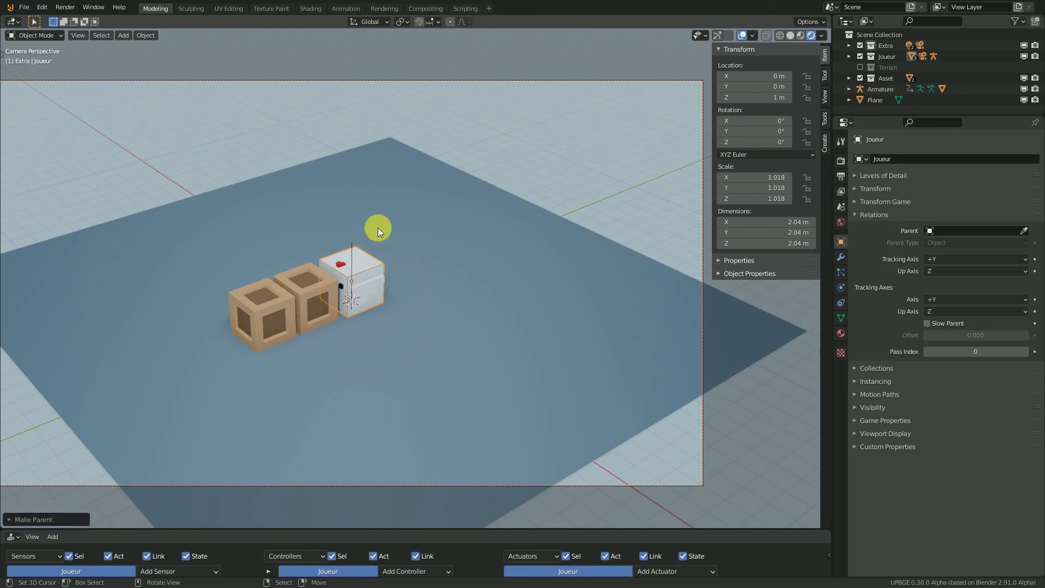
- Set the camera's parent type to Vertex and turn its Z rotation to about 50°
click(501, 81)
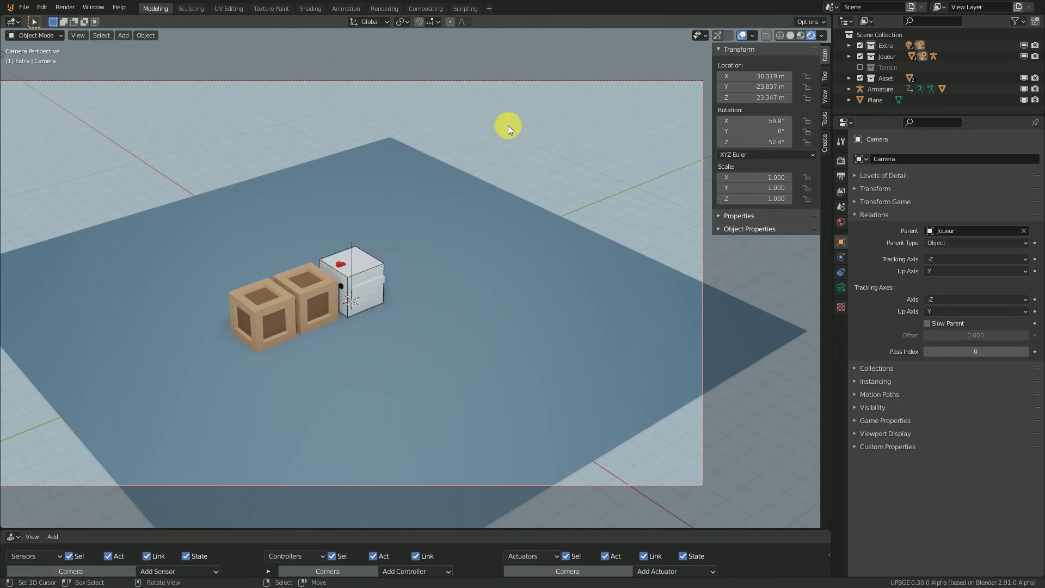
click(943, 244)
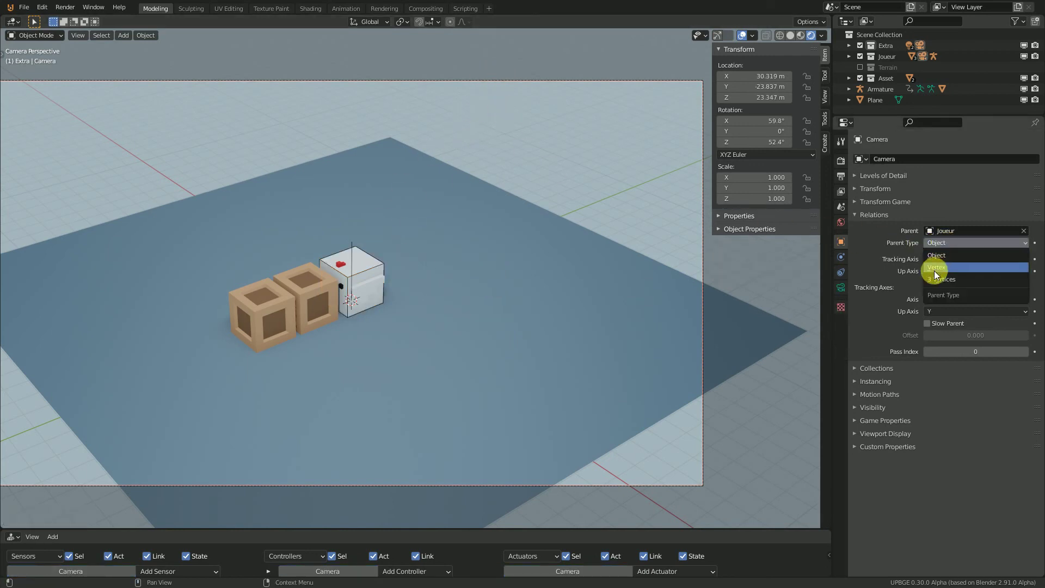
click(940, 269)
scroll(462, 287, down, 1)
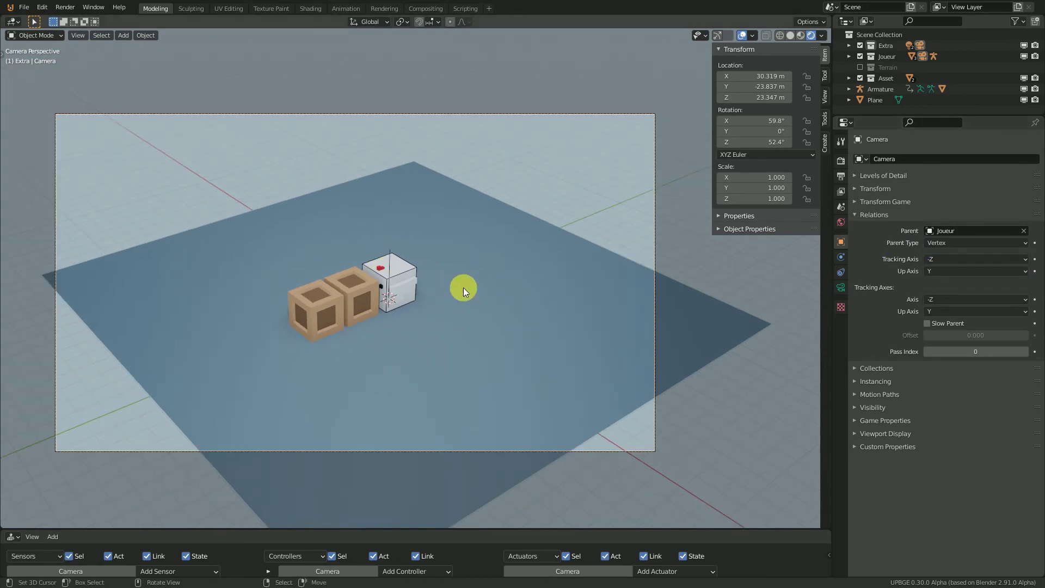
drag(762, 142, 740, 142)
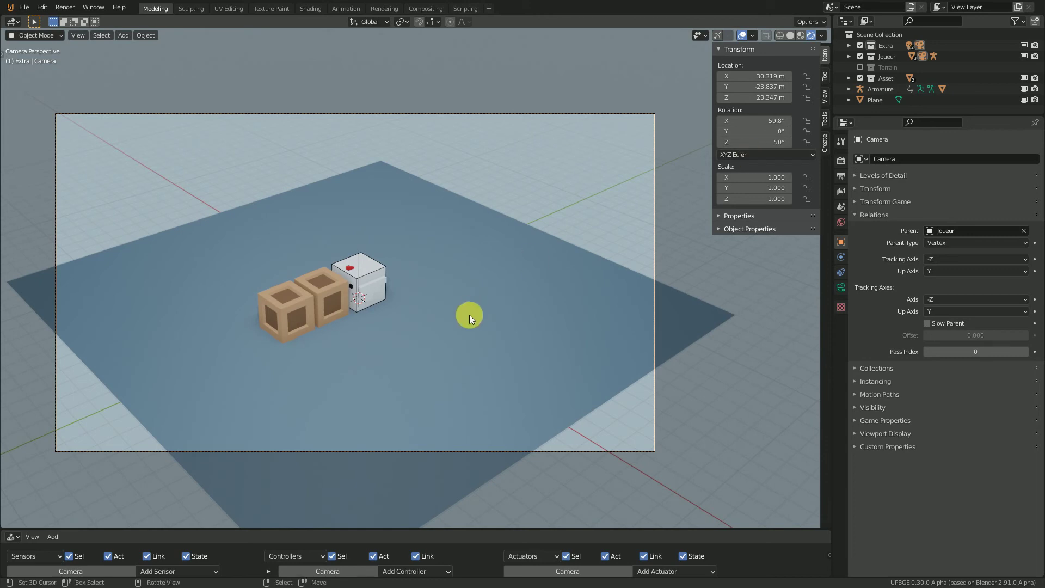
key(n)
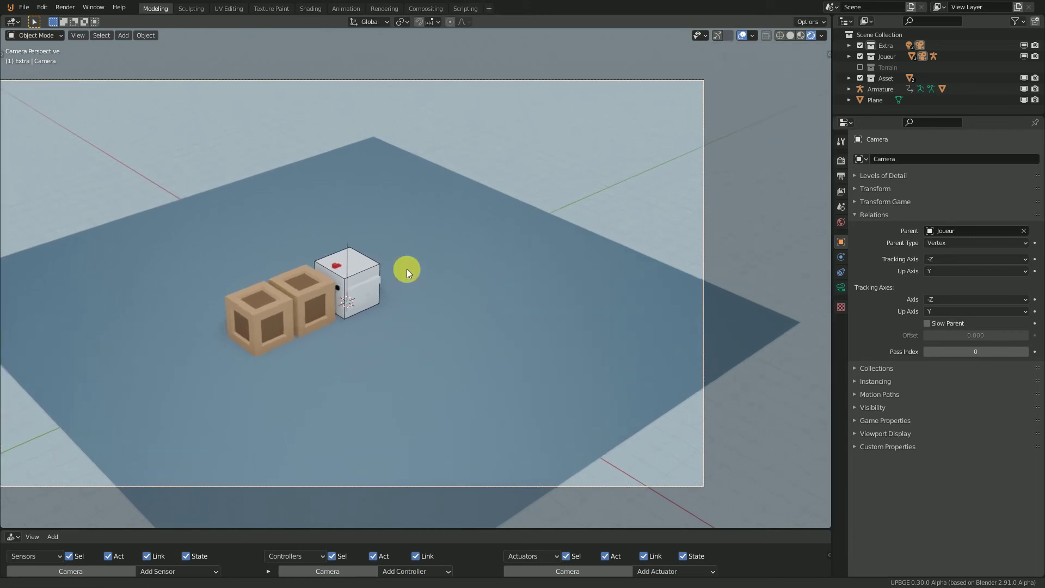
scroll(407, 266, up, 2)
scroll(436, 260, up, 1)
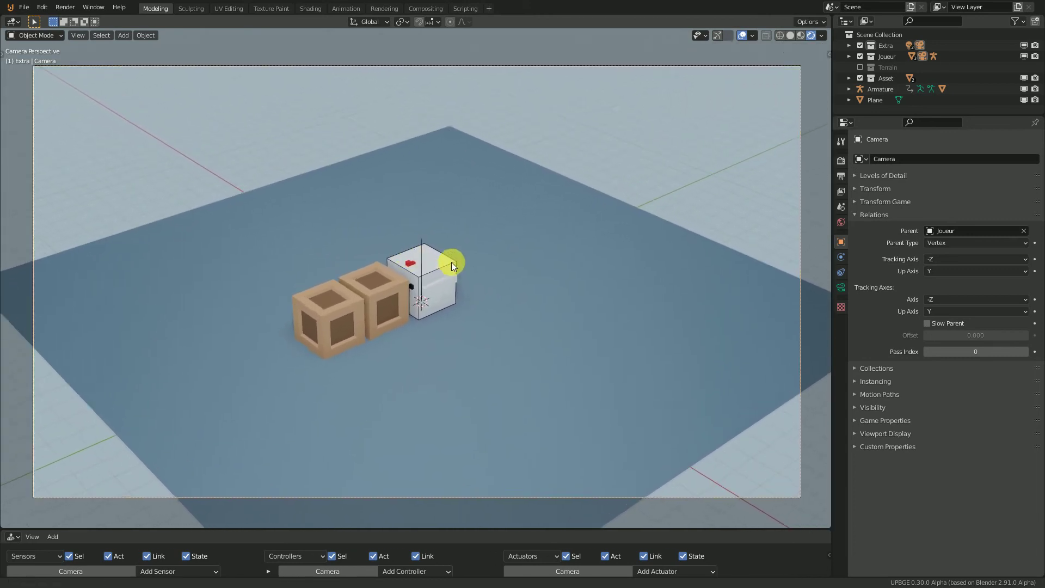
scroll(454, 257, up, 1)
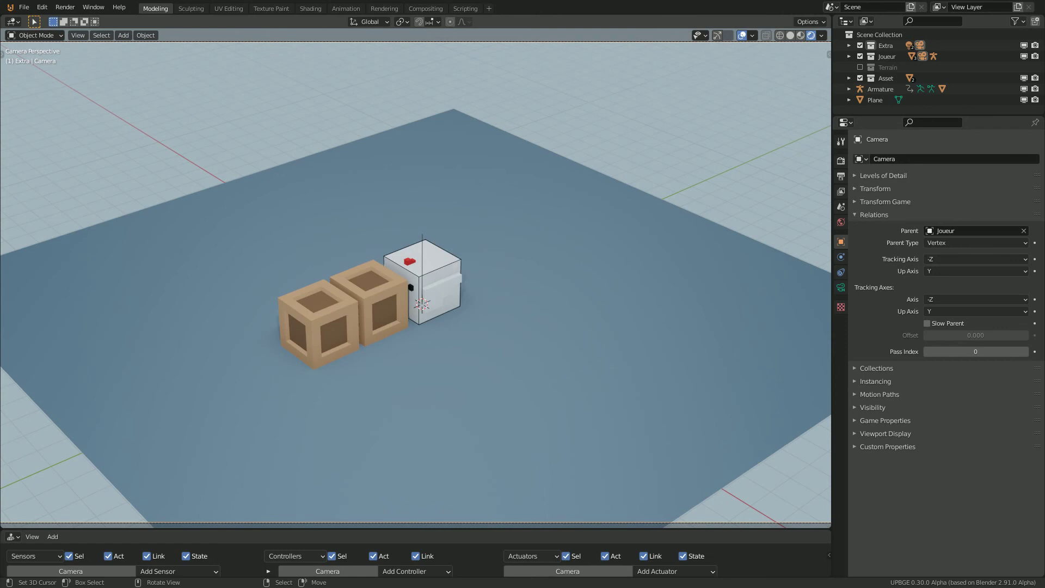
- Run the game, drive the chicken into both crates to shove them around, then stop
key(p)
key(s)
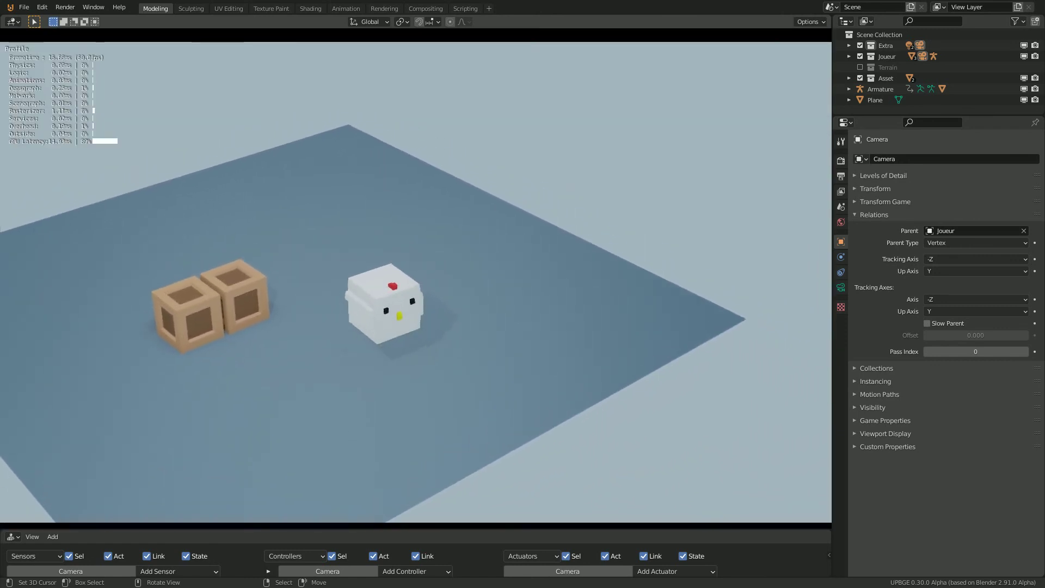
key(w)
key(w)
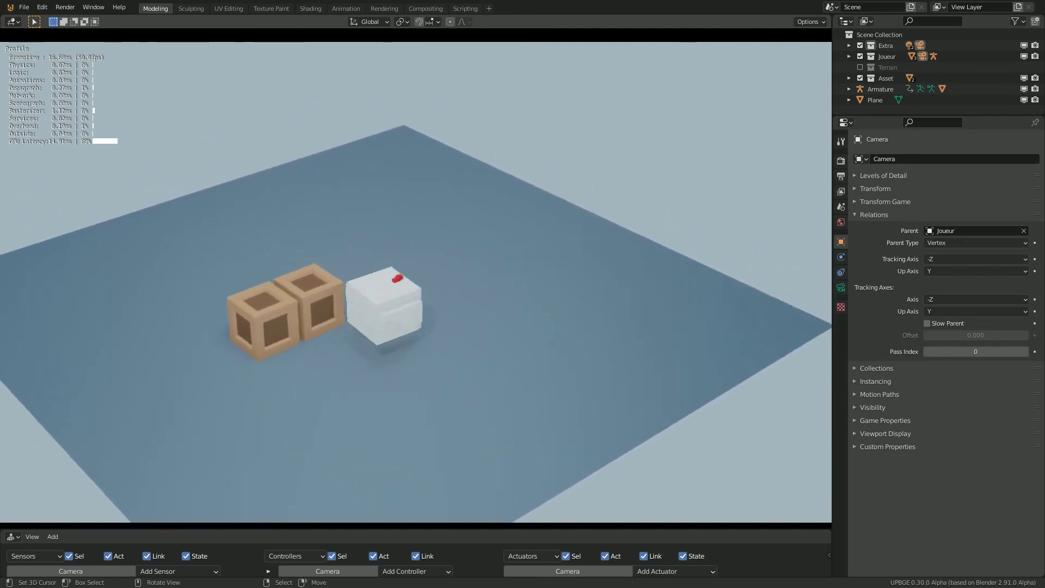
key(a)
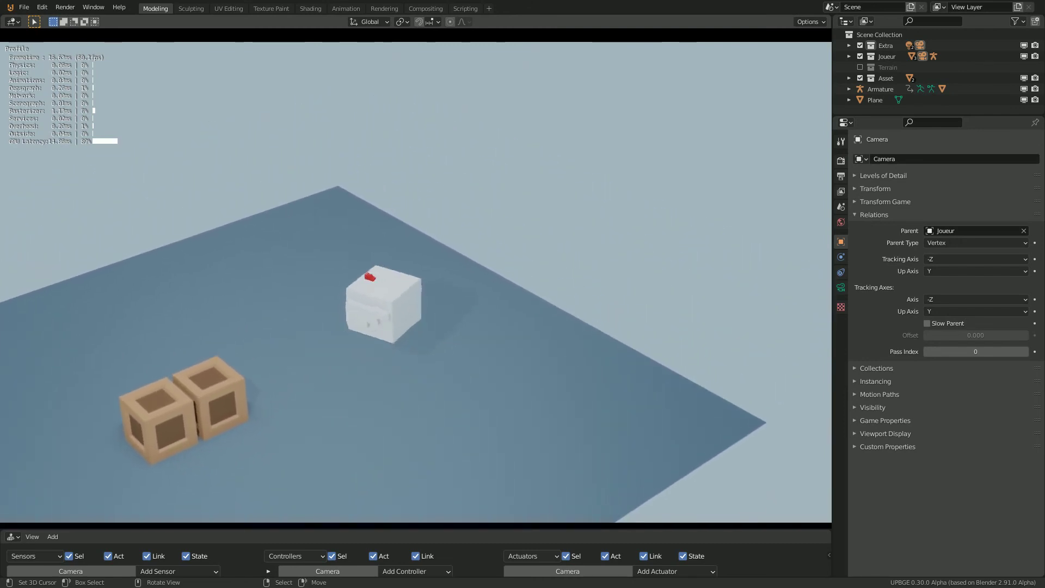
key(w)
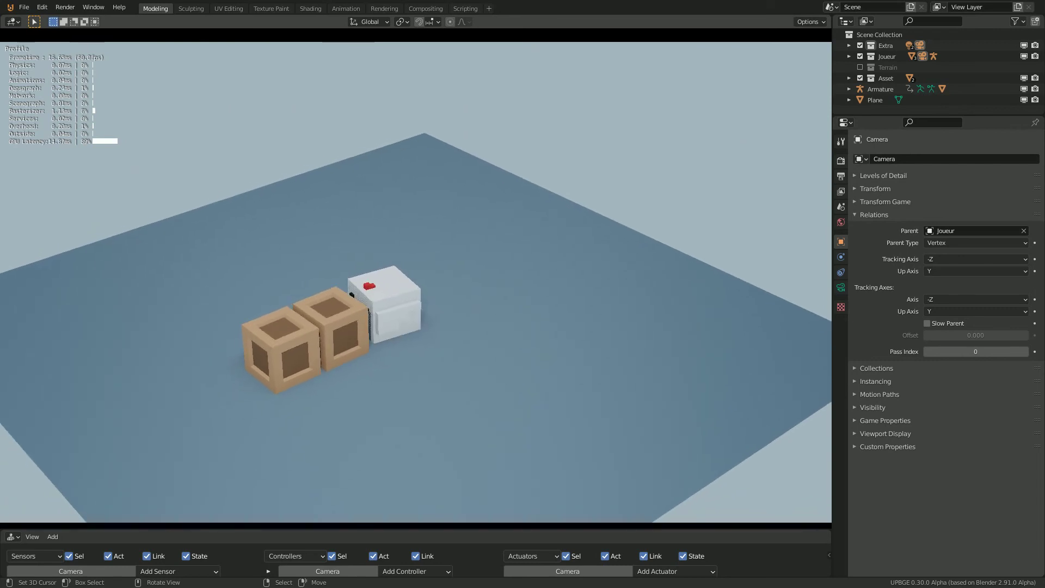
key(w)
key(a)
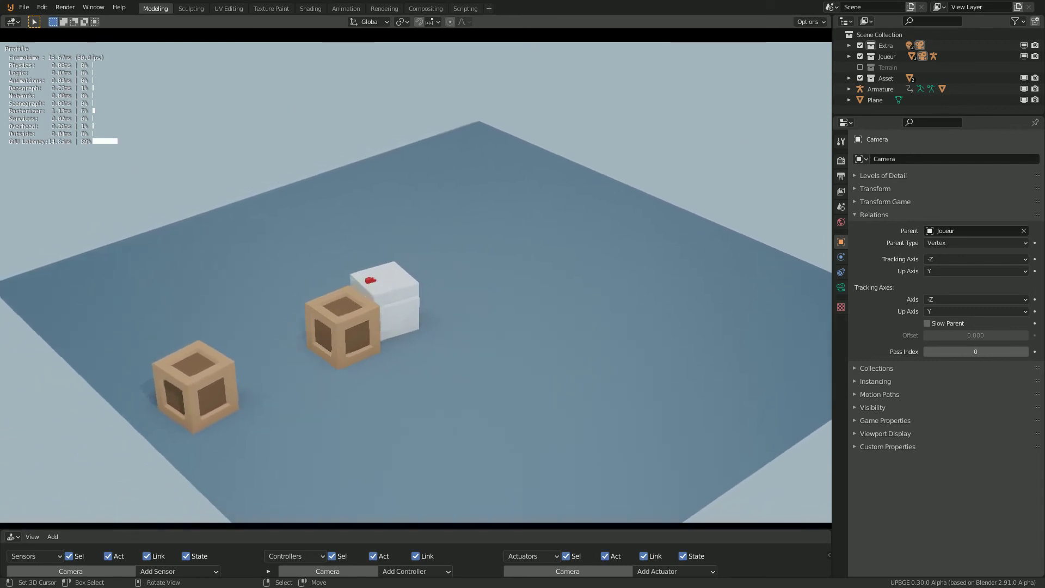
key(w)
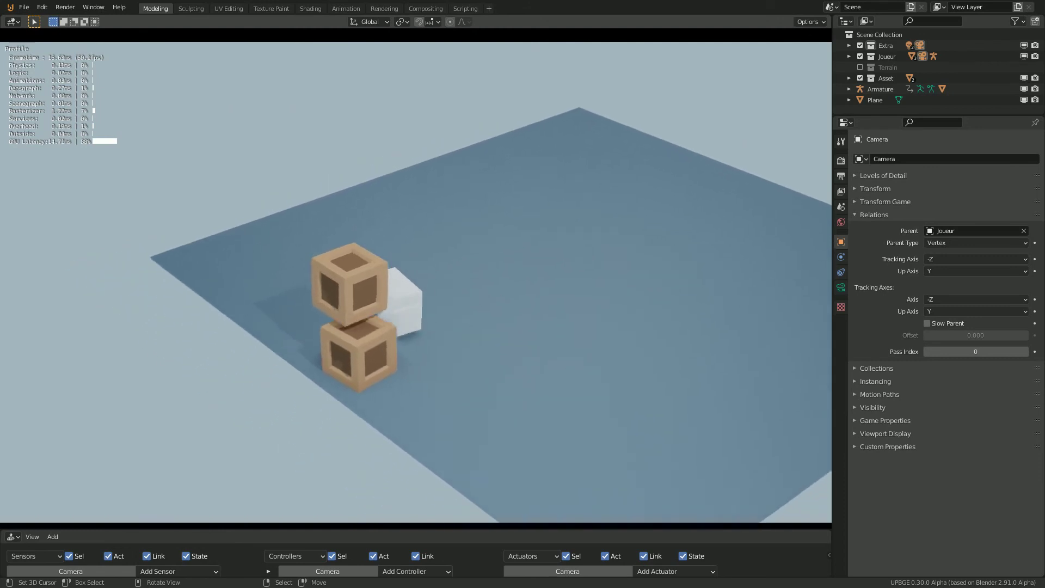
key(a)
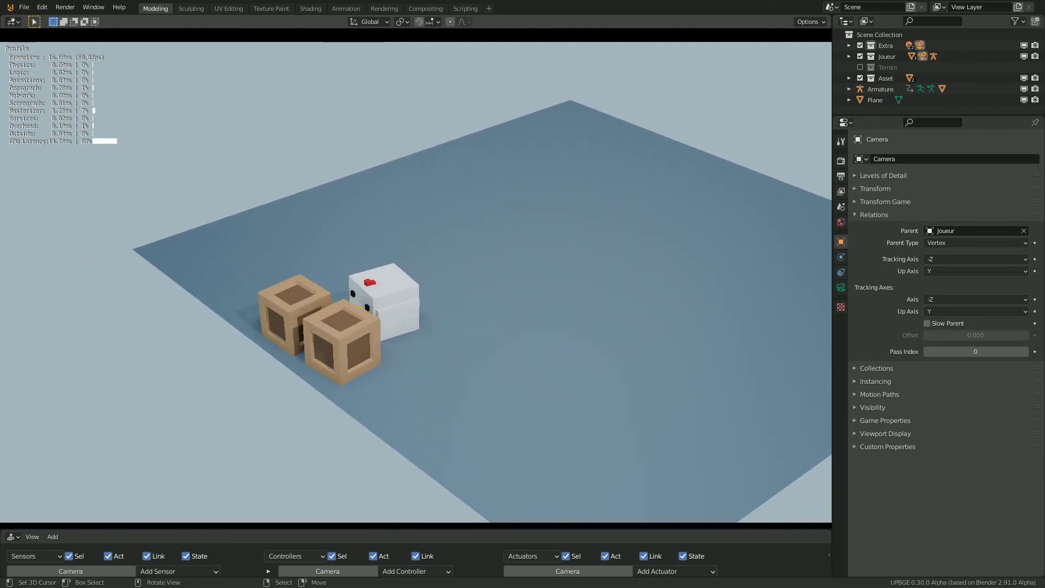
key(d)
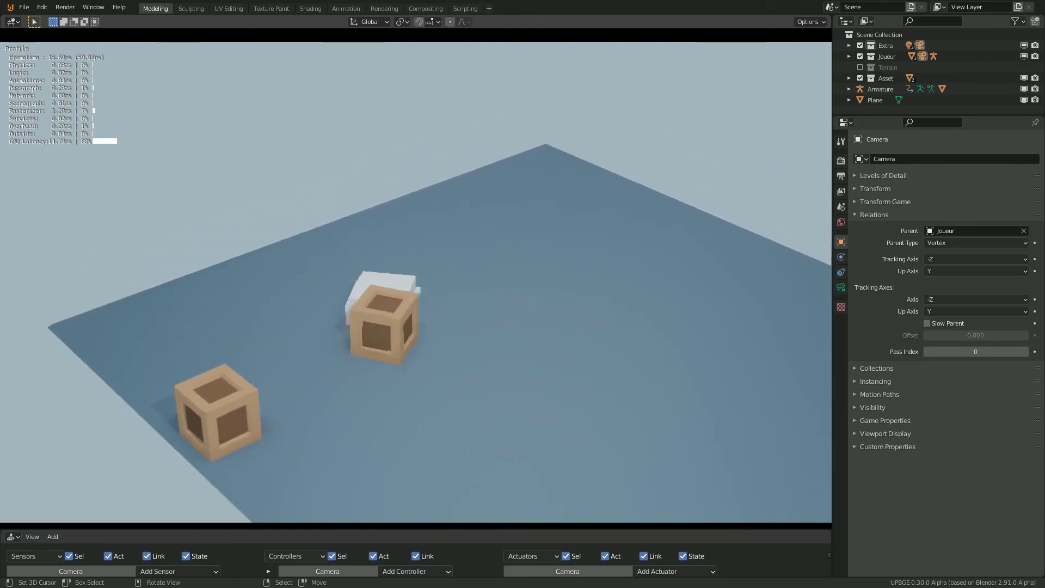
key(a)
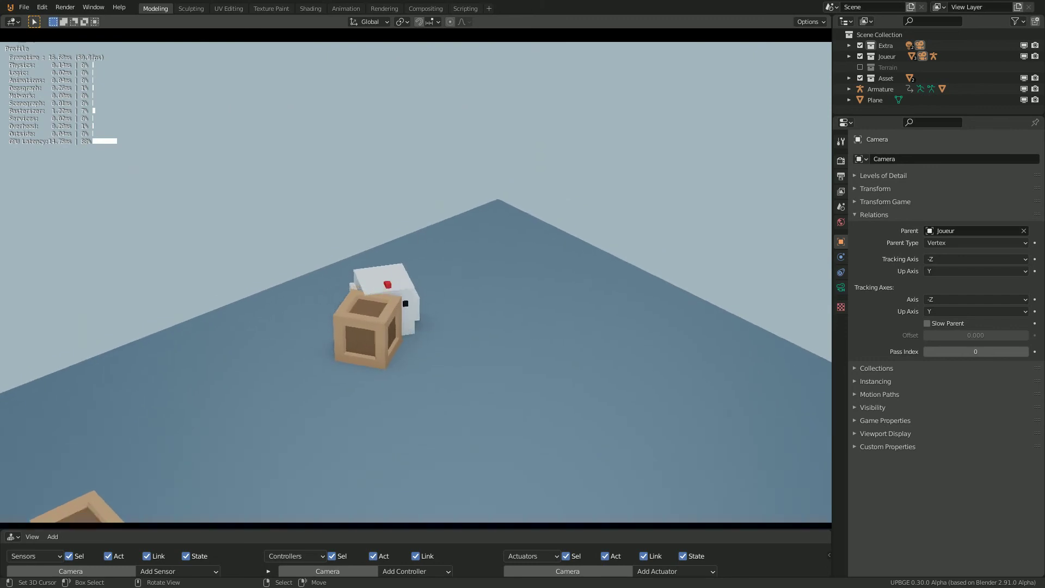
key(a)
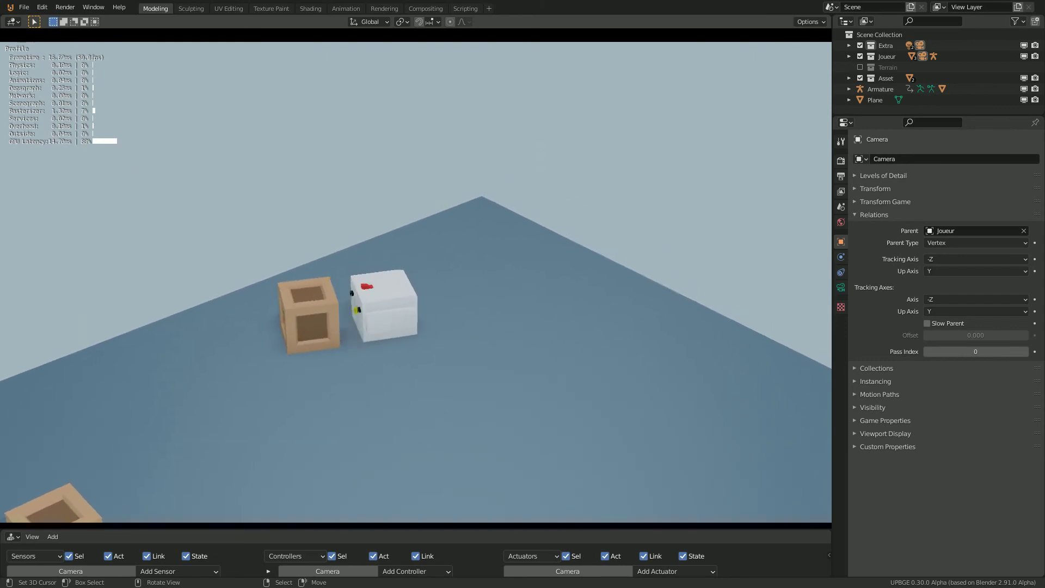
key(d)
key(a)
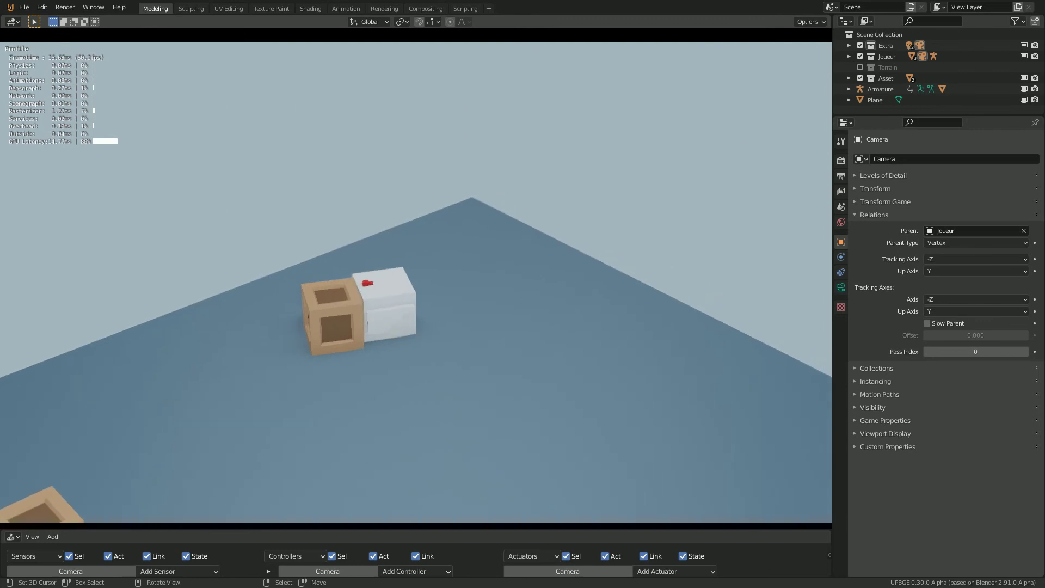
key(d)
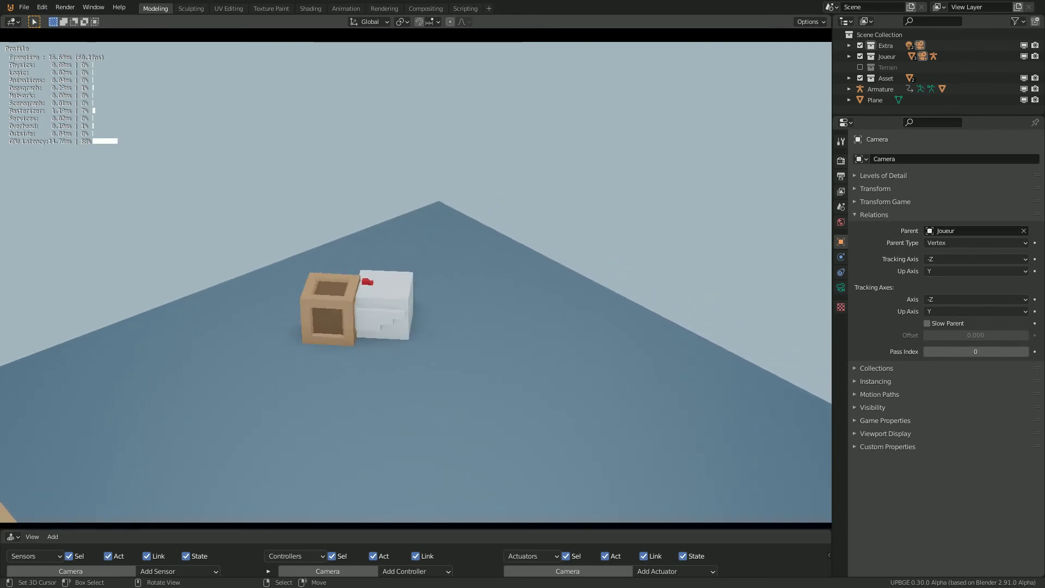
key(d)
key(a)
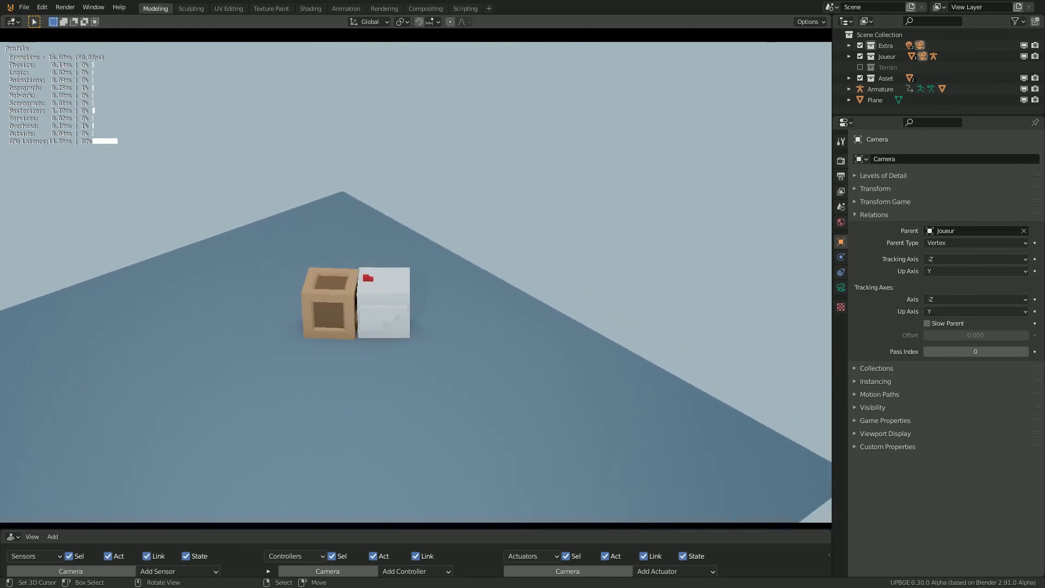
key(d)
key(d)
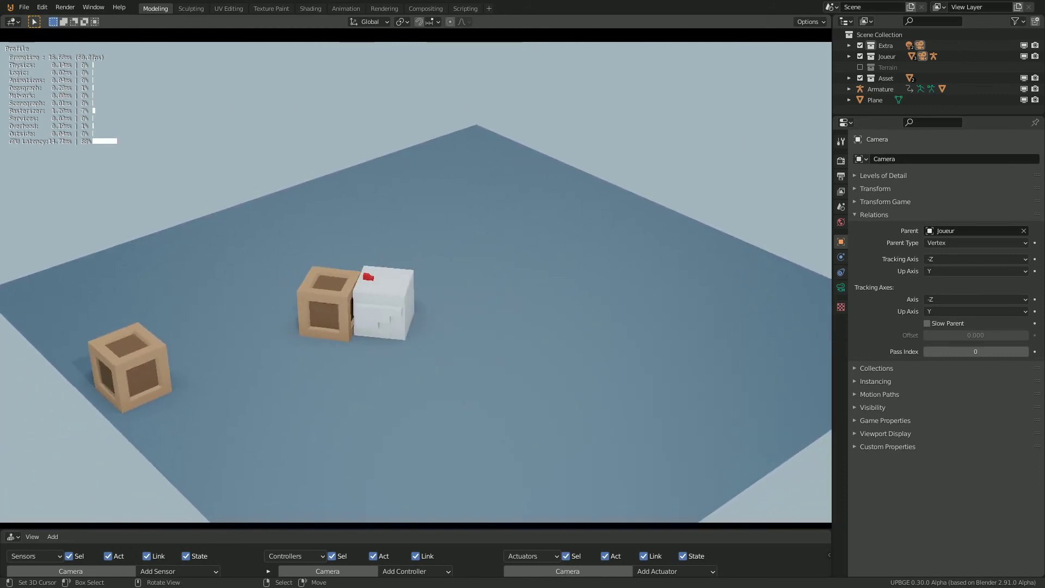
key(Escape)
- Stretch the Capteur sensor along Y and shift it along Y toward the crates
key(KP_0)
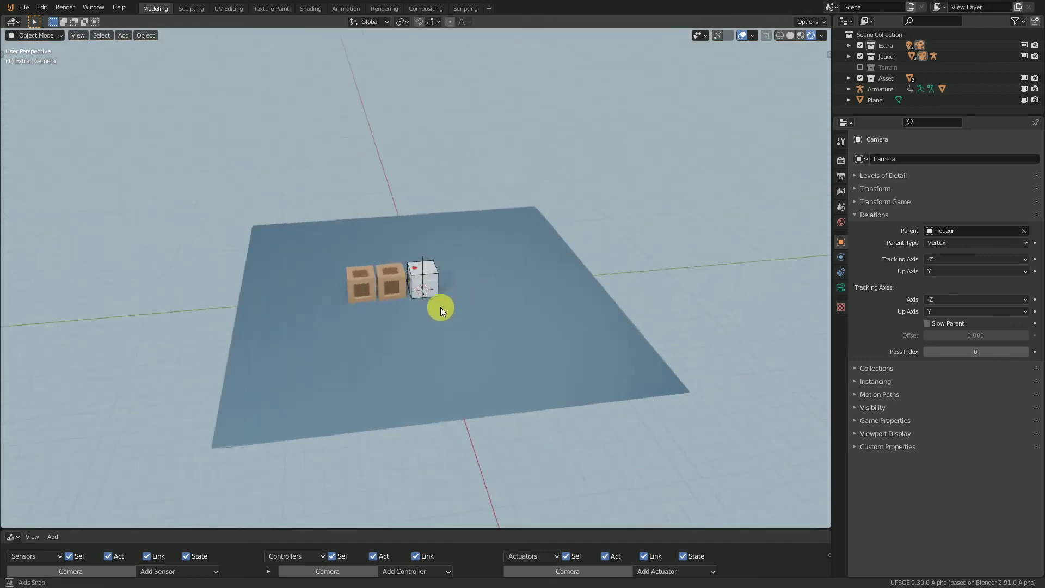
scroll(438, 313, up, 3)
scroll(436, 320, up, 2)
click(369, 286)
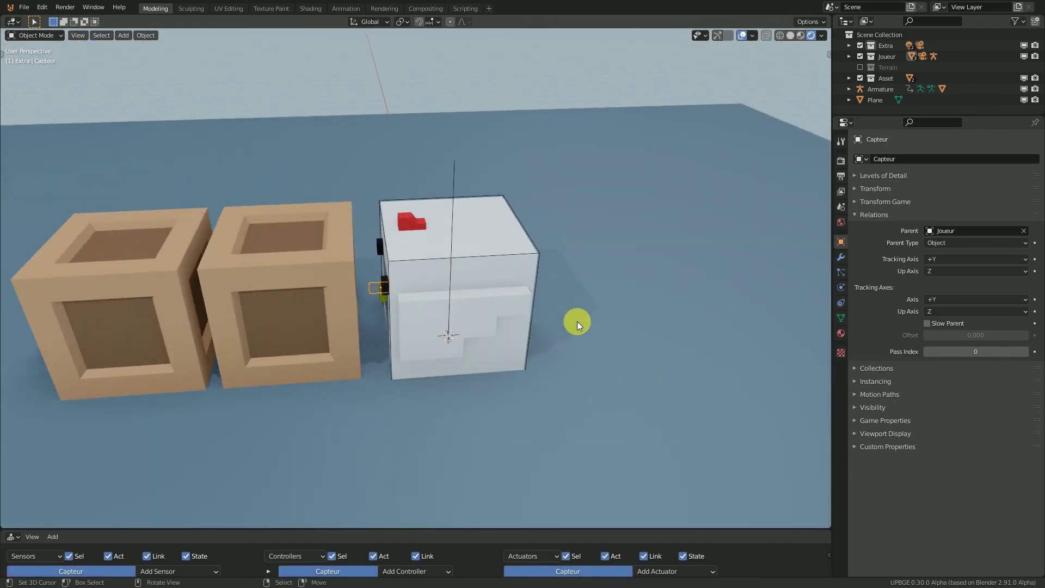
key(s)
key(x)
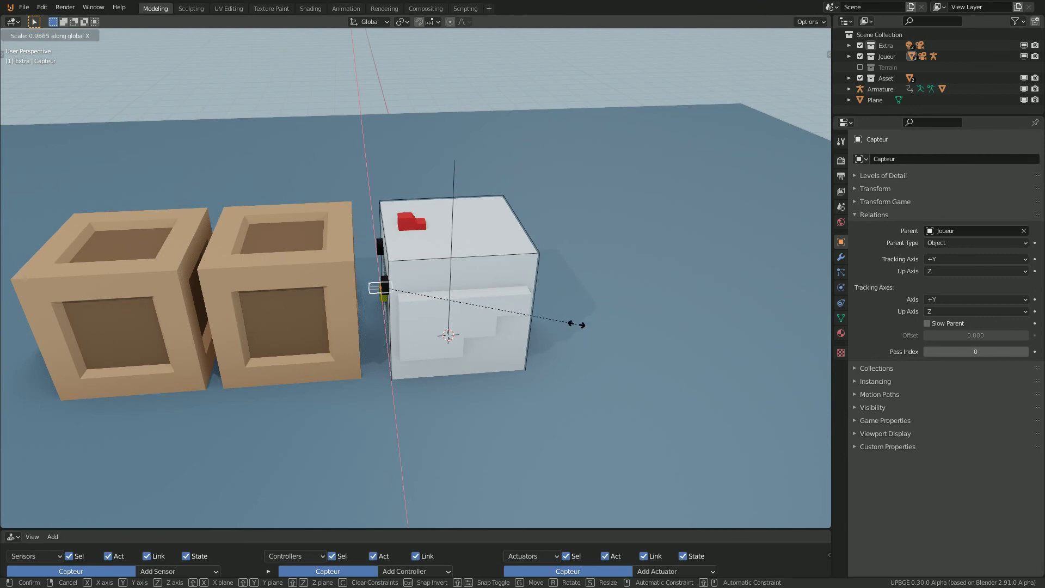
key(y)
click(675, 333)
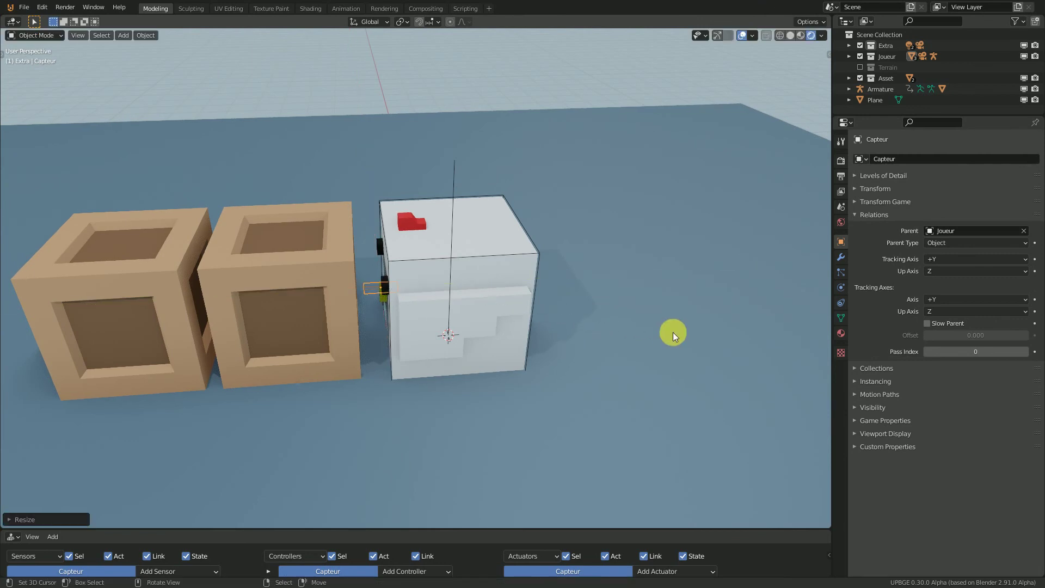
key(g)
key(y)
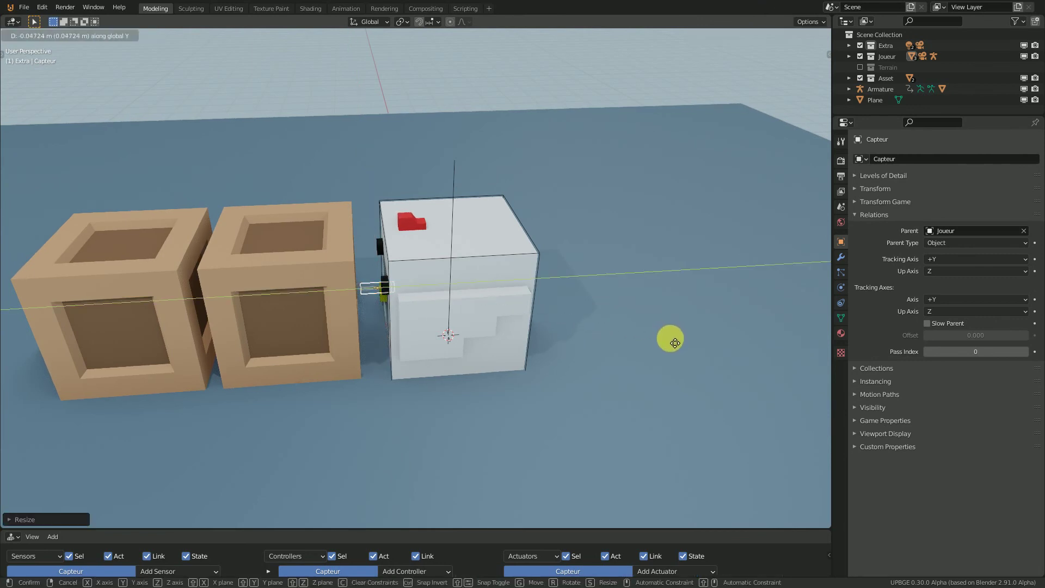
click(674, 342)
- Lengthen Capteur further along Y to 1.195, then play from the camera view
scroll(354, 269, up, 1)
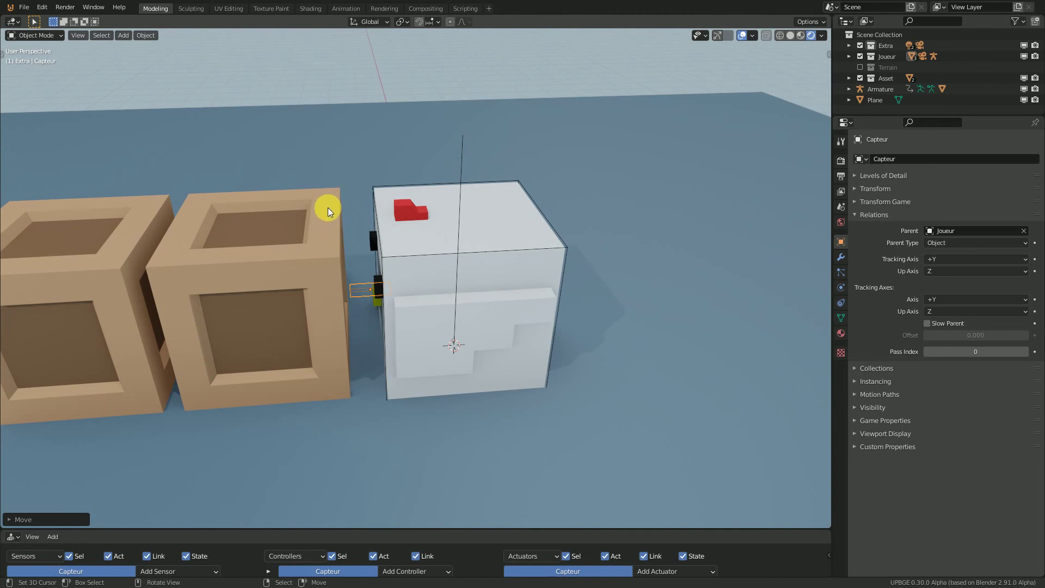
click(328, 229)
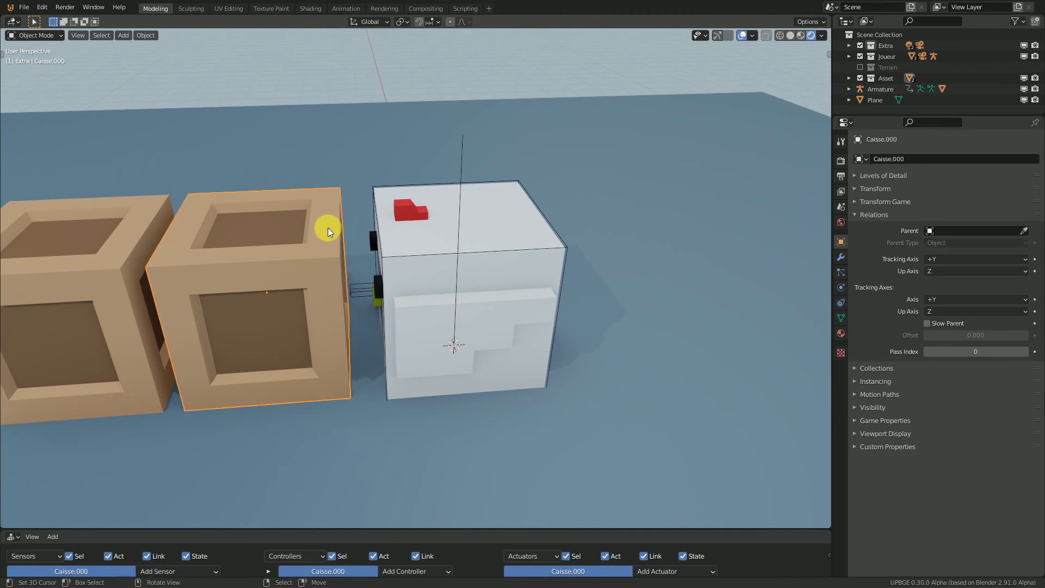
click(518, 180)
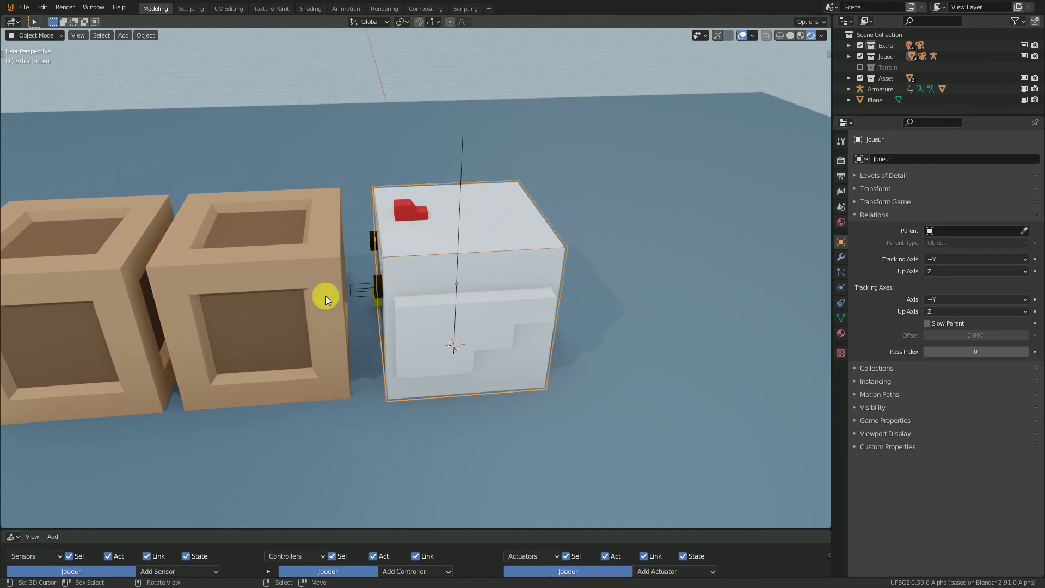
click(362, 290)
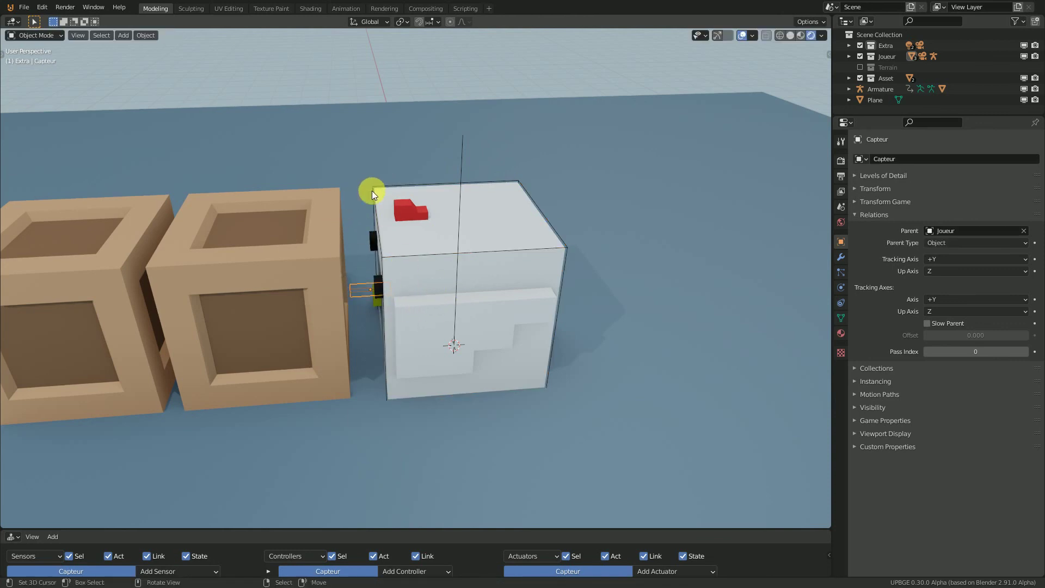
mouse_move(371, 191)
middle_down()
mouse_move(423, 270)
mouse_move(351, 283)
mouse_move(384, 290)
middle_up()
scroll(386, 278, up, 3)
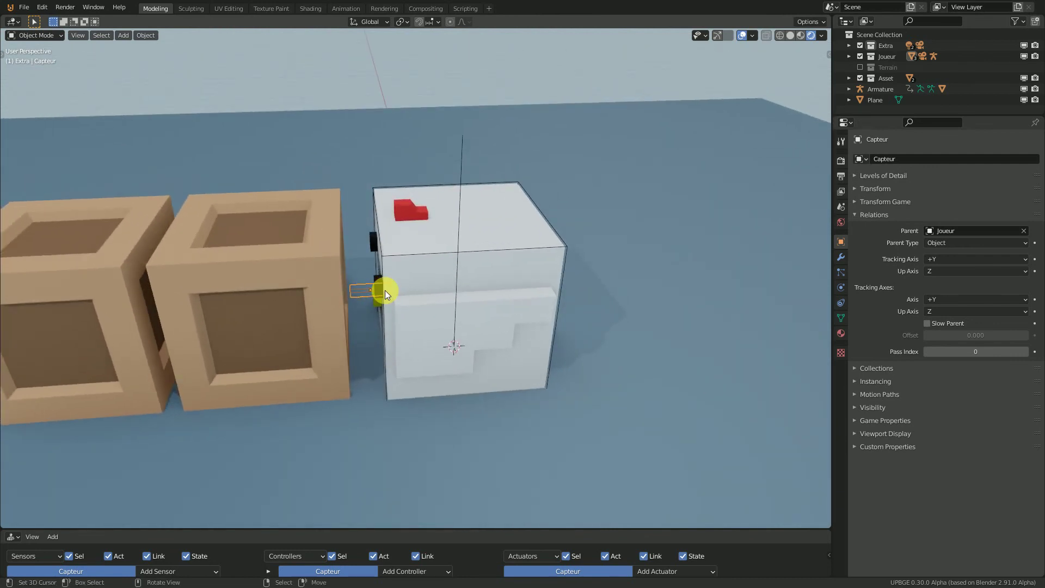
key(s)
key(y)
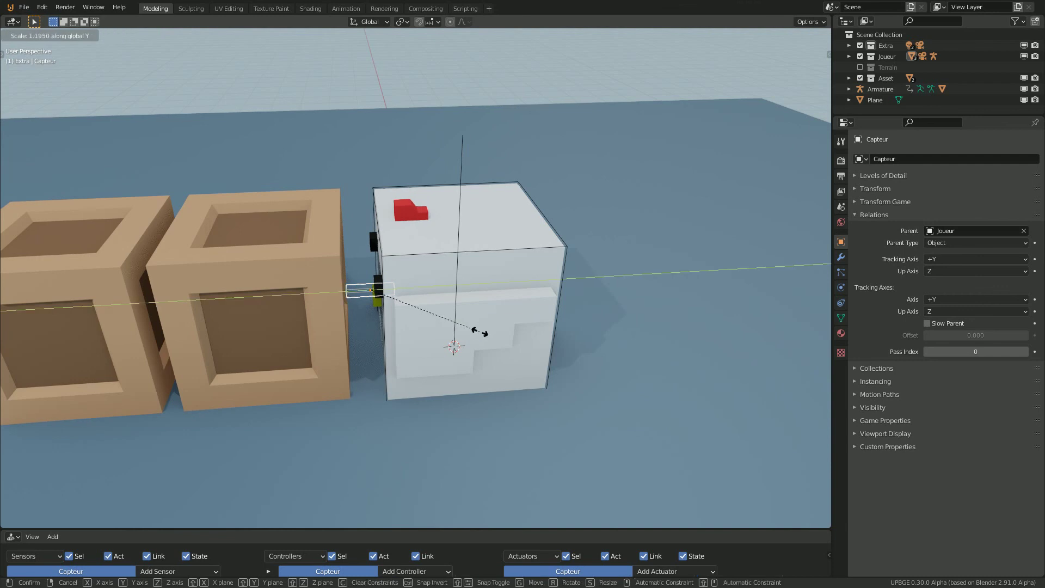
click(458, 332)
mouse_move(458, 332)
middle_down()
mouse_move(338, 287)
mouse_move(440, 295)
middle_up()
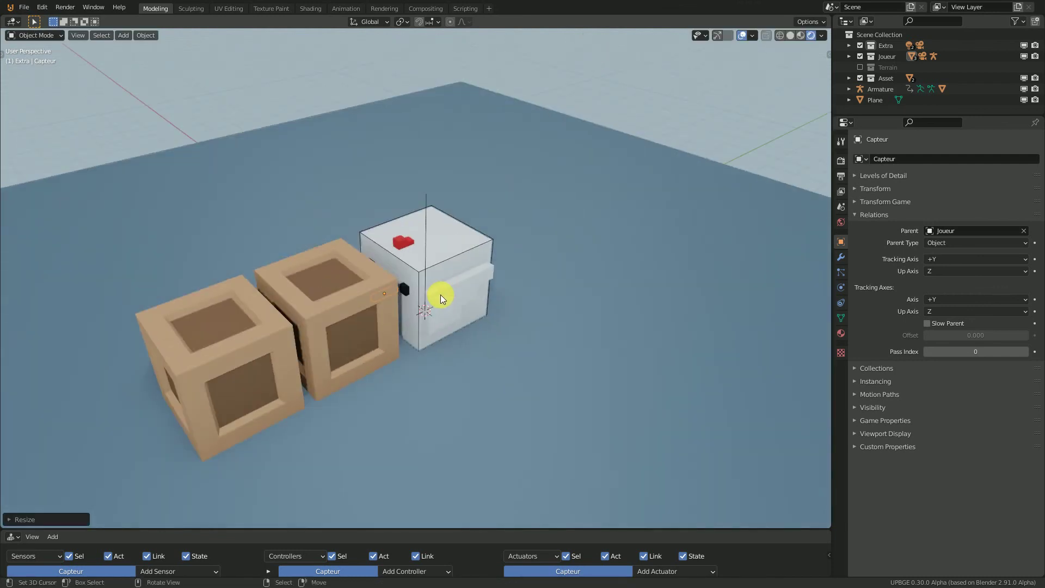
key(KP_0)
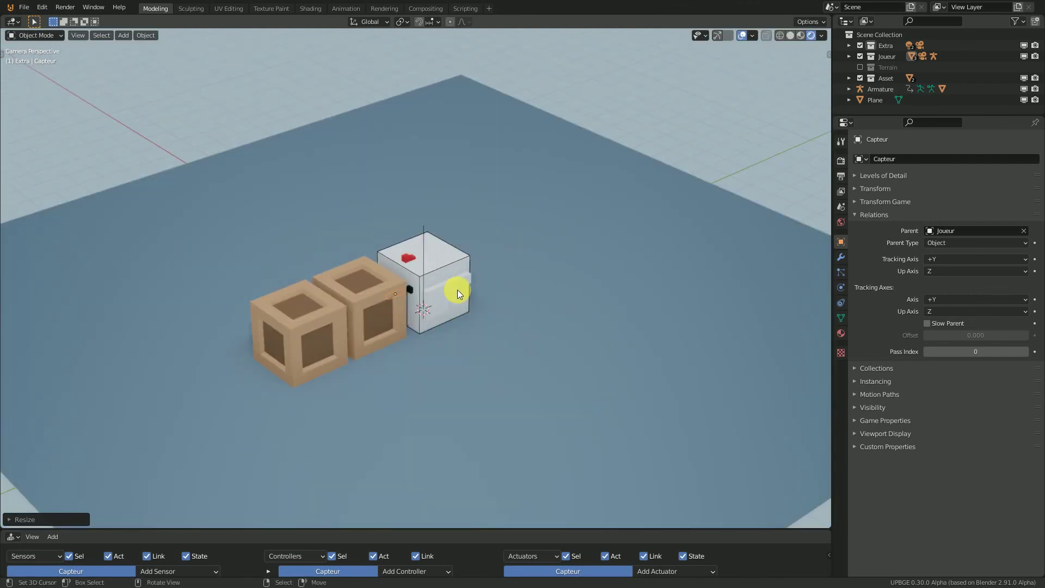
key(p)
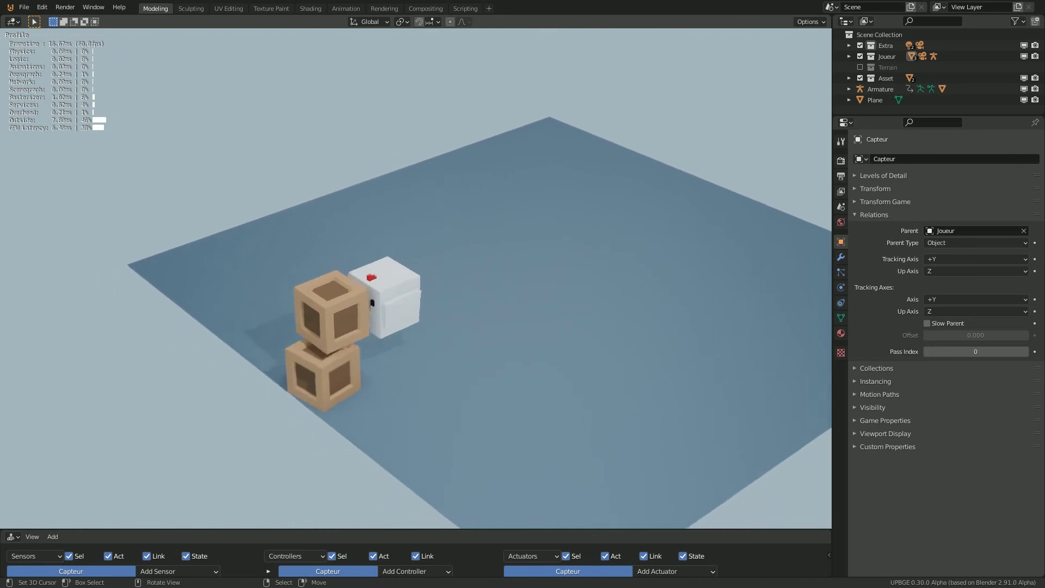
- After stopping the game, give Caisse.000 and Caisse.001 rigid-body Friction 5.000
key(Escape)
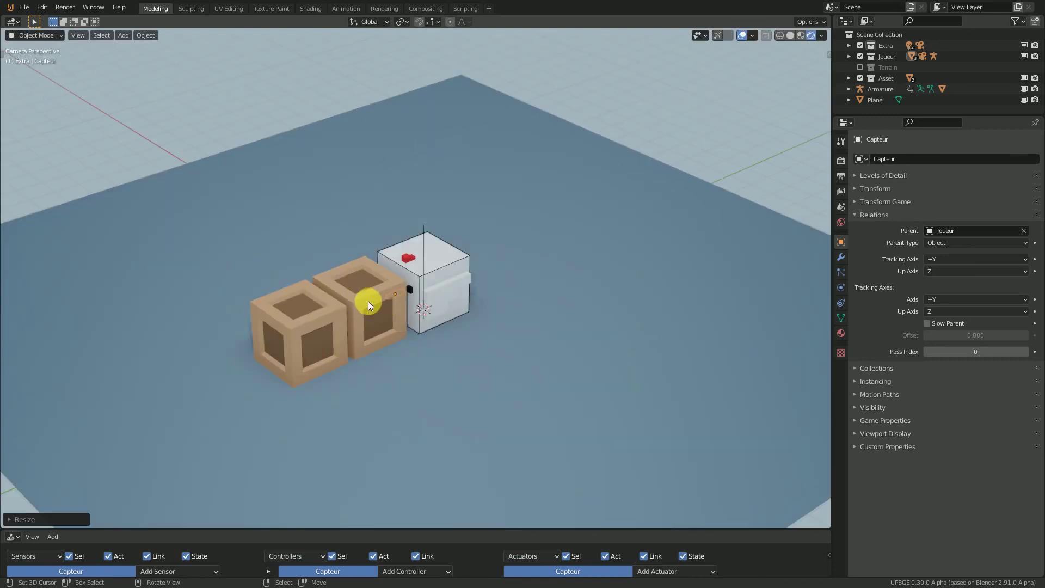
click(363, 299)
click(866, 214)
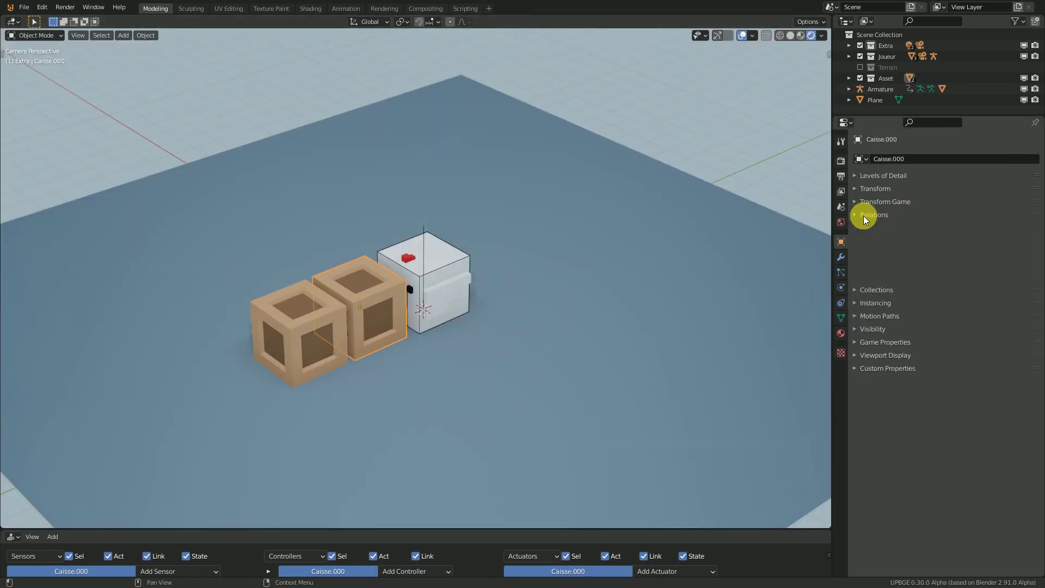
click(840, 289)
click(871, 224)
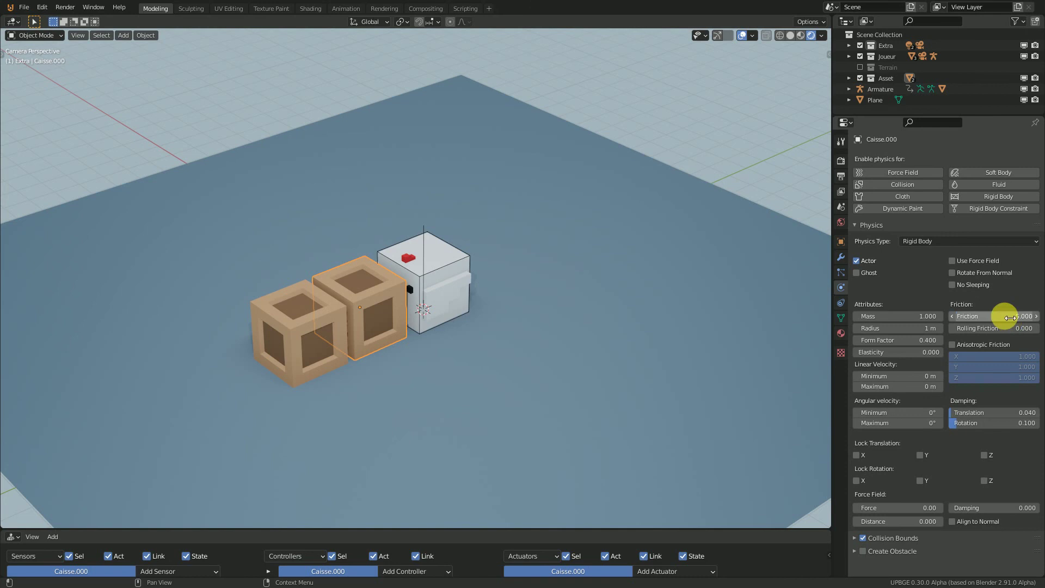
click(333, 315)
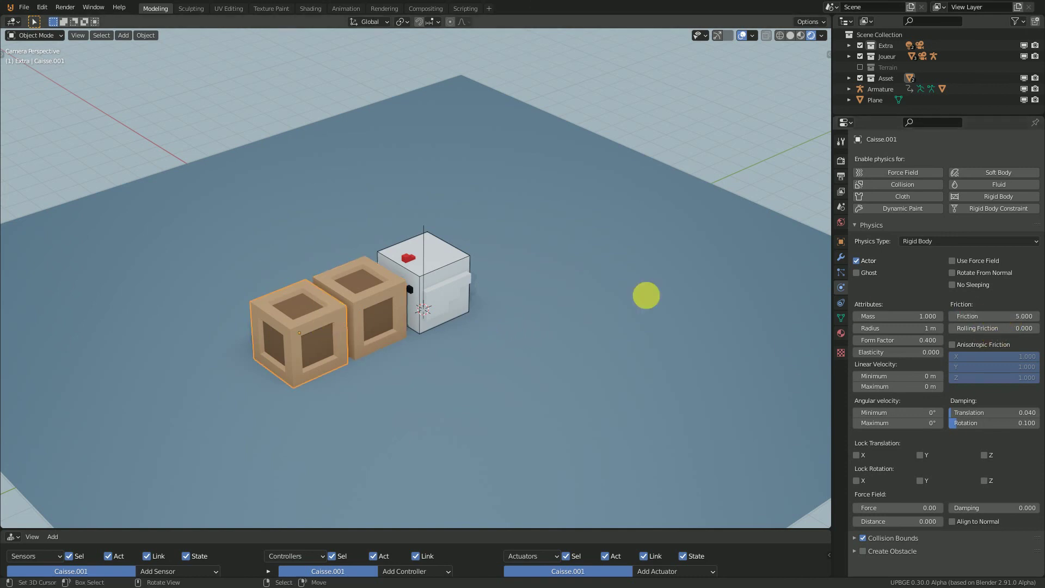
- Play-test pushing the crates with the player cube, then select Caisse.001 to set Mass 100
key(p)
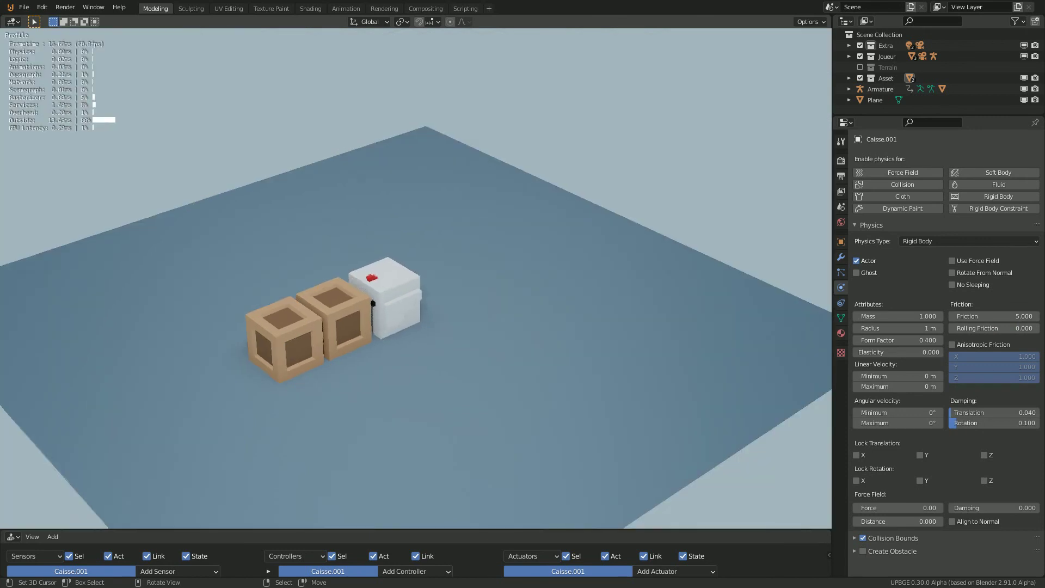
key(w)
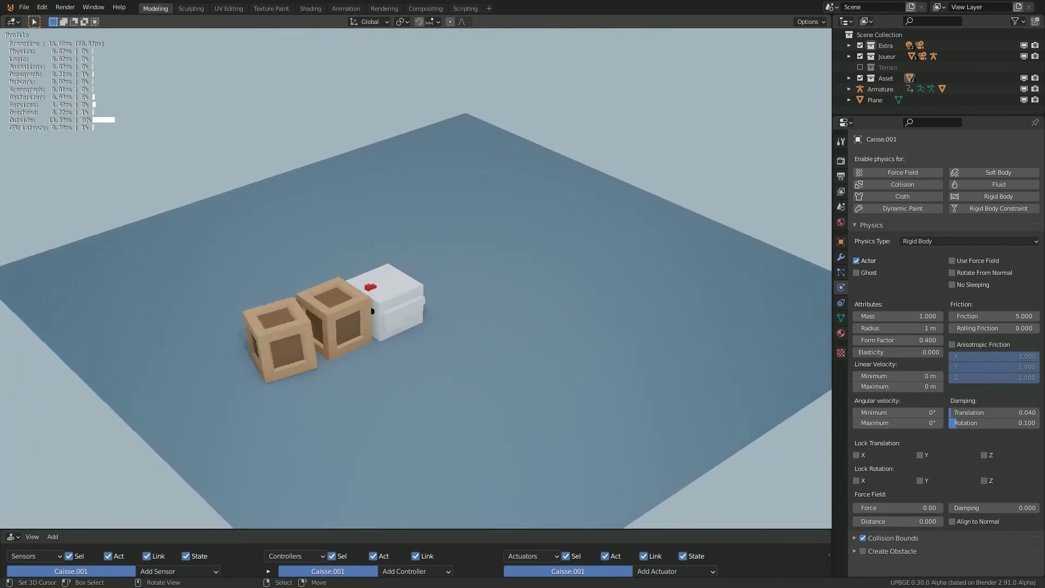
key(w)
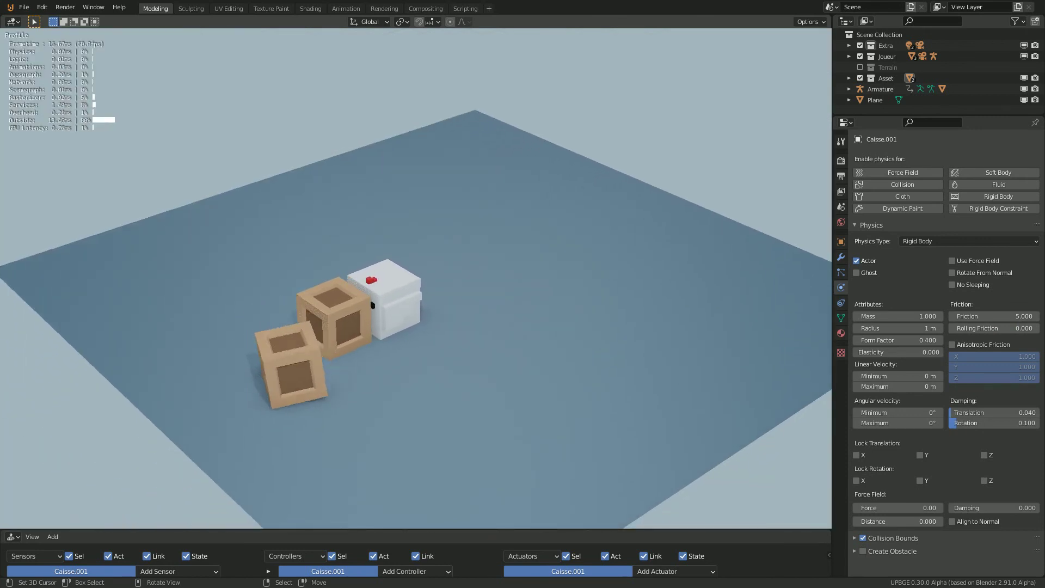
key(w)
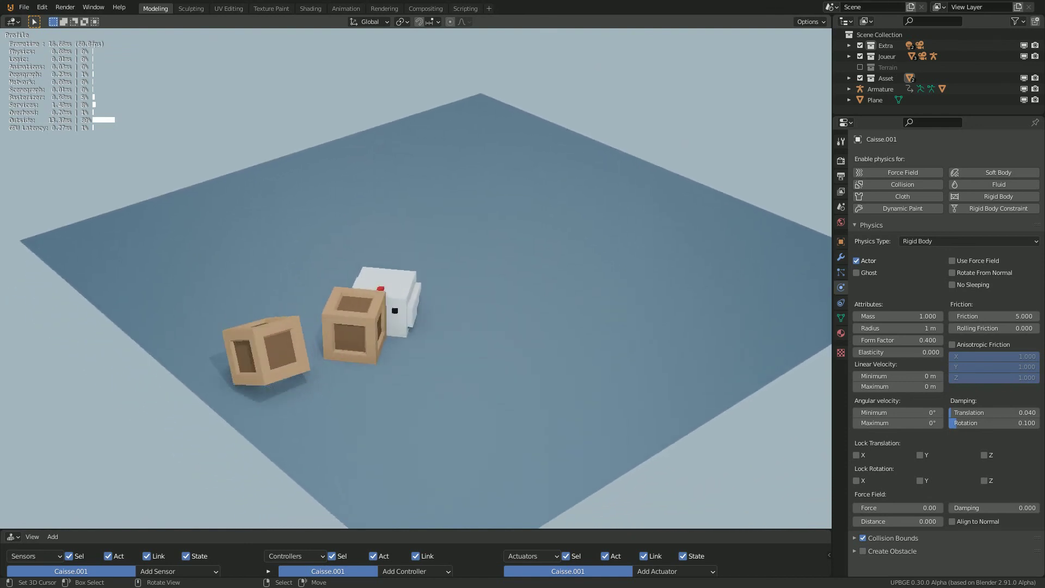
key(w)
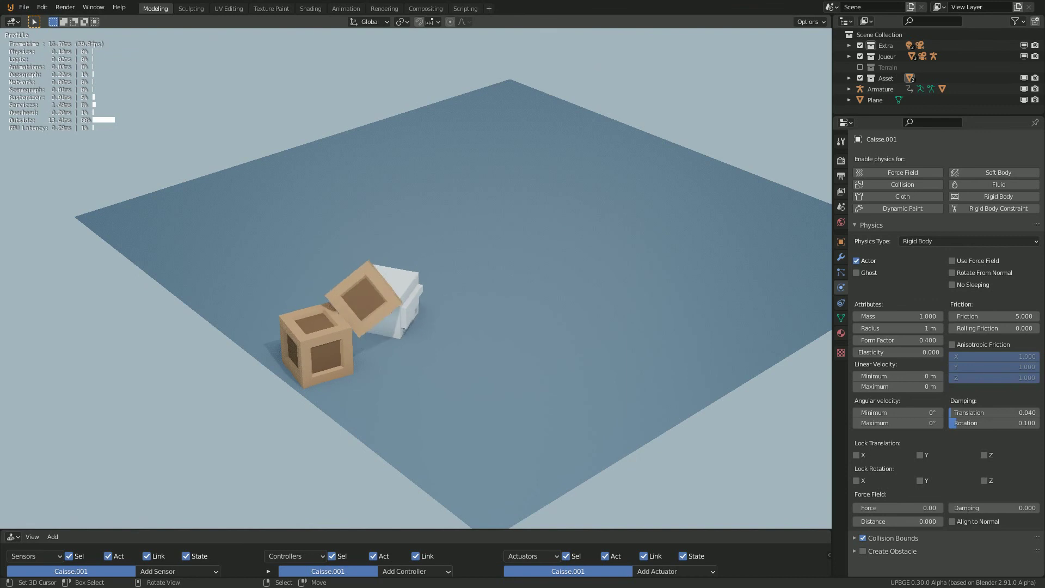
key(Escape)
click(384, 292)
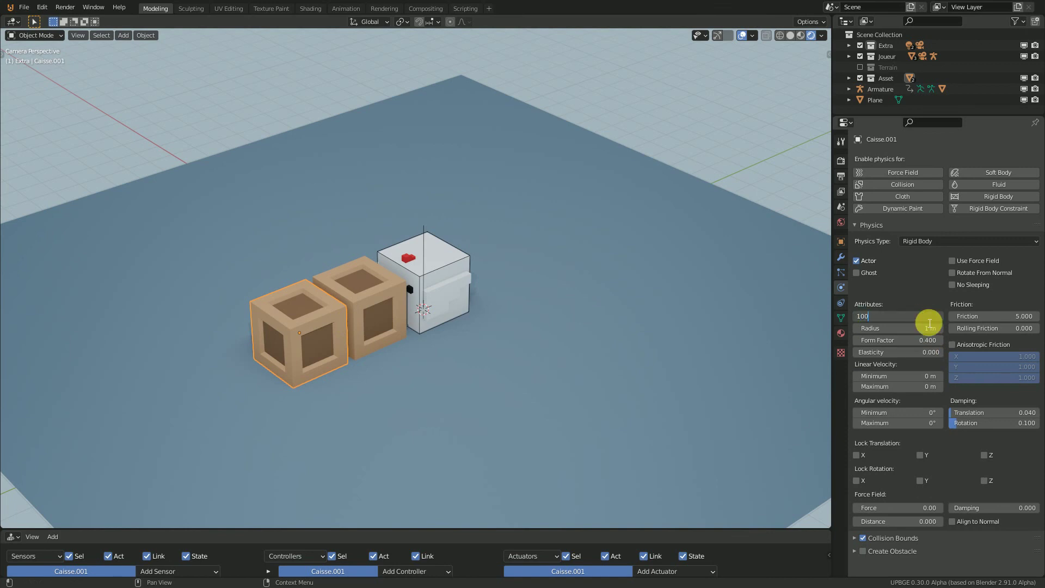
- Test-play with Caisse.001 at Mass 100, then restore its Mass to 1.000 and select Caisse.000
key(p)
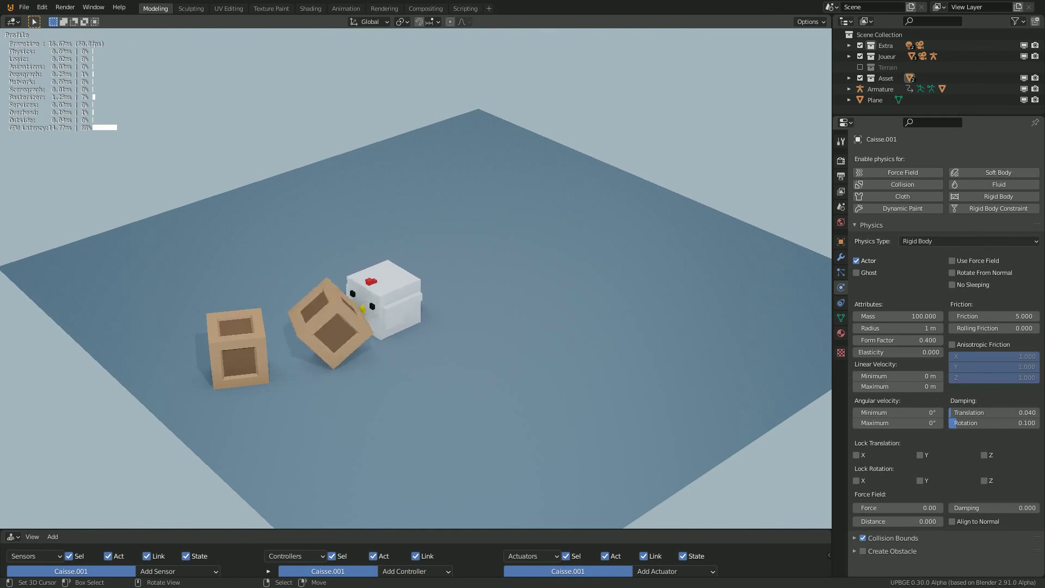
key(Escape)
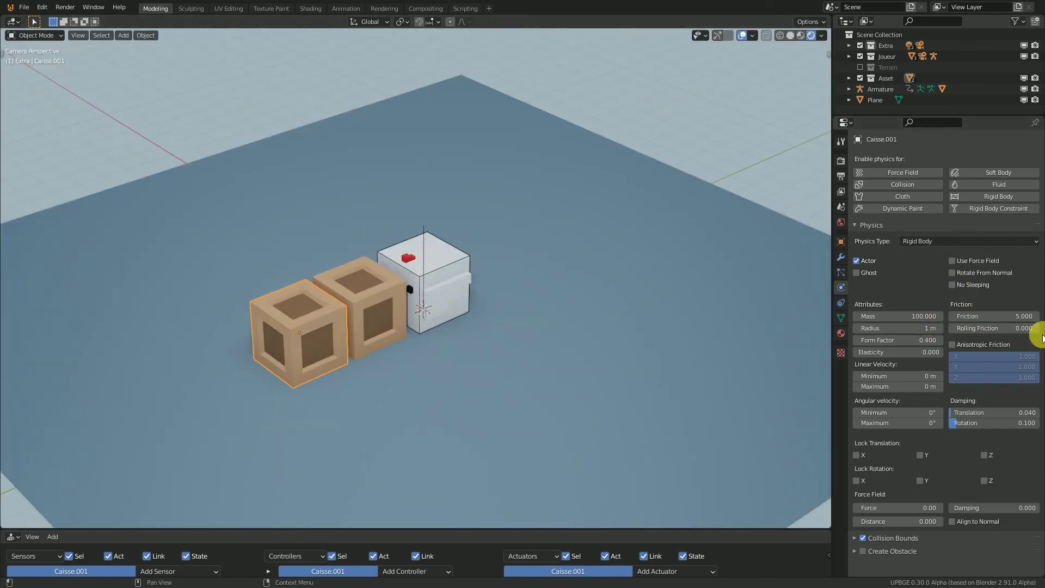
click(916, 318)
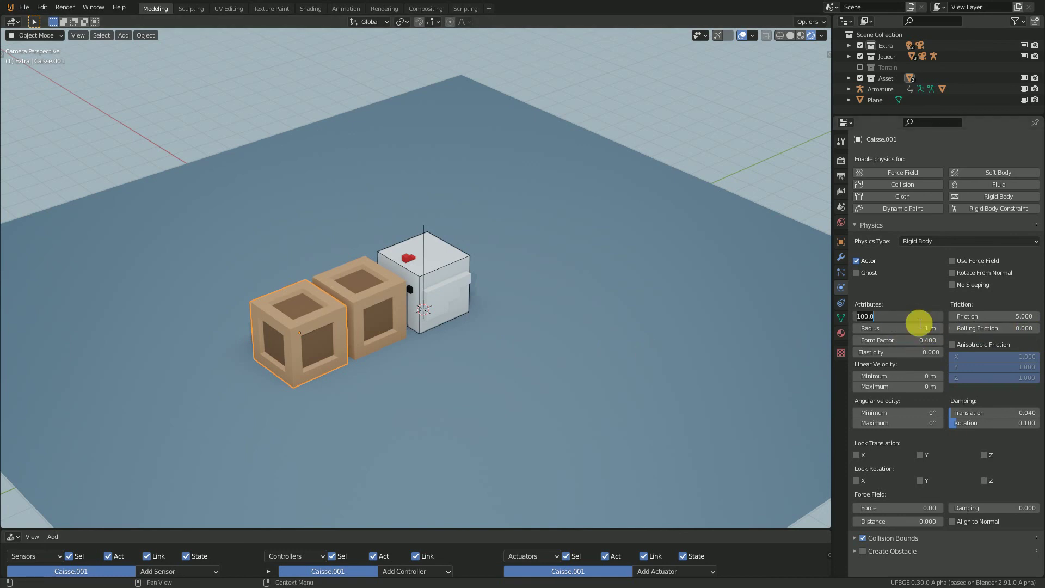
click(365, 297)
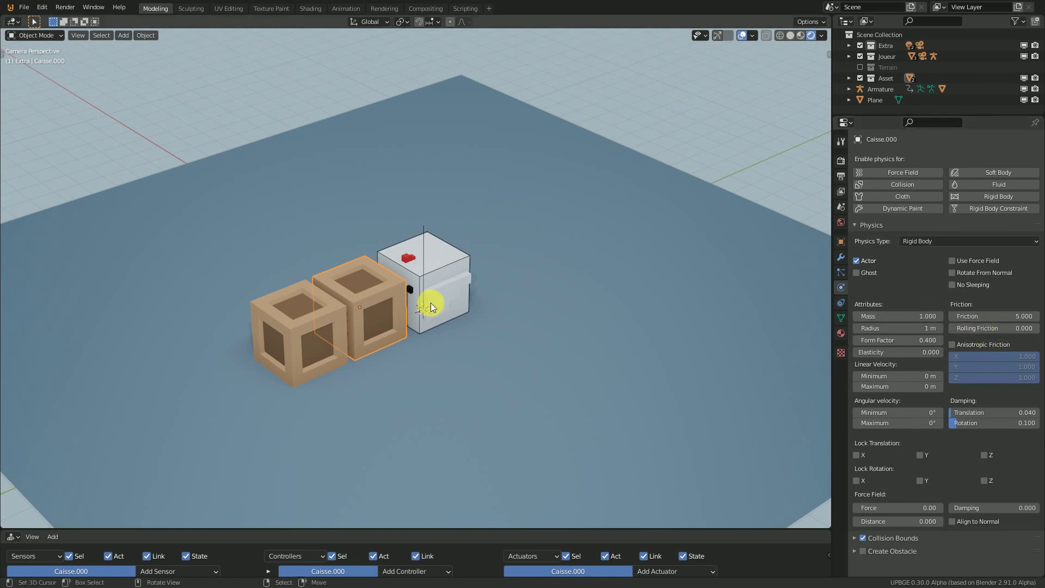
key(p)
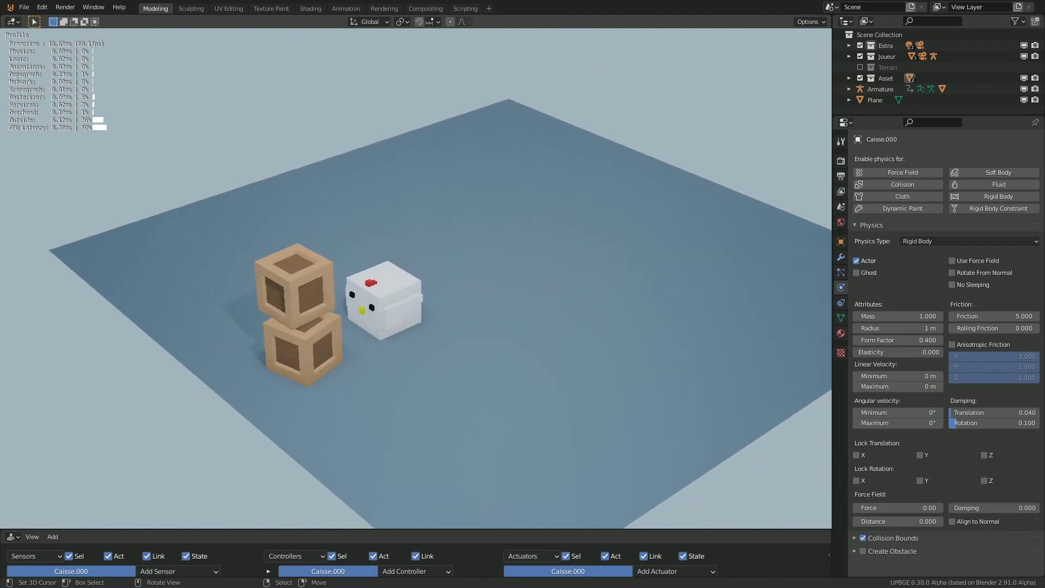
key(Escape)
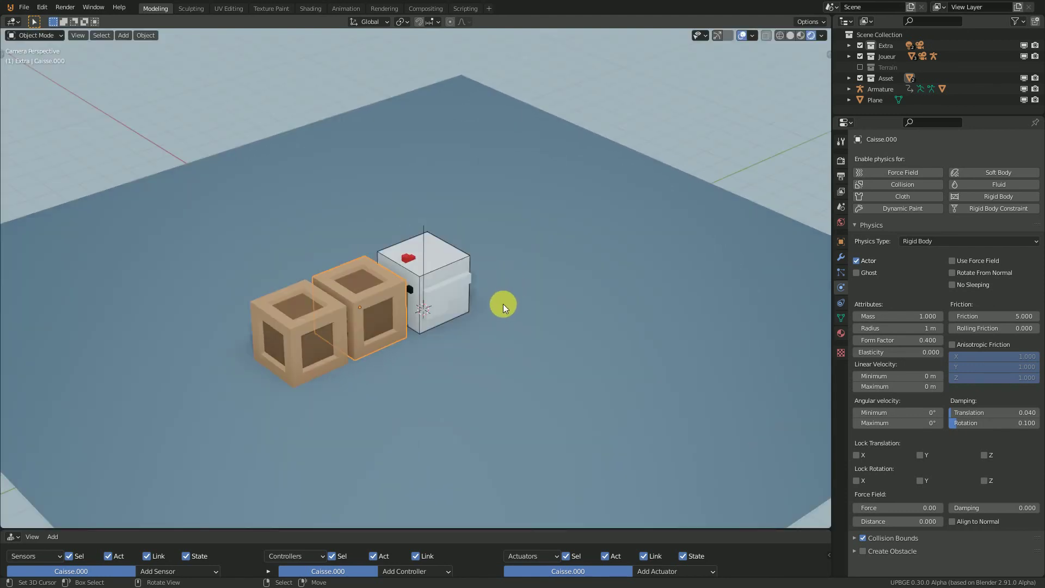
scroll(444, 304, down, 3)
mouse_move(444, 304)
middle_down()
mouse_move(416, 317)
mouse_move(273, 303)
mouse_move(392, 315)
mouse_move(618, 312)
mouse_move(409, 314)
mouse_move(305, 308)
mouse_move(305, 299)
mouse_move(498, 307)
mouse_move(488, 320)
mouse_move(246, 290)
mouse_move(615, 318)
mouse_move(436, 313)
mouse_move(349, 294)
middle_up()
scroll(384, 302, up, 2)
scroll(383, 303, up, 3)
scroll(383, 303, down, 4)
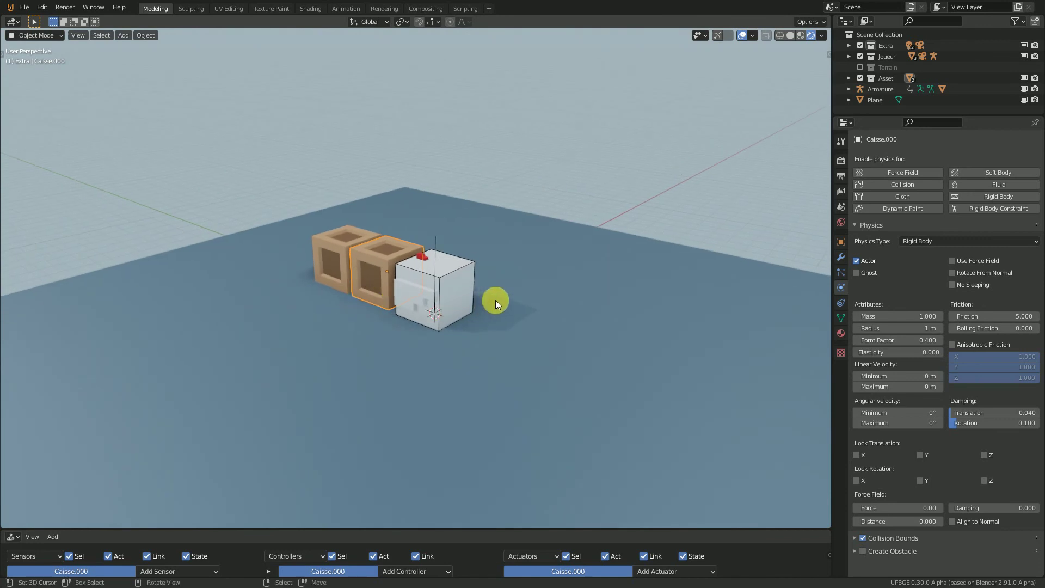